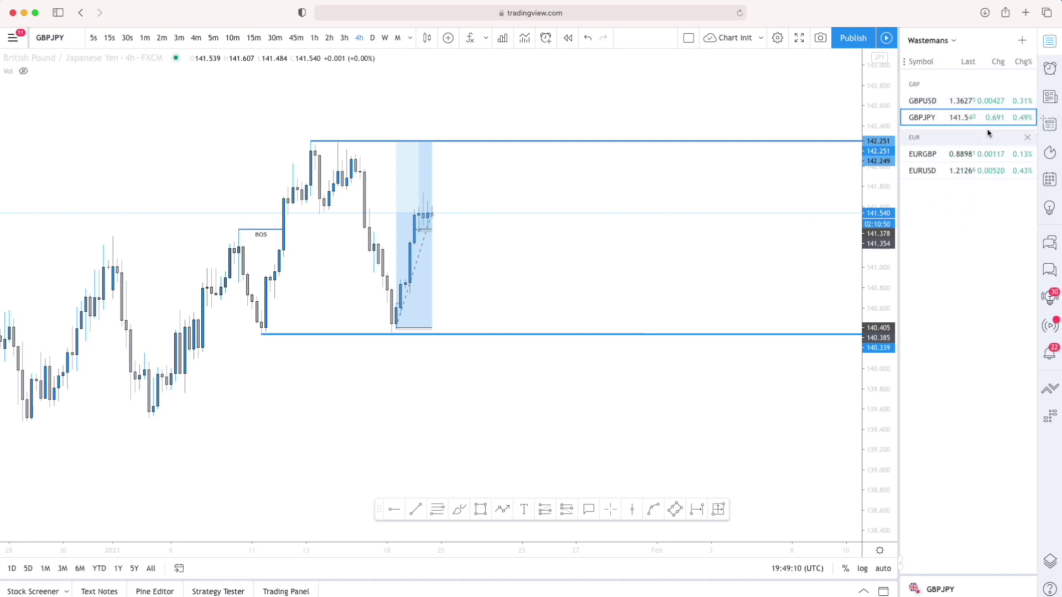
Hide the watchlist and bring empty chart space after the latest GBPJPY candles into view
{"action": "left_click", "coordinate": [1049, 41]}
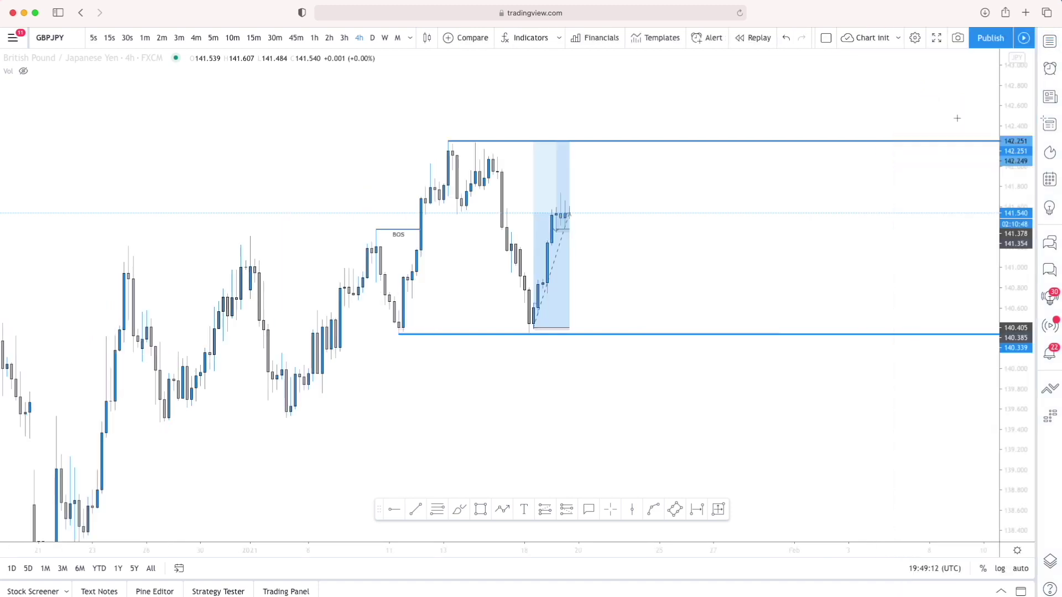
{"action": "left_click_drag", "start_coordinate": [805, 199], "coordinate": [732, 193]}
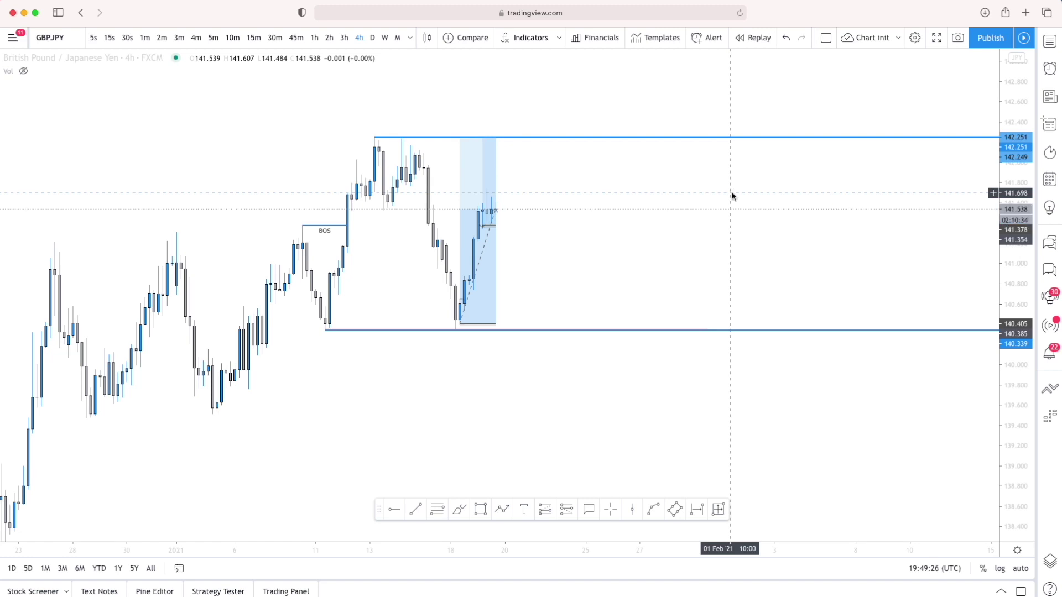
{"action": "mouse_move", "coordinate": [773, 400]}
{"action": "left_mouse_down"}
{"action": "mouse_move", "coordinate": [647, 377]}
{"action": "mouse_move", "coordinate": [562, 405]}
{"action": "left_mouse_up"}
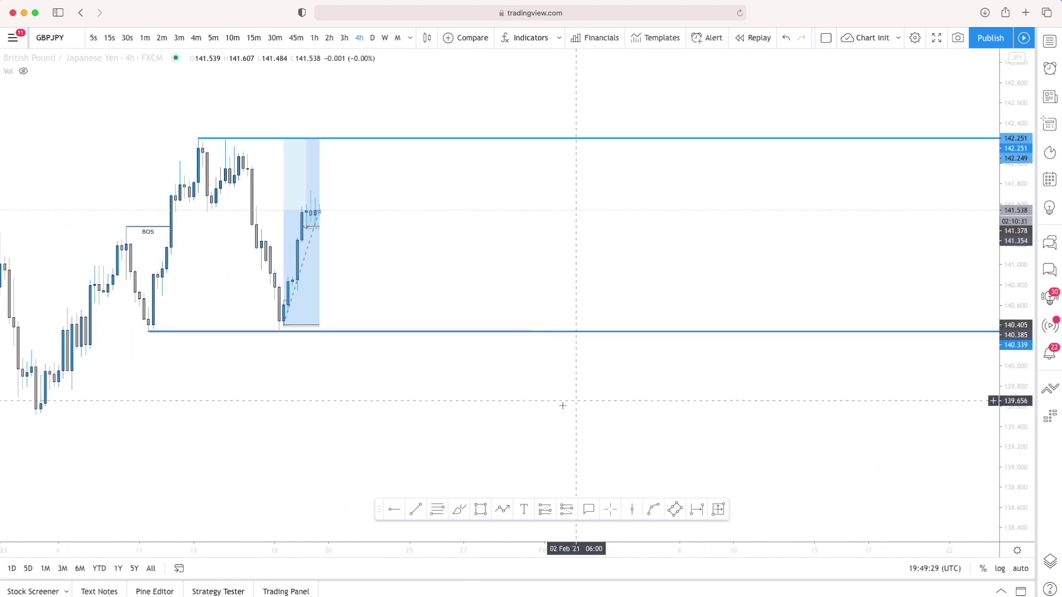
Brush a circled zigzag range with upper and lower boundary lines in the empty space below the lower blue line
{"action": "left_click", "coordinate": [459, 509]}
{"action": "left_click_drag", "start_coordinate": [469, 408], "coordinate": [532, 402]}
{"action": "left_click_drag", "start_coordinate": [456, 377], "coordinate": [550, 374]}
{"action": "mouse_move", "coordinate": [470, 417]}
{"action": "left_mouse_down"}
{"action": "mouse_move", "coordinate": [567, 418]}
{"action": "mouse_move", "coordinate": [446, 387]}
{"action": "mouse_move", "coordinate": [550, 408]}
{"action": "mouse_move", "coordinate": [541, 396]}
{"action": "left_mouse_up"}
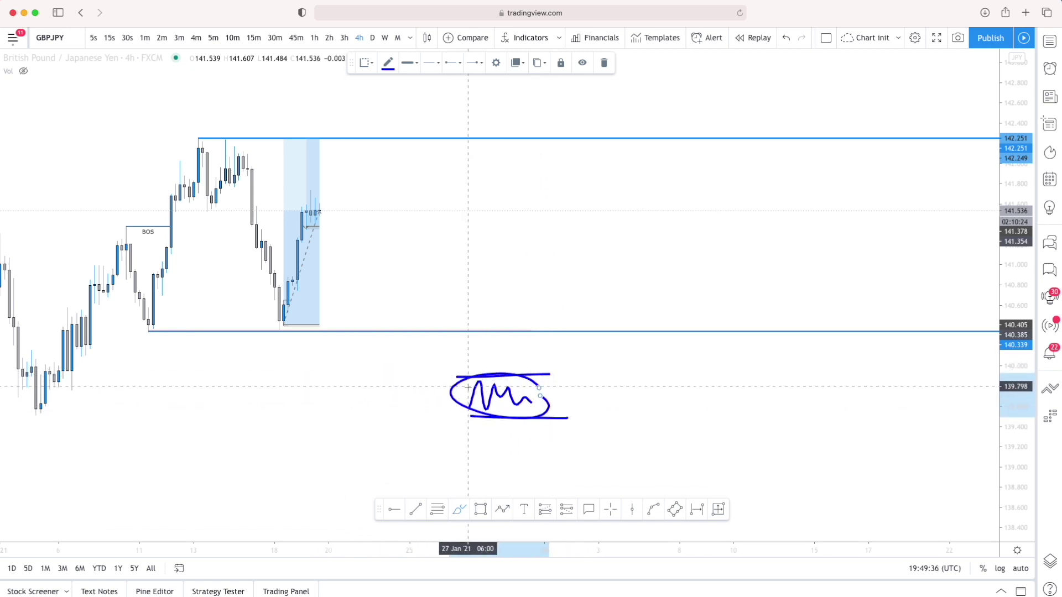
Undo the freehand range sketch with its circle and boundary lines
{"action": "scroll", "coordinate": [468, 387], "scroll_direction": "up", "scroll_amount": 1}
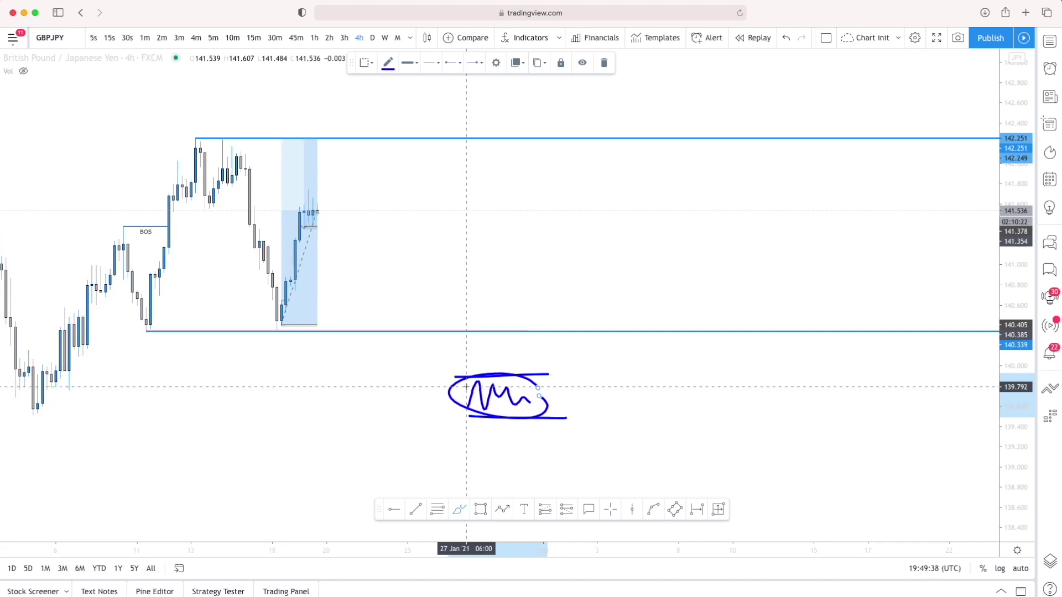
{"action": "key", "text": "super+z"}
{"action": "key", "text": "super+z"}
{"action": "key", "text": "super+z"}
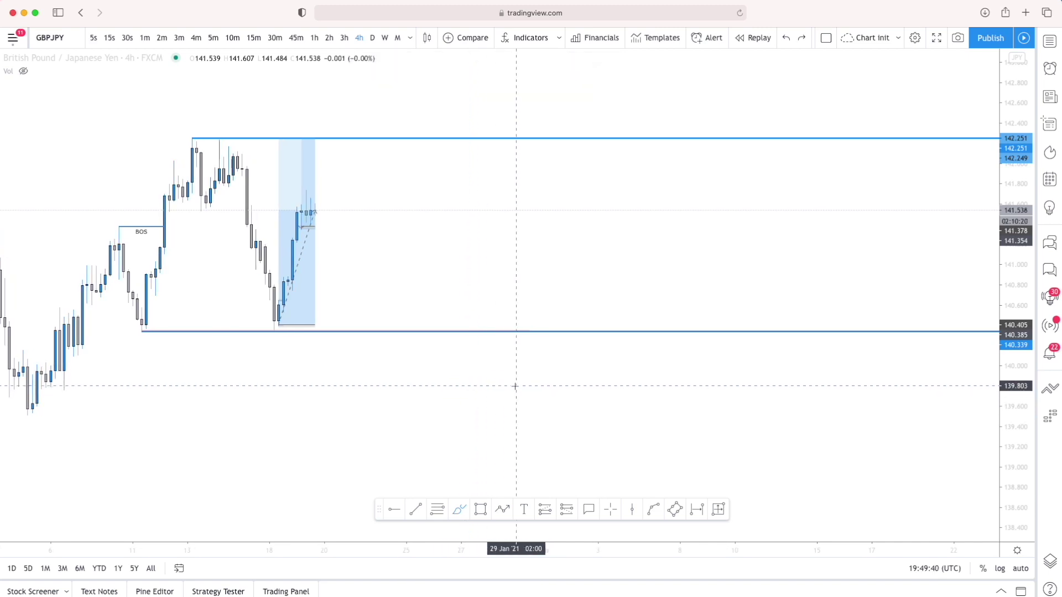
Brush a circled consolidation below the lower blue line, followed by a spike above it and a sharp drop
{"action": "mouse_move", "coordinate": [506, 381]}
{"action": "left_mouse_down"}
{"action": "mouse_move", "coordinate": [391, 398]}
{"action": "mouse_move", "coordinate": [479, 380]}
{"action": "mouse_move", "coordinate": [449, 379]}
{"action": "mouse_move", "coordinate": [497, 391]}
{"action": "left_mouse_up"}
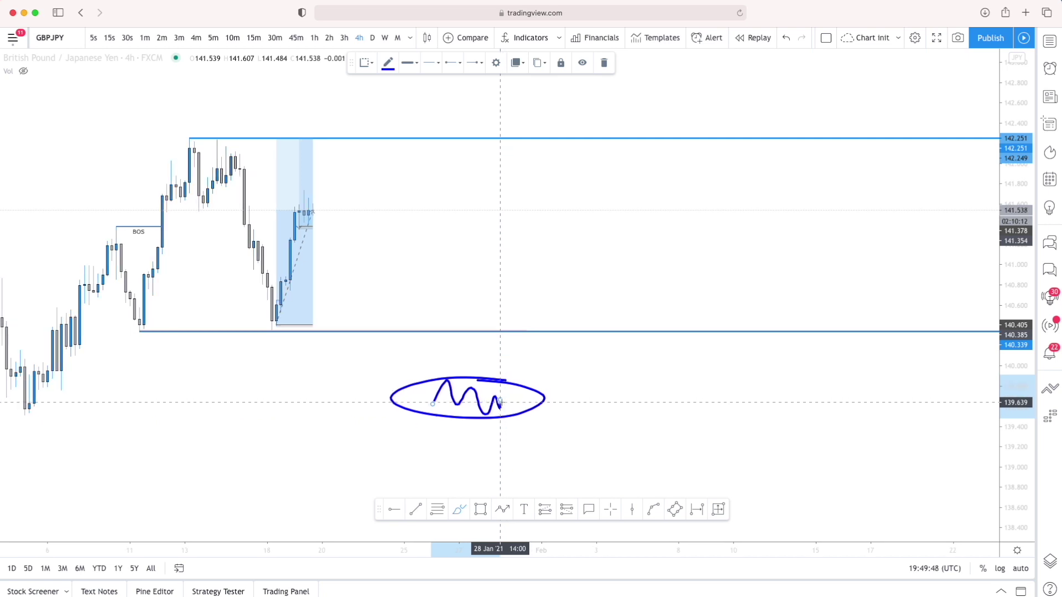
{"action": "mouse_move", "coordinate": [568, 410]}
{"action": "left_mouse_down"}
{"action": "mouse_move", "coordinate": [557, 384]}
{"action": "mouse_move", "coordinate": [504, 347]}
{"action": "left_mouse_up"}
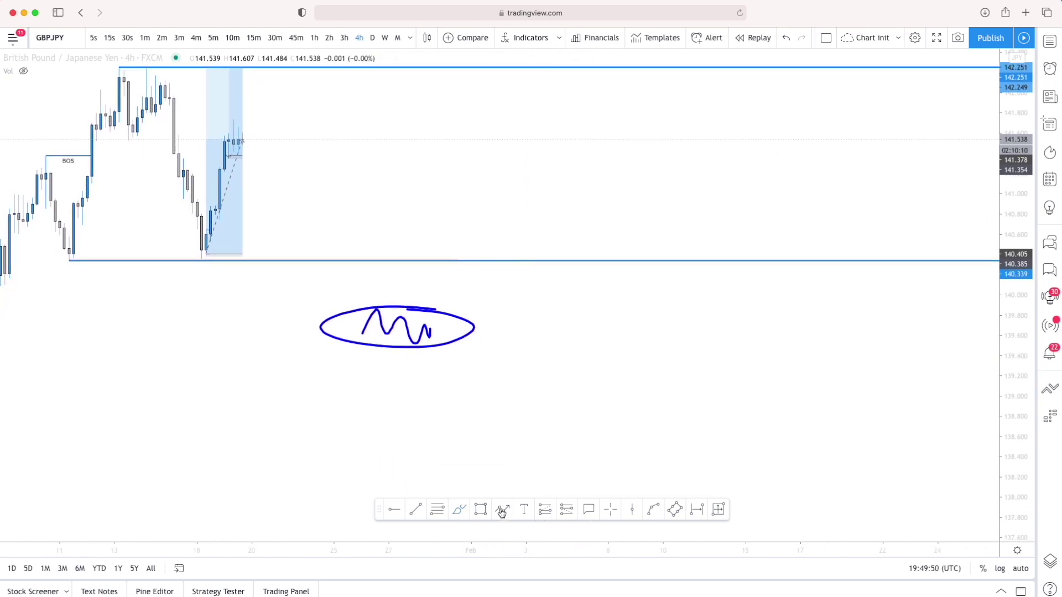
{"action": "left_click", "coordinate": [470, 511]}
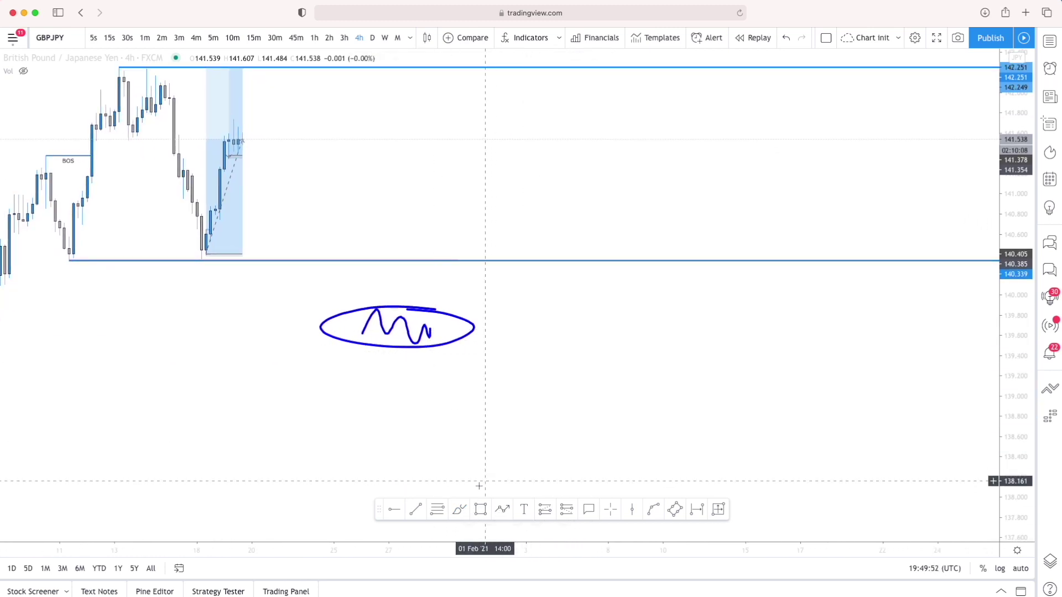
{"action": "mouse_move", "coordinate": [431, 332]}
{"action": "left_mouse_down"}
{"action": "mouse_move", "coordinate": [457, 277]}
{"action": "mouse_move", "coordinate": [472, 426]}
{"action": "left_mouse_up"}
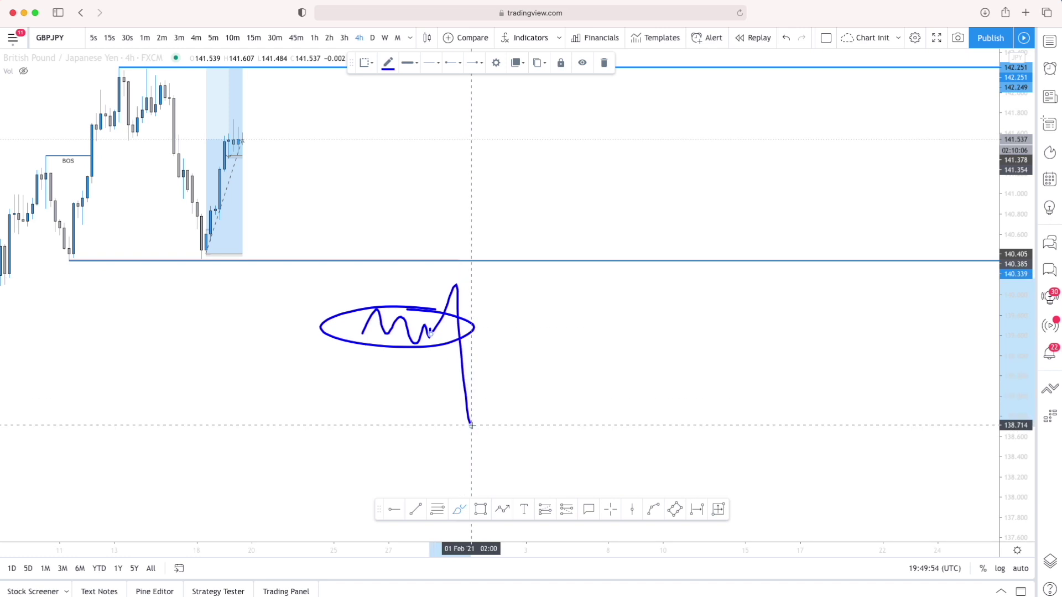
{"action": "mouse_move", "coordinate": [432, 328]}
{"action": "left_mouse_down"}
{"action": "mouse_move", "coordinate": [462, 276]}
{"action": "mouse_move", "coordinate": [475, 432]}
{"action": "left_mouse_up"}
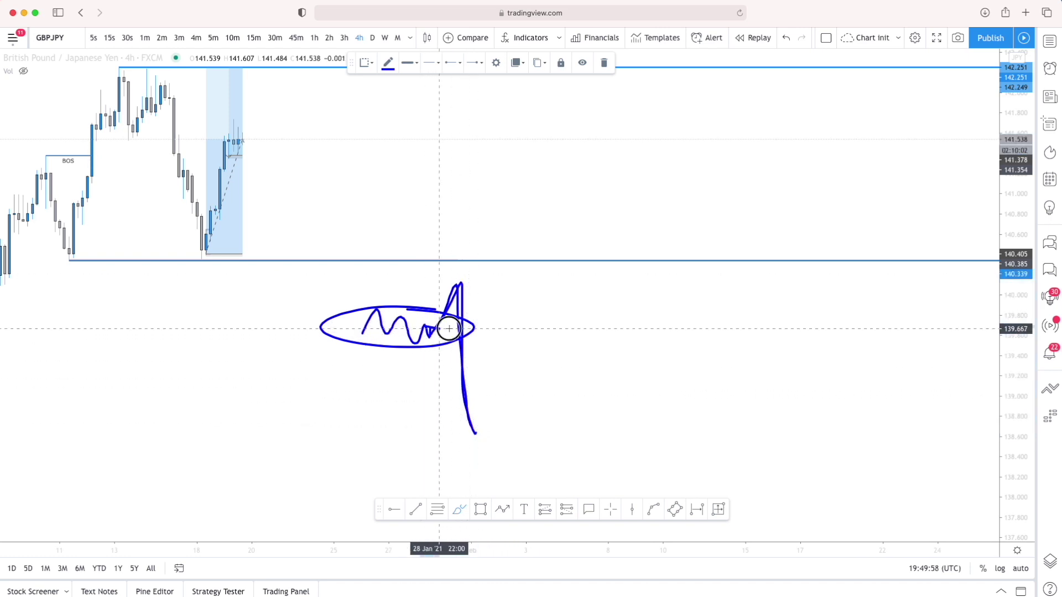
{"action": "mouse_move", "coordinate": [429, 326]}
{"action": "left_mouse_down"}
{"action": "mouse_move", "coordinate": [458, 276]}
{"action": "mouse_move", "coordinate": [443, 329]}
{"action": "left_mouse_up"}
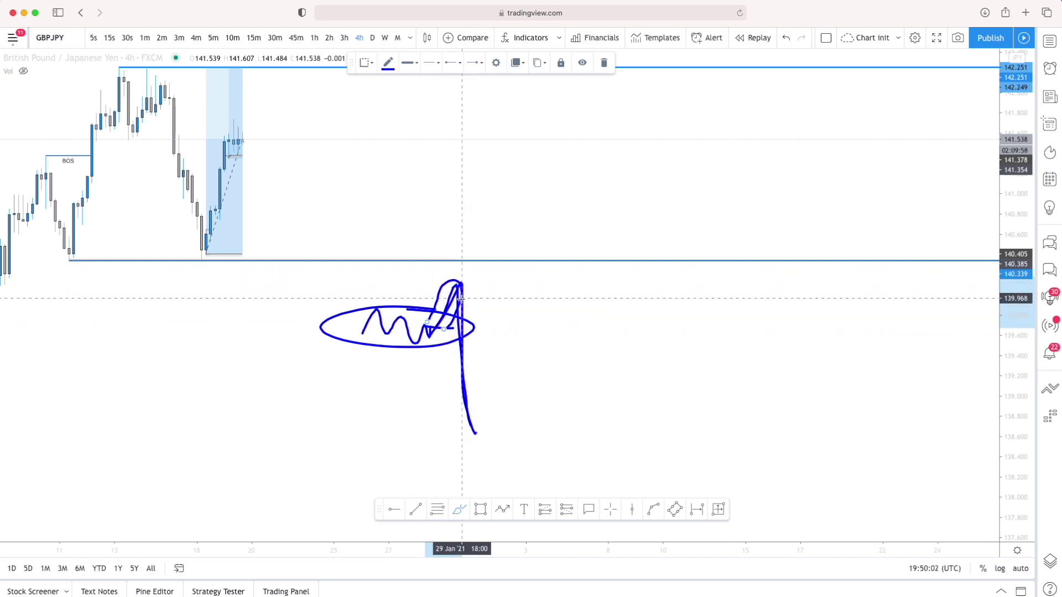
{"action": "mouse_move", "coordinate": [410, 290]}
{"action": "left_mouse_down"}
{"action": "mouse_move", "coordinate": [348, 296]}
{"action": "mouse_move", "coordinate": [376, 288]}
{"action": "left_mouse_up"}
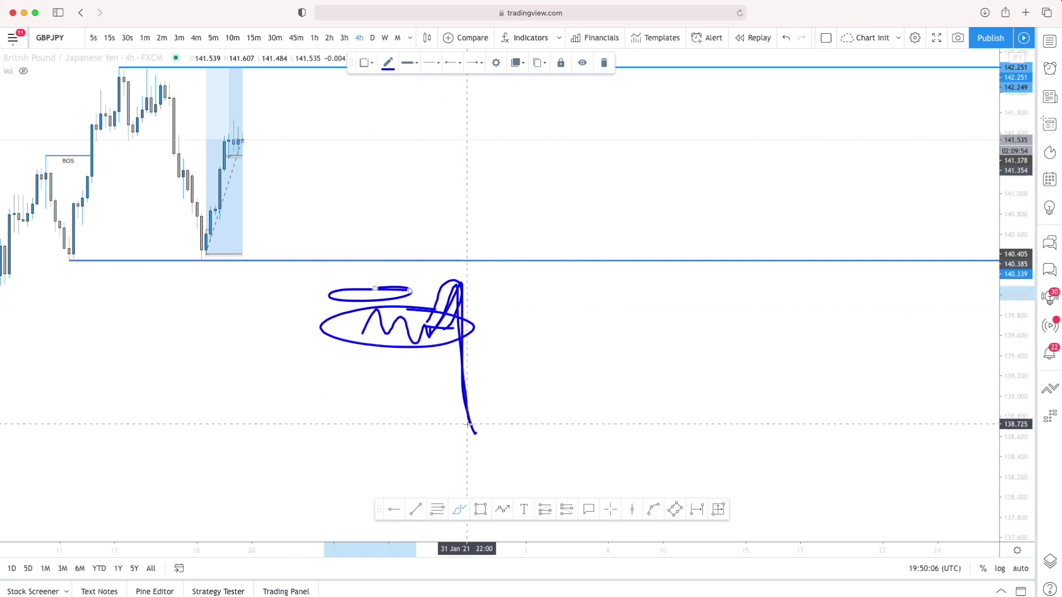
Extend the sketch with a retracement back to the spike, high and low boundary lines, and an ellipse around the return zone
{"action": "mouse_move", "coordinate": [476, 433]}
{"action": "left_mouse_down"}
{"action": "mouse_move", "coordinate": [498, 382]}
{"action": "mouse_move", "coordinate": [512, 419]}
{"action": "left_mouse_up"}
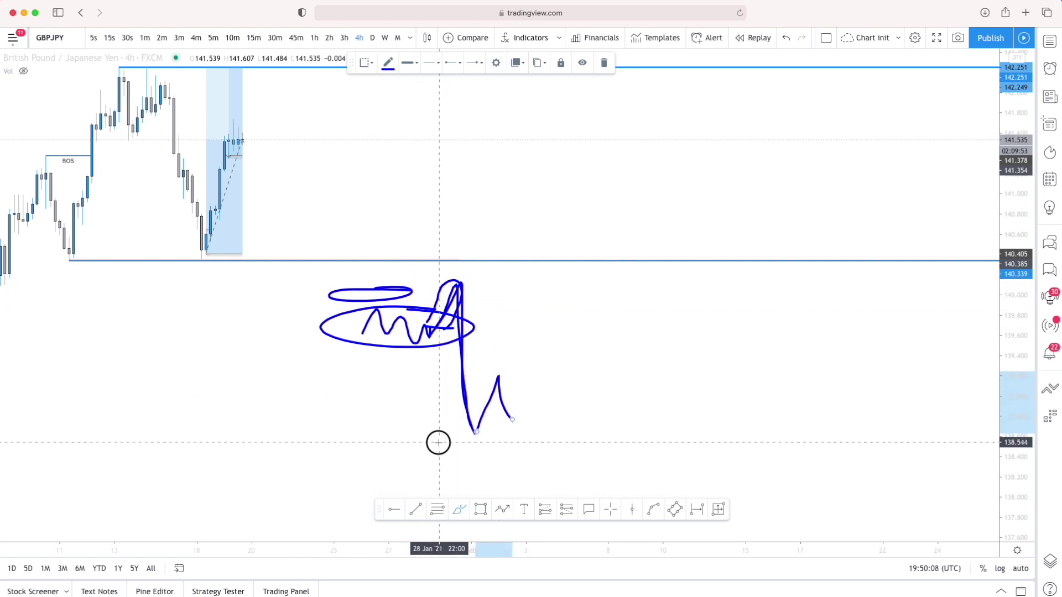
{"action": "left_click_drag", "start_coordinate": [442, 443], "coordinate": [624, 443]}
{"action": "left_click_drag", "start_coordinate": [443, 282], "coordinate": [544, 281]}
{"action": "mouse_move", "coordinate": [513, 409]}
{"action": "left_mouse_down"}
{"action": "mouse_move", "coordinate": [528, 335]}
{"action": "mouse_move", "coordinate": [577, 307]}
{"action": "left_mouse_up"}
{"action": "mouse_move", "coordinate": [447, 305]}
{"action": "left_mouse_down"}
{"action": "mouse_move", "coordinate": [604, 302]}
{"action": "mouse_move", "coordinate": [519, 315]}
{"action": "mouse_move", "coordinate": [421, 285]}
{"action": "left_mouse_up"}
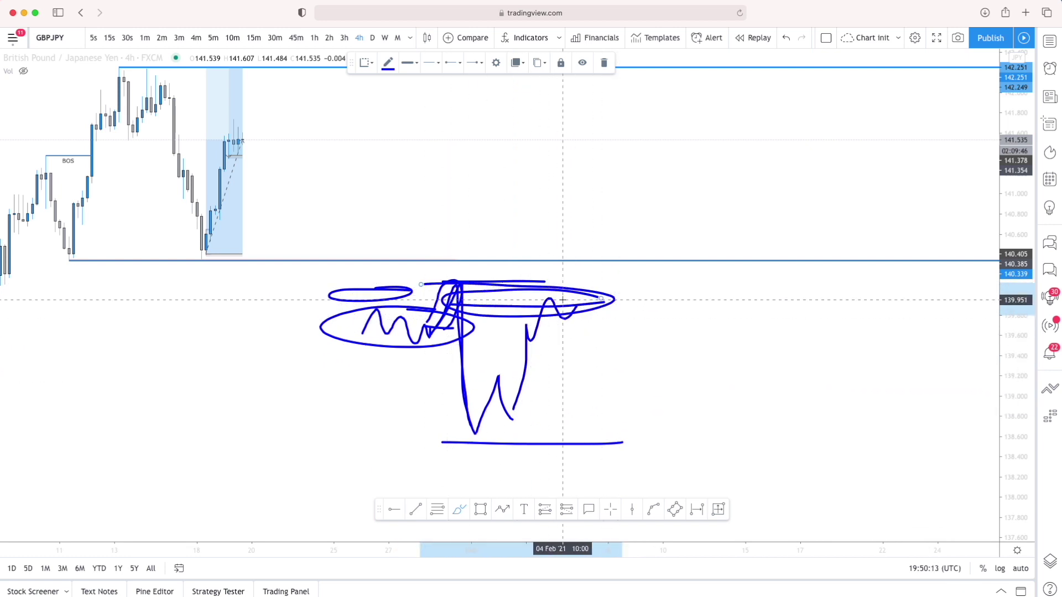
Undo all brush strokes of the consolidation, spike and retracement sketch
{"action": "key", "text": "super+z"}
{"action": "key", "text": "super+z"}
{"action": "key", "text": "super+z"}
{"action": "key", "text": "super+z"}
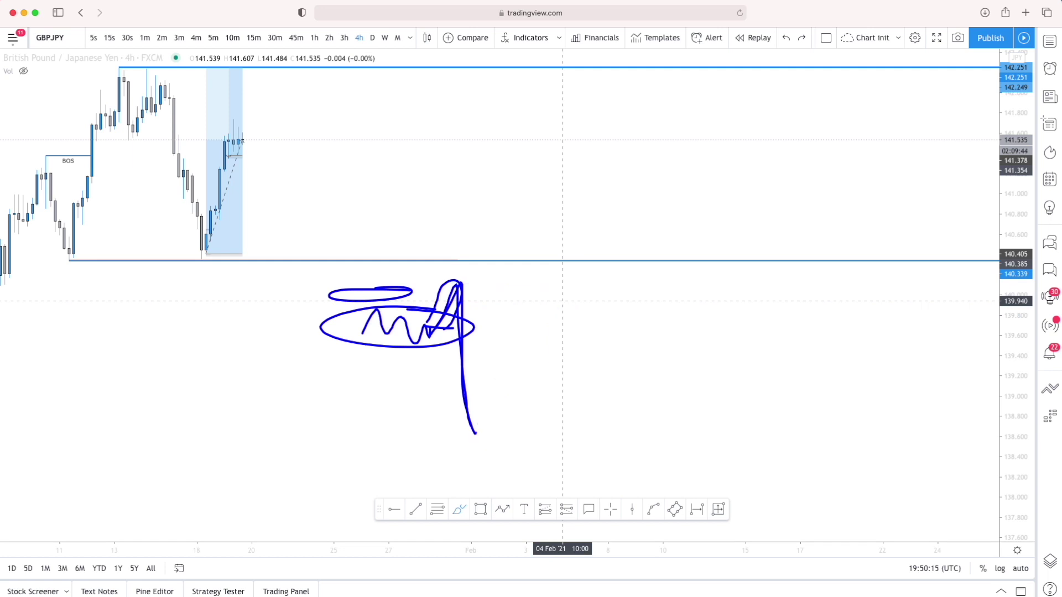
{"action": "key", "text": "super+z"}
{"action": "key", "text": "super+z"}
{"action": "key", "text": "super+z"}
{"action": "key", "text": "super+z"}
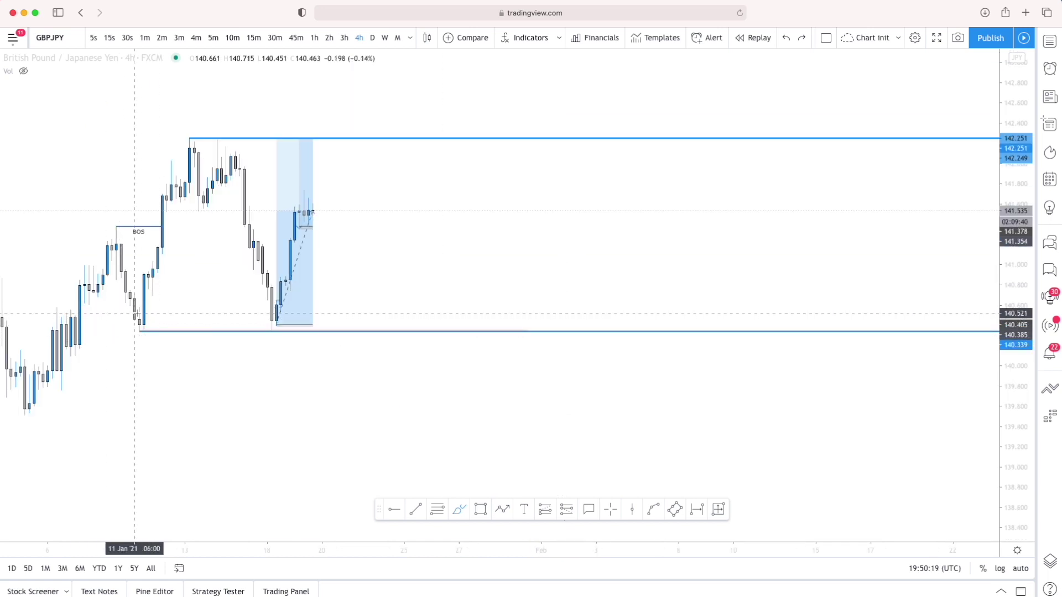
Draw a rectangle zone from about 140.58 down to 140.35, running from the 11 January low to 22 January
{"action": "left_click_drag", "start_coordinate": [197, 381], "coordinate": [332, 389]}
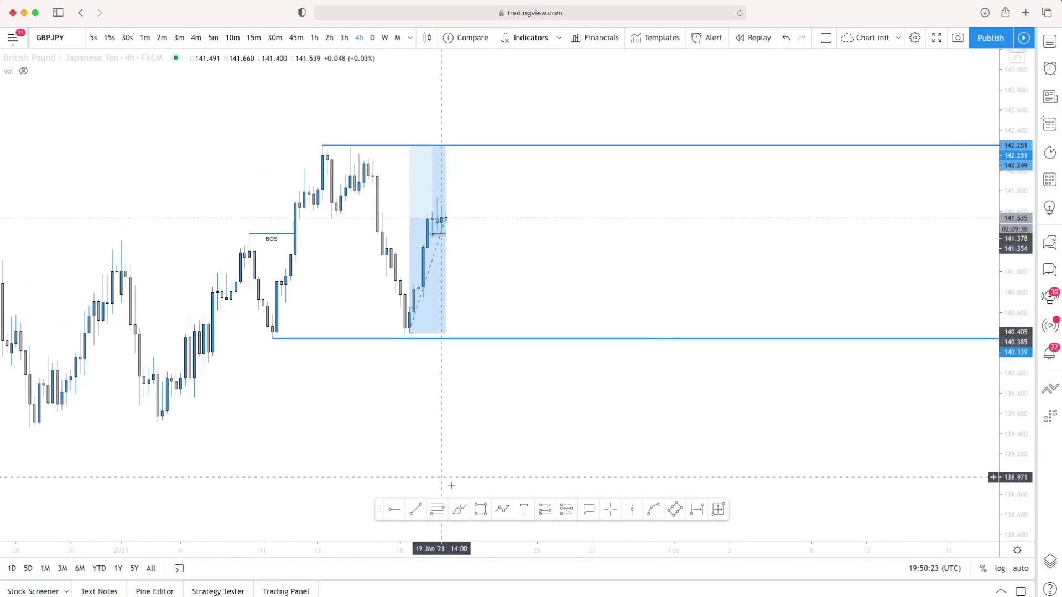
{"action": "left_click", "coordinate": [480, 509]}
{"action": "mouse_move", "coordinate": [262, 314]}
{"action": "left_mouse_down"}
{"action": "mouse_move", "coordinate": [509, 313]}
{"action": "mouse_move", "coordinate": [514, 337]}
{"action": "left_mouse_up"}
{"action": "left_click", "coordinate": [445, 395]}
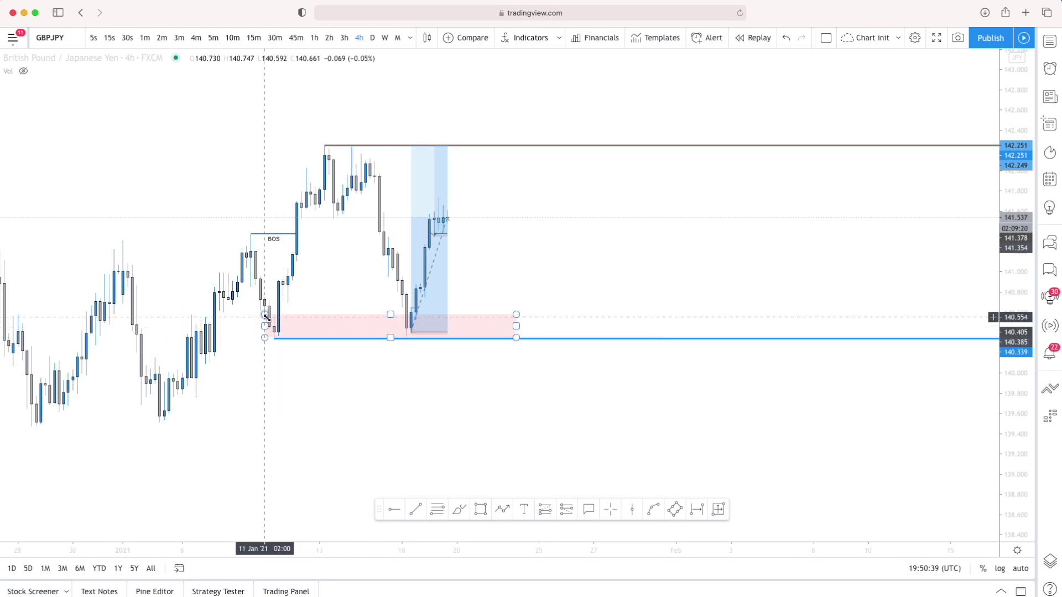
Move the zone rectangle's starting edge to the 11 January 10:00 candle and deselect it
{"action": "scroll", "coordinate": [278, 340], "scroll_direction": "left", "scroll_amount": 2}
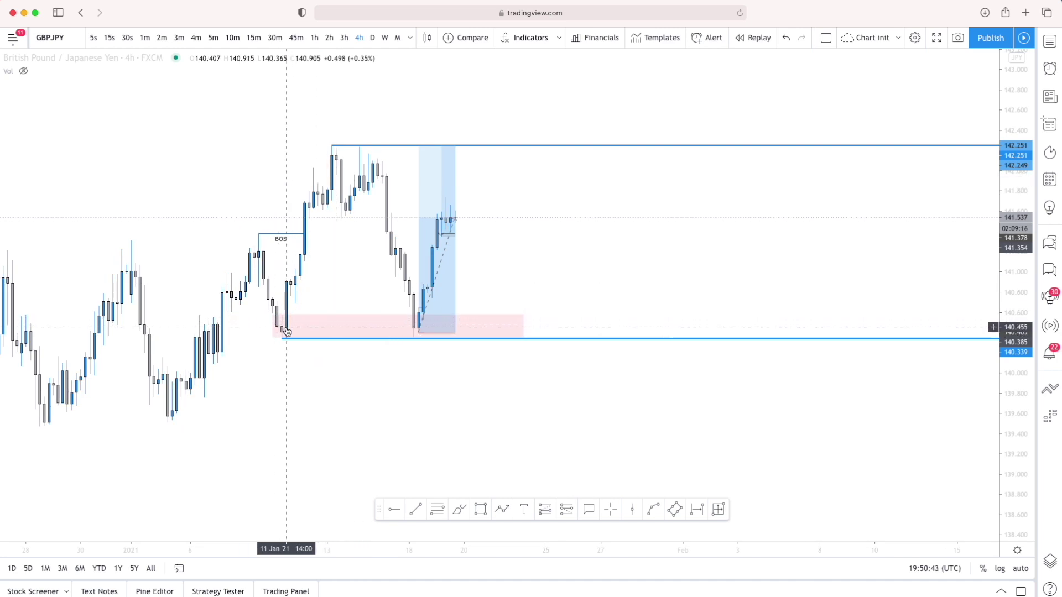
{"action": "left_click_drag", "start_coordinate": [275, 327], "coordinate": [285, 327]}
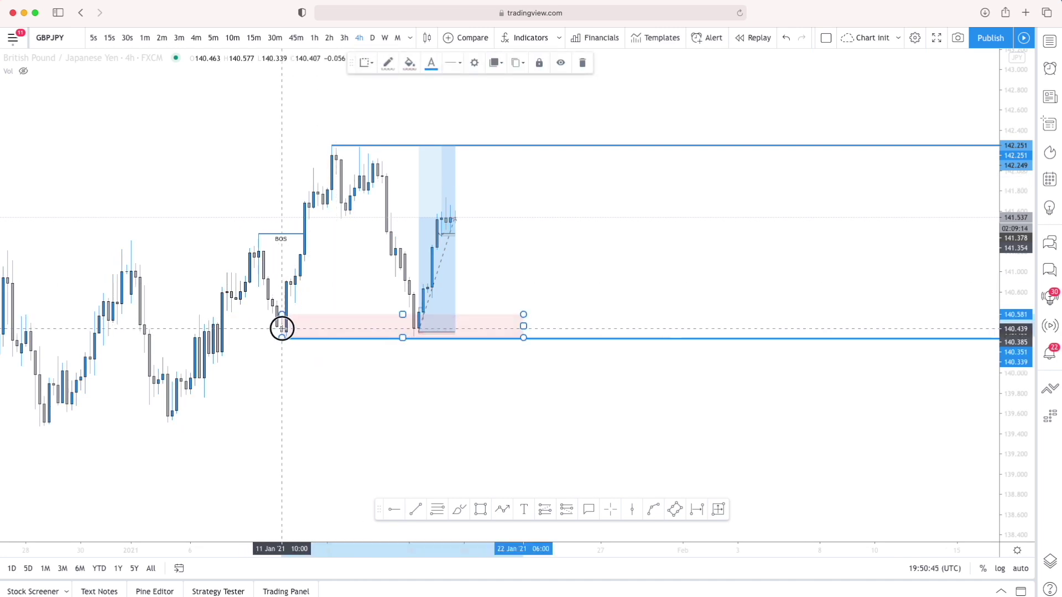
{"action": "left_click", "coordinate": [304, 375]}
{"action": "left_click", "coordinate": [282, 326]}
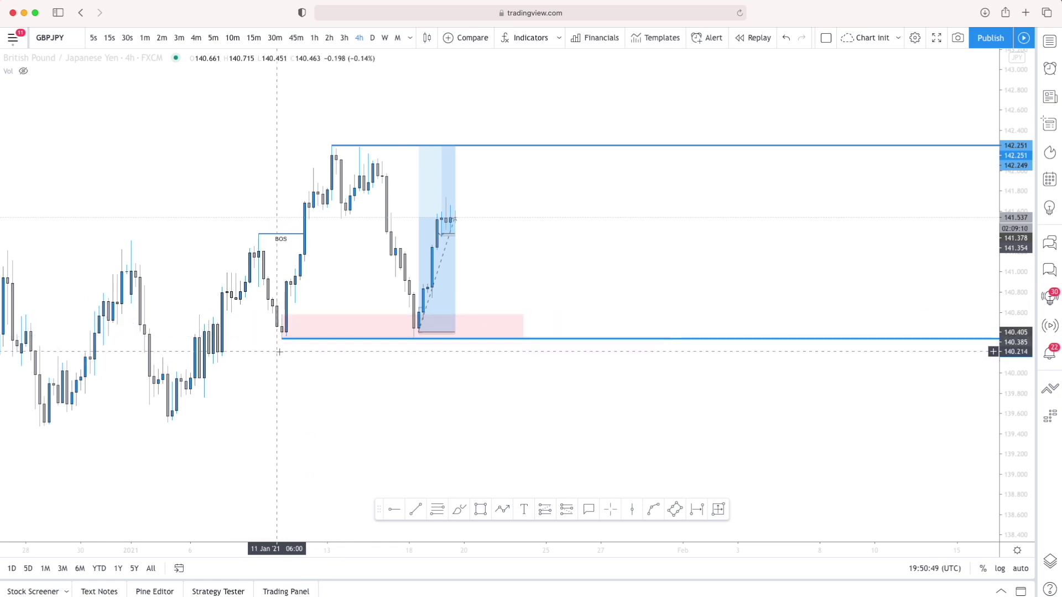
{"action": "left_click", "coordinate": [330, 222]}
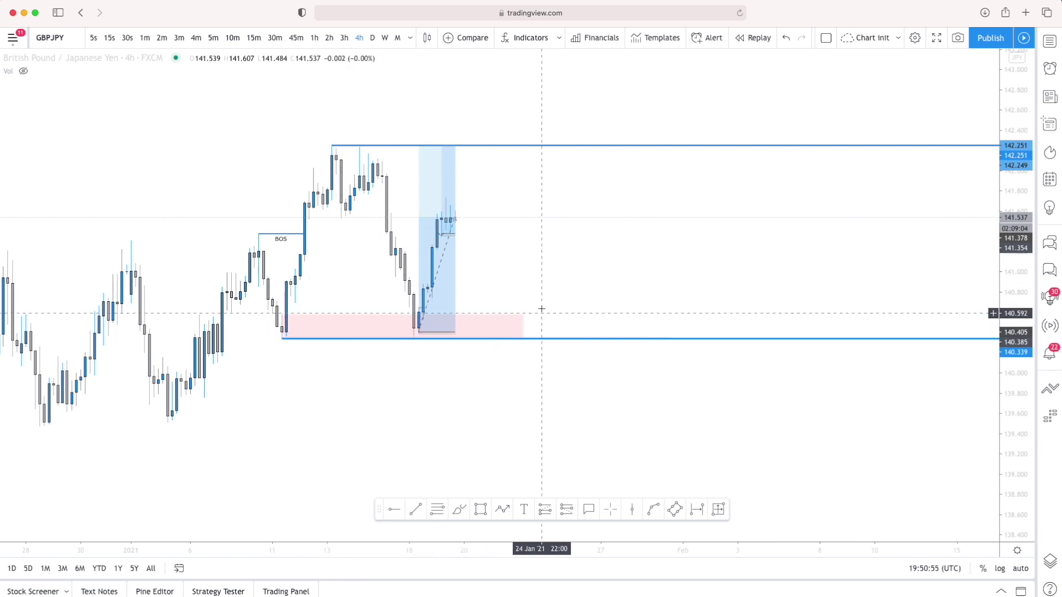
{"action": "mouse_move", "coordinate": [547, 292]}
{"action": "left_mouse_down"}
{"action": "mouse_move", "coordinate": [469, 268]}
{"action": "mouse_move", "coordinate": [555, 281]}
{"action": "left_mouse_up"}
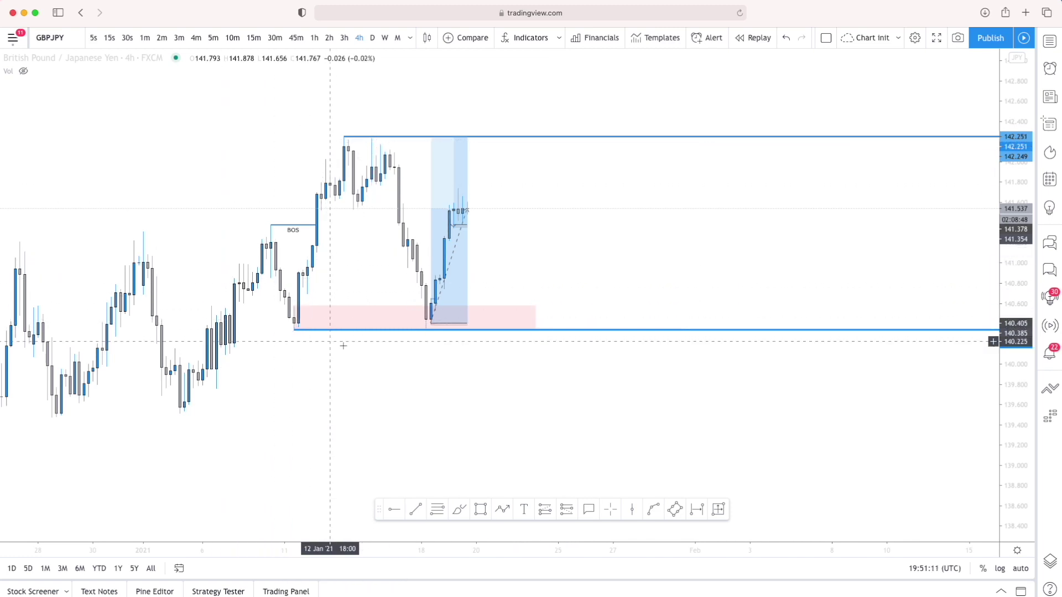
{"action": "left_click_drag", "start_coordinate": [386, 363], "coordinate": [370, 363]}
{"action": "left_click", "coordinate": [286, 316]}
{"action": "left_click", "coordinate": [303, 312]}
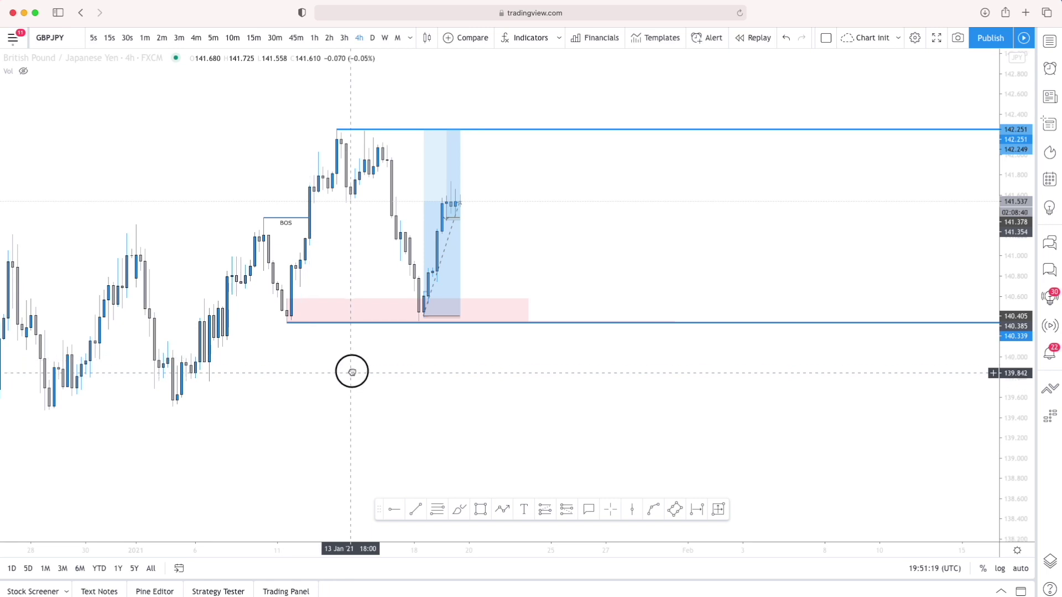
{"action": "left_click_drag", "start_coordinate": [351, 370], "coordinate": [391, 370]}
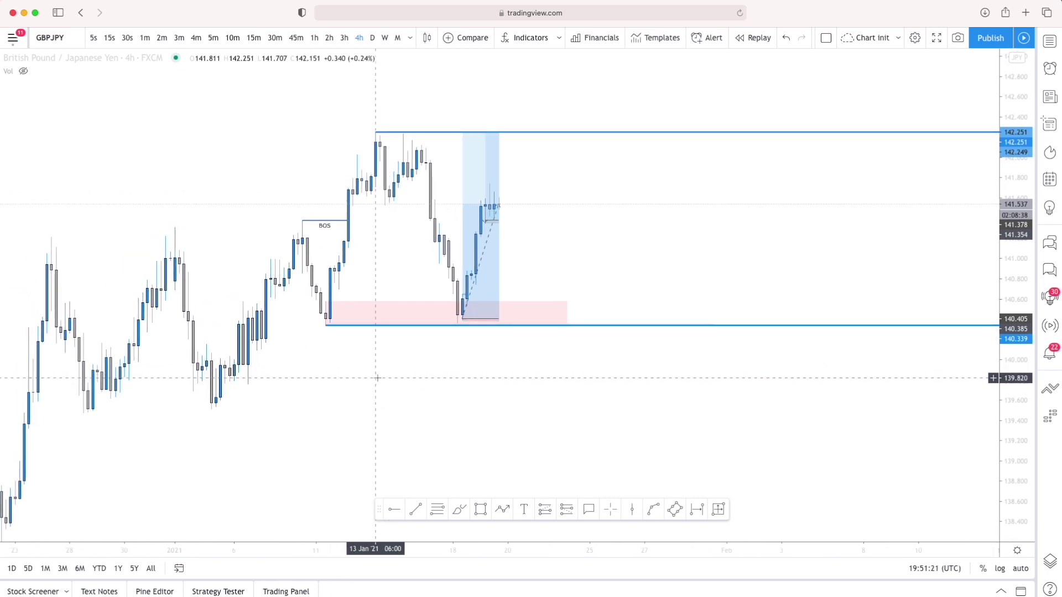
{"action": "left_click_drag", "start_coordinate": [405, 386], "coordinate": [556, 327]}
{"action": "left_click_drag", "start_coordinate": [343, 374], "coordinate": [275, 418]}
Switch the chart to the 1-minute timeframe and examine the 18 January price action inside the pink zone
{"action": "left_click", "coordinate": [145, 38]}
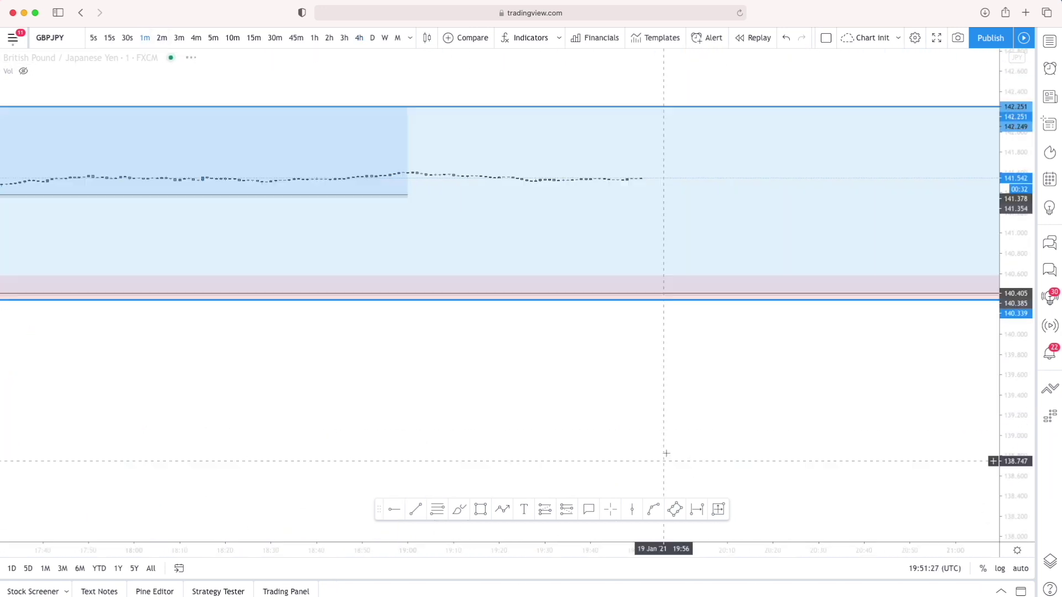
{"action": "left_click_drag", "start_coordinate": [622, 549], "coordinate": [960, 546]}
{"action": "left_click_drag", "start_coordinate": [548, 412], "coordinate": [934, 418]}
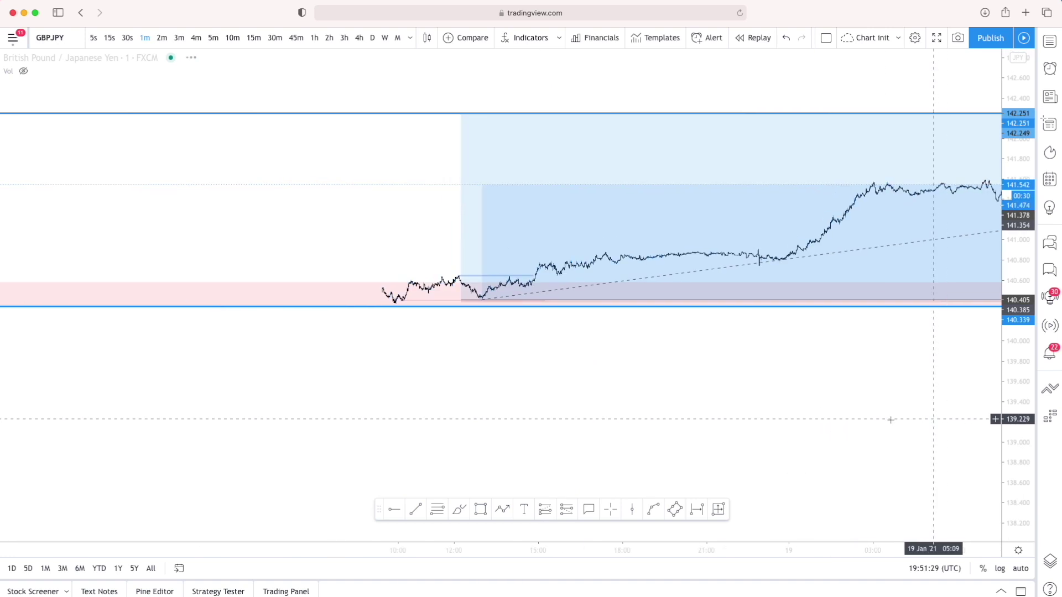
{"action": "scroll", "coordinate": [891, 419], "scroll_direction": "left", "scroll_amount": 5}
{"action": "left_click_drag", "start_coordinate": [1019, 465], "coordinate": [1018, 456]}
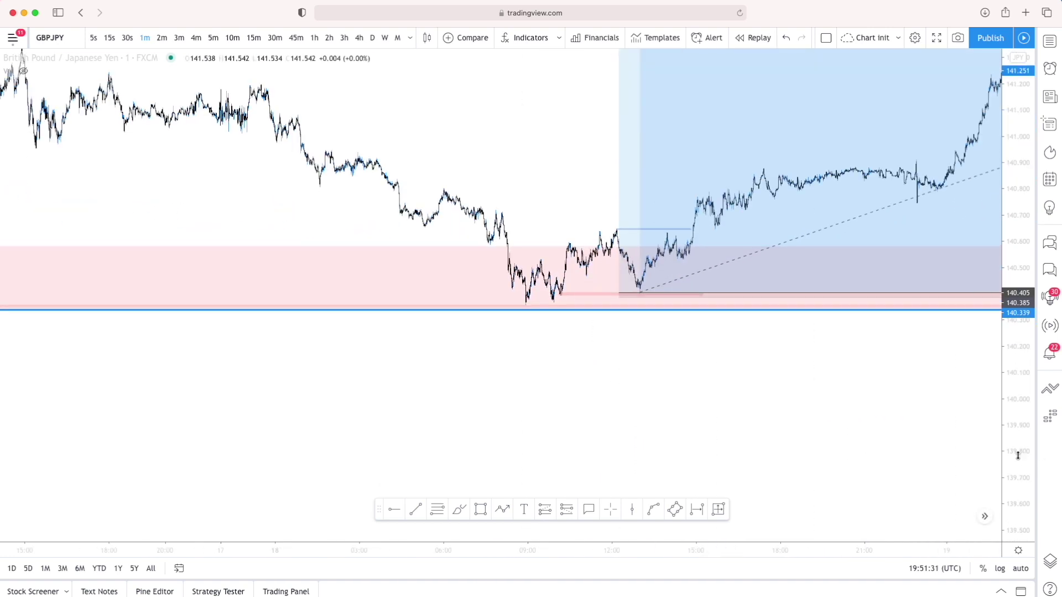
{"action": "left_click_drag", "start_coordinate": [1016, 396], "coordinate": [1016, 74]}
{"action": "left_click_drag", "start_coordinate": [786, 476], "coordinate": [859, 481]}
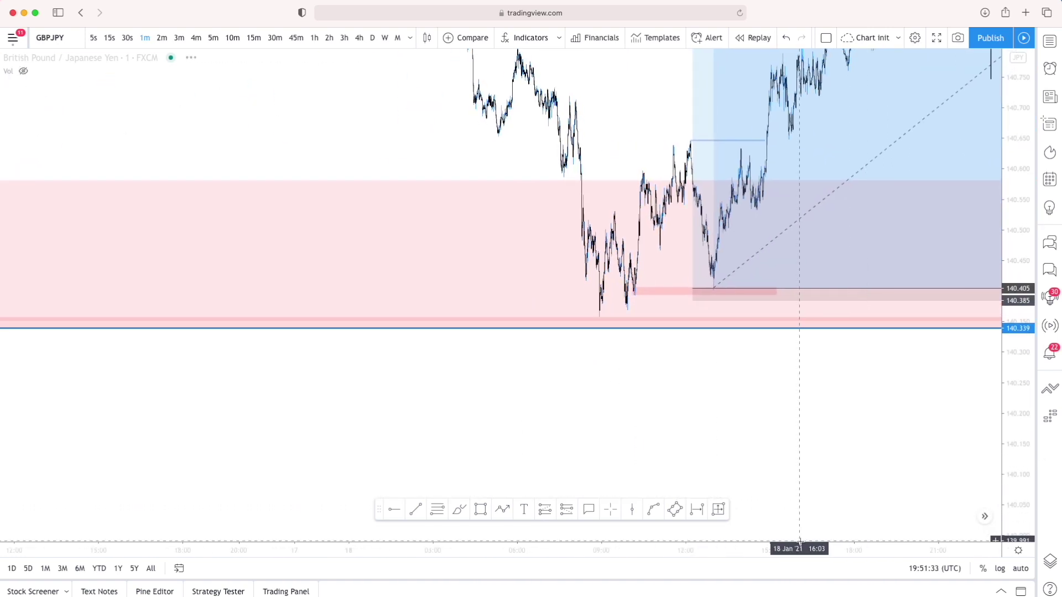
{"action": "left_click_drag", "start_coordinate": [800, 547], "coordinate": [381, 557]}
{"action": "left_click_drag", "start_coordinate": [454, 441], "coordinate": [928, 482]}
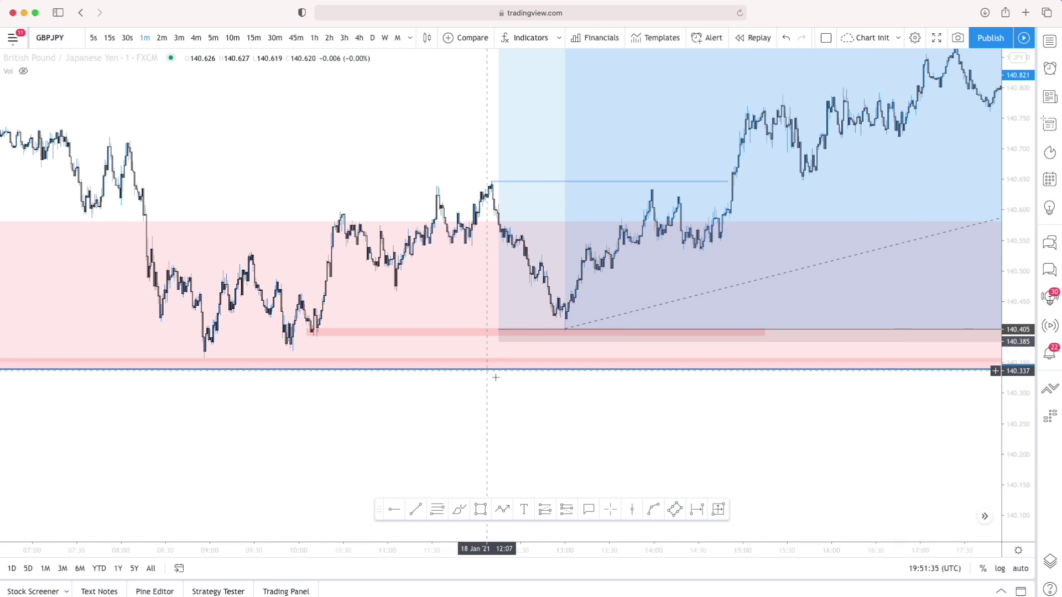
Switch the chart to the 5-minute timeframe and frame the 18 January reaction inside the pink zone
{"action": "left_click", "coordinate": [212, 38]}
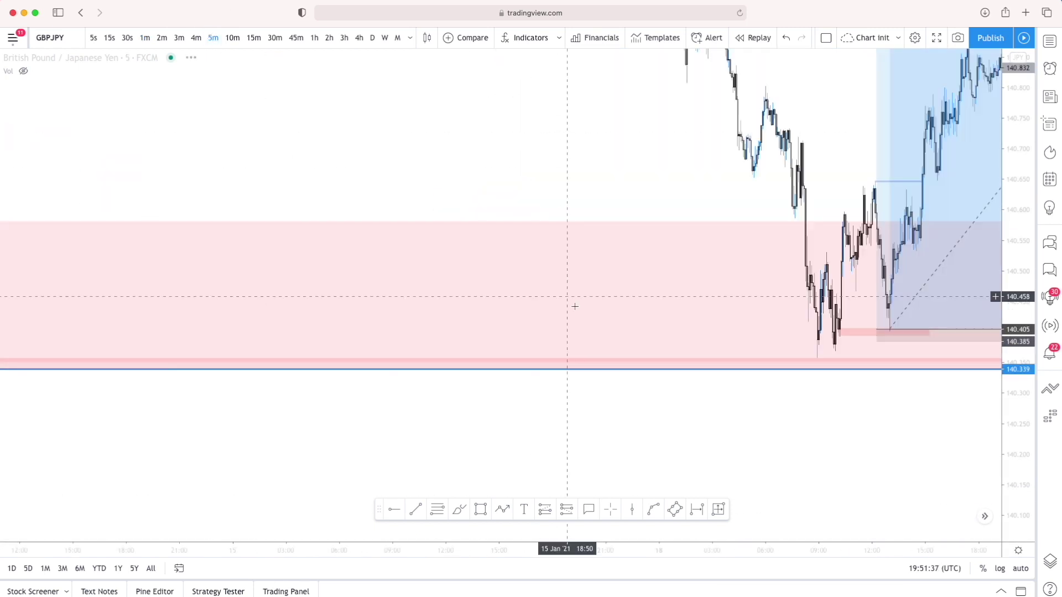
{"action": "left_click_drag", "start_coordinate": [845, 551], "coordinate": [580, 552]}
{"action": "left_click_drag", "start_coordinate": [687, 459], "coordinate": [393, 469]}
{"action": "left_click_drag", "start_coordinate": [328, 547], "coordinate": [397, 549]}
{"action": "left_click_drag", "start_coordinate": [408, 420], "coordinate": [455, 376]}
Brush boundary lines and a circle around the 18 January consolidation, trace the move out and back, and circle its start and return lows
{"action": "left_click", "coordinate": [459, 511]}
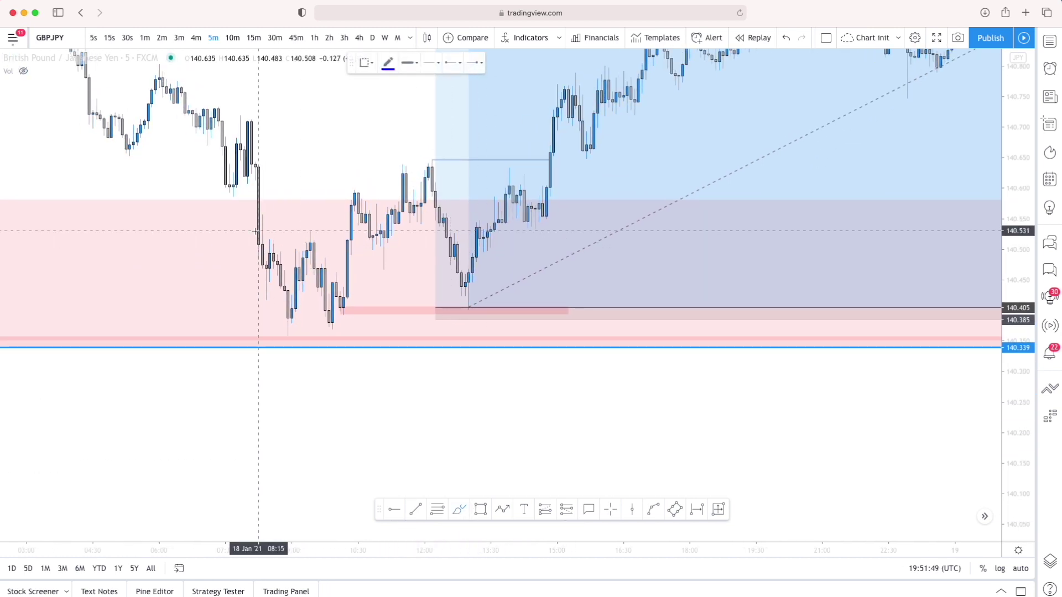
{"action": "left_click_drag", "start_coordinate": [258, 232], "coordinate": [377, 236]}
{"action": "left_click_drag", "start_coordinate": [254, 333], "coordinate": [450, 331]}
{"action": "left_click_drag", "start_coordinate": [358, 249], "coordinate": [266, 255]}
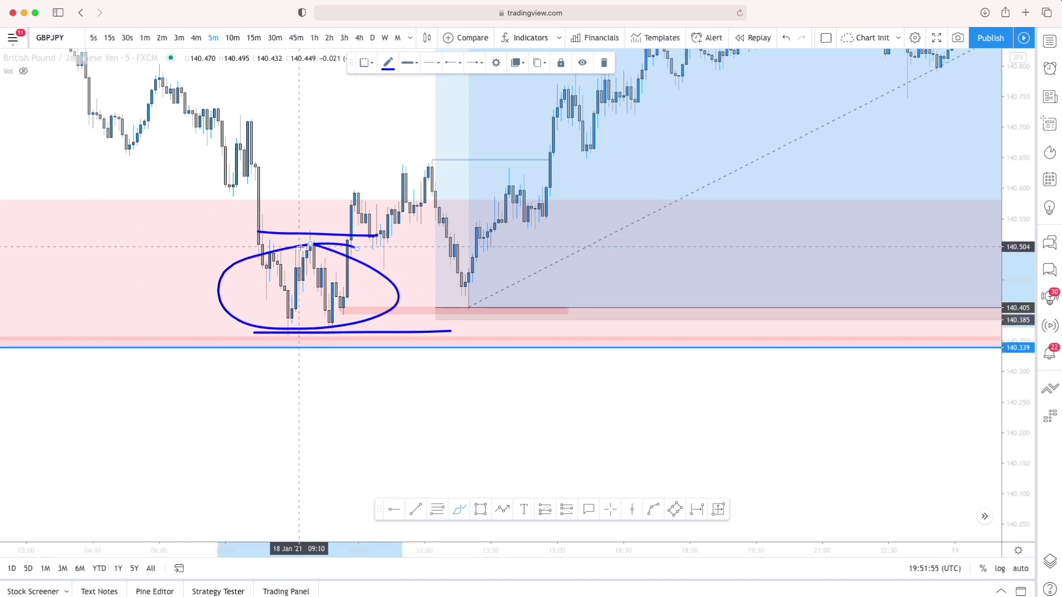
{"action": "mouse_move", "coordinate": [340, 296]}
{"action": "left_mouse_down"}
{"action": "mouse_move", "coordinate": [353, 173]}
{"action": "mouse_move", "coordinate": [429, 197]}
{"action": "mouse_move", "coordinate": [465, 321]}
{"action": "mouse_move", "coordinate": [470, 285]}
{"action": "mouse_move", "coordinate": [342, 321]}
{"action": "mouse_move", "coordinate": [337, 297]}
{"action": "left_mouse_up"}
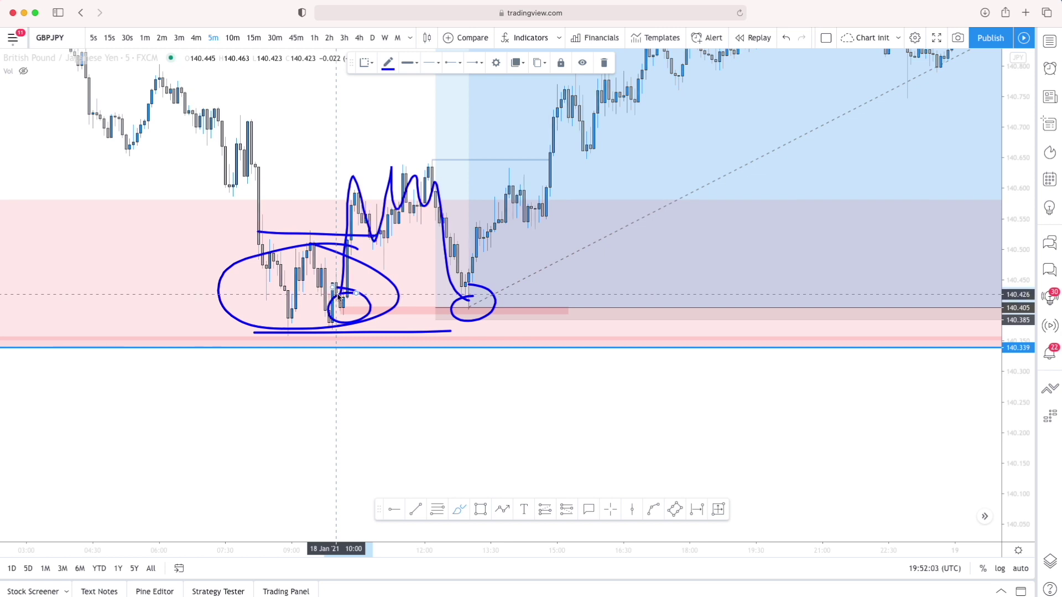
Undo the brushed circles, price trace and lower boundary line around the 18 January consolidation, keeping the upper boundary line
{"action": "key", "text": "super+z"}
{"action": "key", "text": "super+z"}
{"action": "key", "text": "super+z"}
{"action": "key", "text": "super+z"}
{"action": "key", "text": "super+z"}
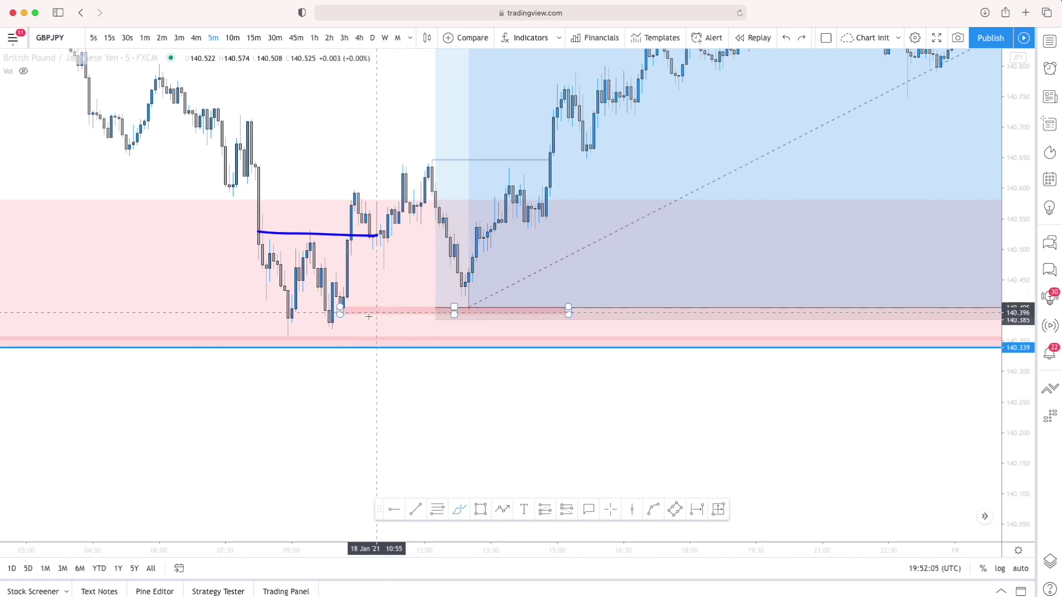
Brush a line beneath the 18 January consolidation lows with a downward stroke through it, and undo all remaining brush marks
{"action": "left_click_drag", "start_coordinate": [248, 334], "coordinate": [421, 336]}
{"action": "left_click_drag", "start_coordinate": [355, 307], "coordinate": [360, 382]}
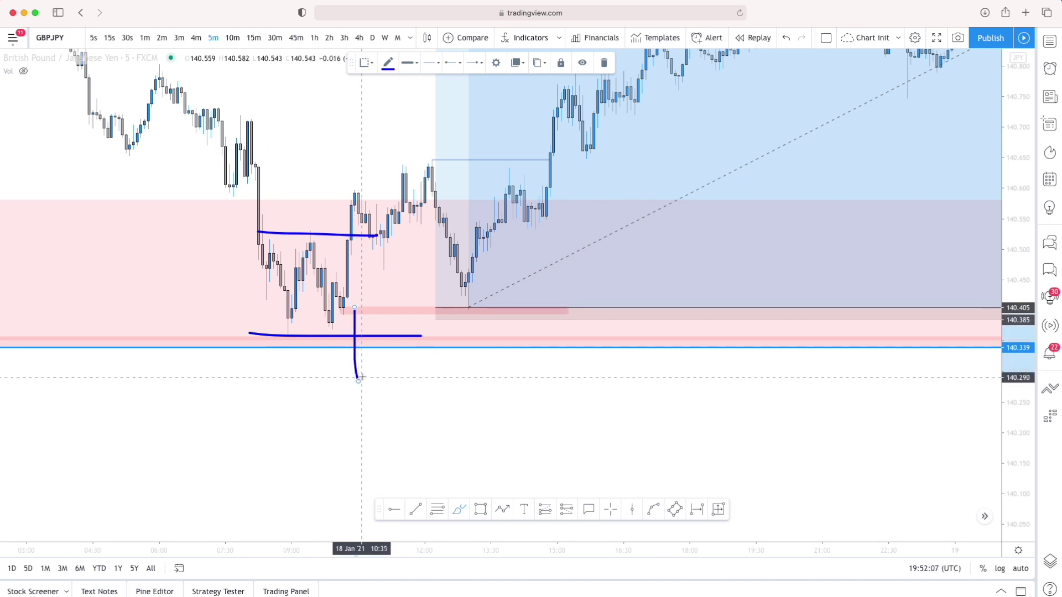
{"action": "key", "text": "super+z"}
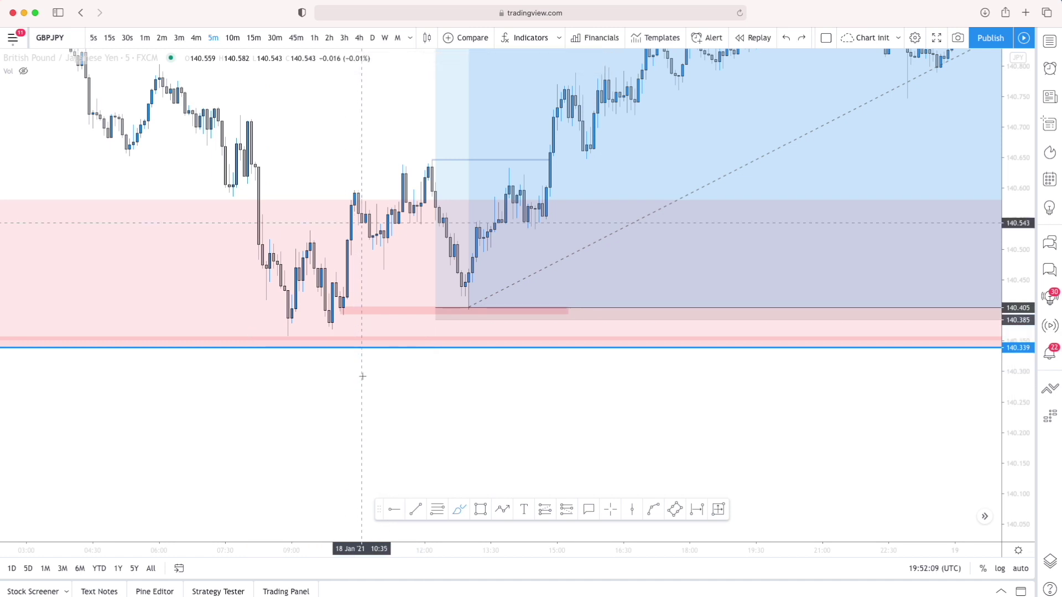
Brush arcs under the successive 18 January lows inside the pink zone and one arc over the first high after them
{"action": "left_click_drag", "start_coordinate": [248, 293], "coordinate": [272, 310]}
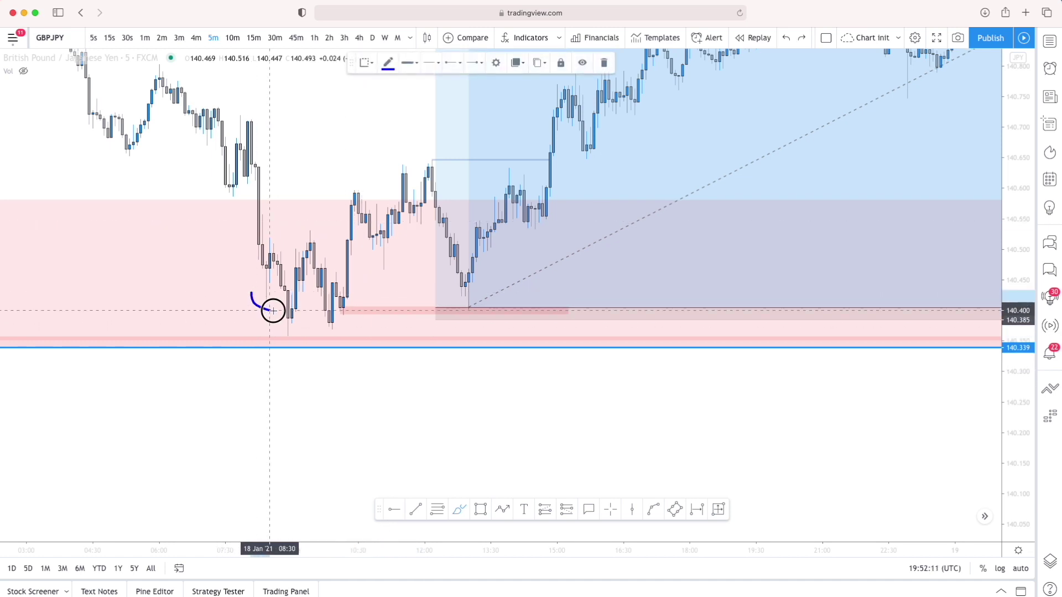
{"action": "mouse_move", "coordinate": [277, 321]}
{"action": "left_mouse_down"}
{"action": "mouse_move", "coordinate": [309, 334]}
{"action": "mouse_move", "coordinate": [240, 313]}
{"action": "left_mouse_up"}
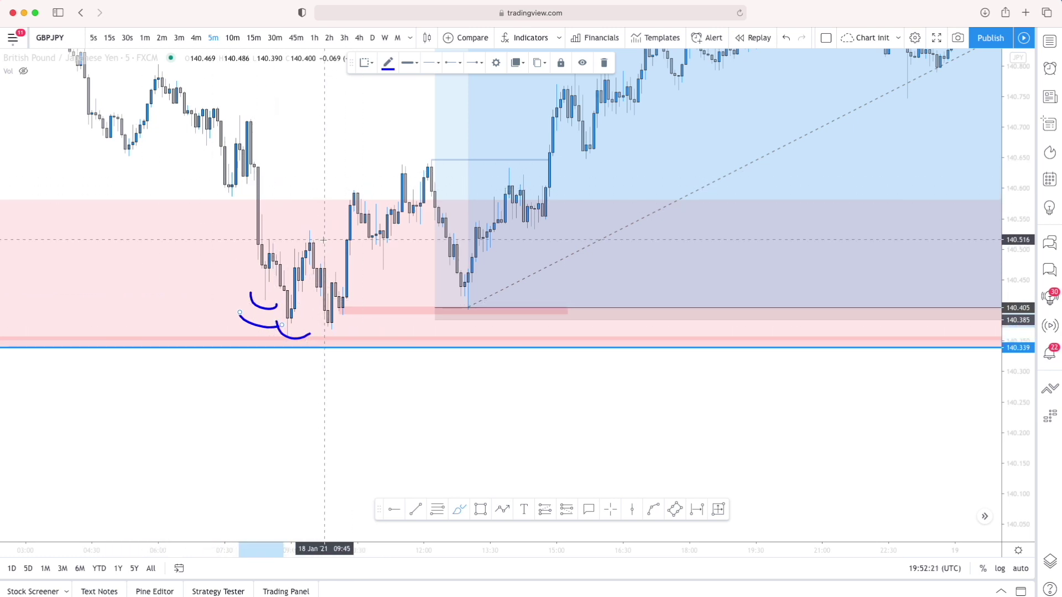
{"action": "left_click_drag", "start_coordinate": [314, 321], "coordinate": [357, 323]}
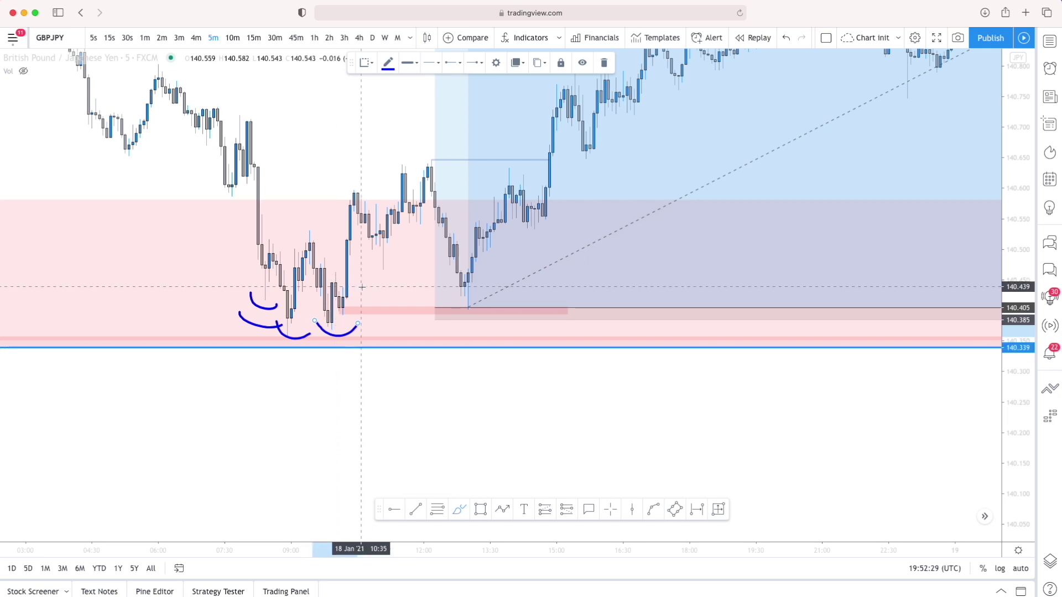
{"action": "left_click_drag", "start_coordinate": [336, 193], "coordinate": [376, 177]}
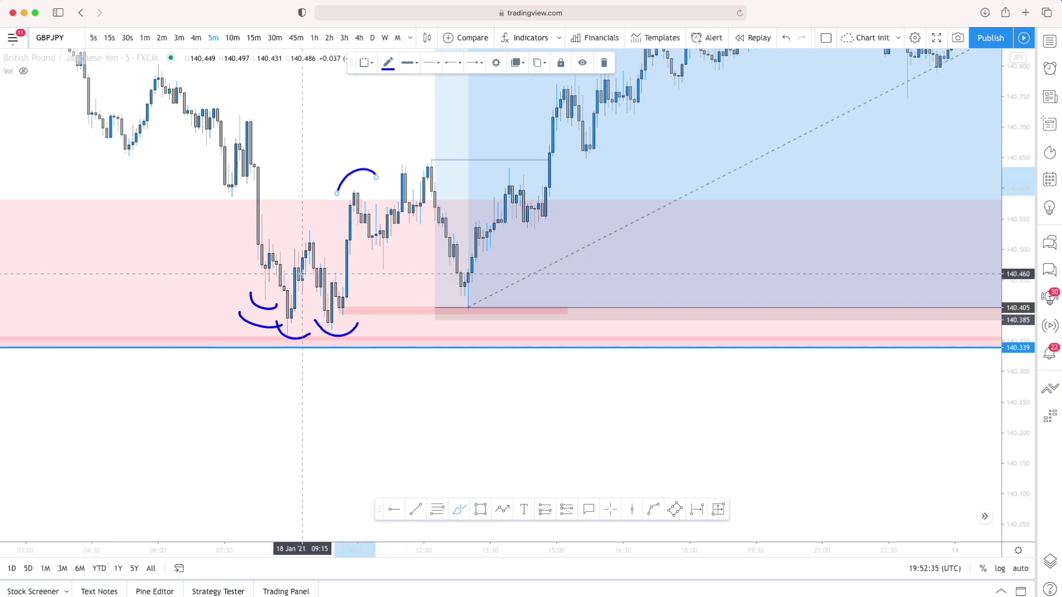
Brush boundary lines and a circle around the consolidation, a stroke up to the first high, and circles at the start and return lows
{"action": "left_click_drag", "start_coordinate": [265, 236], "coordinate": [372, 241]}
{"action": "left_click_drag", "start_coordinate": [261, 327], "coordinate": [379, 334]}
{"action": "mouse_move", "coordinate": [366, 274]}
{"action": "left_mouse_down"}
{"action": "mouse_move", "coordinate": [246, 332]}
{"action": "mouse_move", "coordinate": [292, 266]}
{"action": "left_mouse_up"}
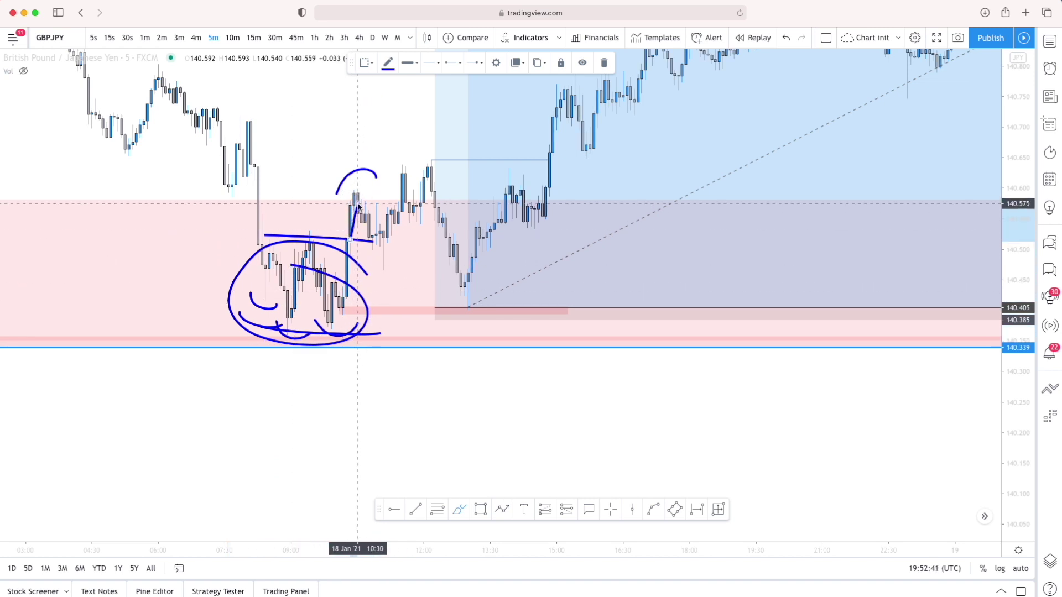
{"action": "mouse_move", "coordinate": [468, 295]}
{"action": "left_mouse_down"}
{"action": "mouse_move", "coordinate": [497, 301]}
{"action": "mouse_move", "coordinate": [480, 297]}
{"action": "left_mouse_up"}
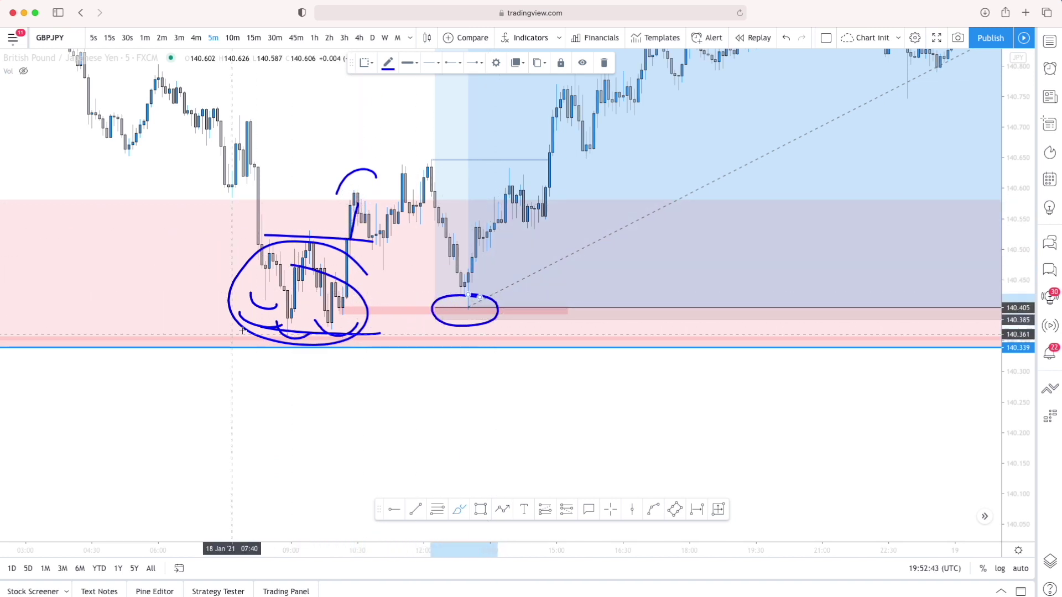
{"action": "mouse_move", "coordinate": [334, 292]}
{"action": "left_mouse_down"}
{"action": "mouse_move", "coordinate": [359, 307]}
{"action": "mouse_move", "coordinate": [336, 293]}
{"action": "left_mouse_up"}
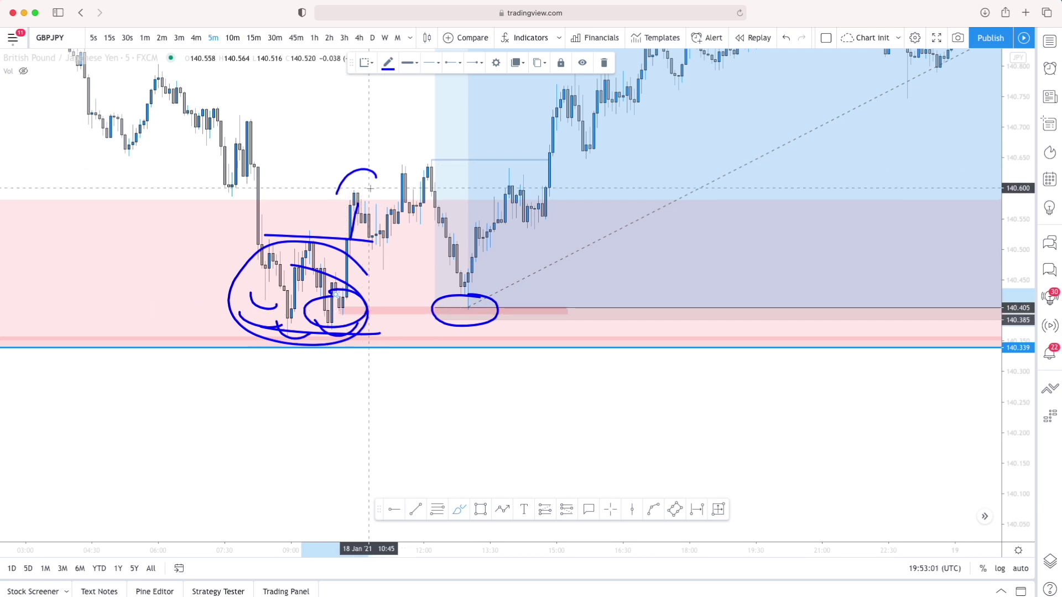
Undo all the brushed arcs, lines and circles on the 18 January price action
{"action": "key", "text": "super+z"}
{"action": "key", "text": "super+z"}
{"action": "key", "text": "super+z"}
{"action": "key", "text": "super+z"}
{"action": "key", "text": "super+z"}
{"action": "key", "text": "super+z"}
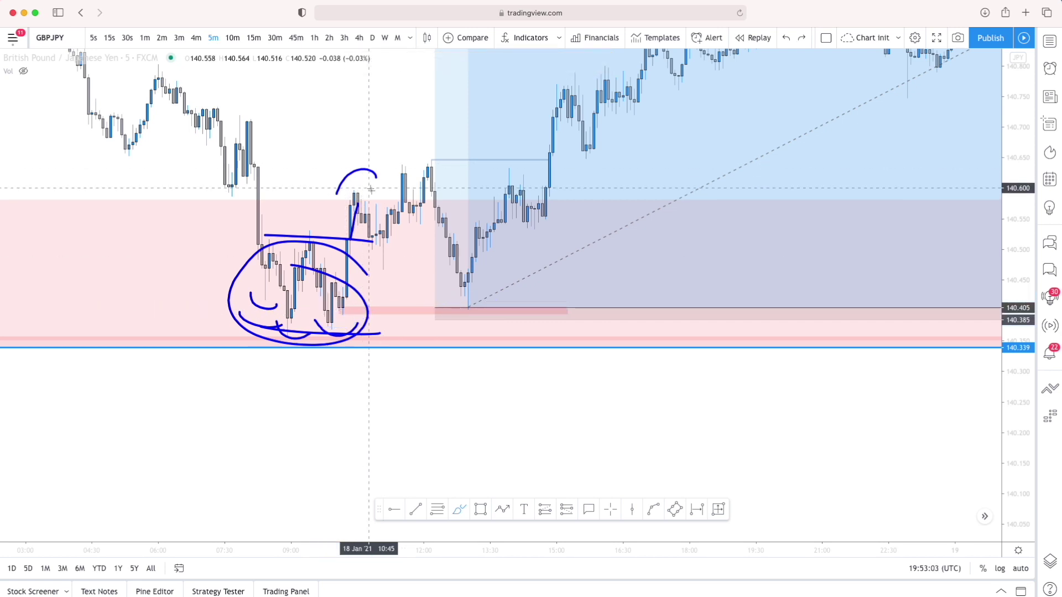
{"action": "key", "text": "super+z"}
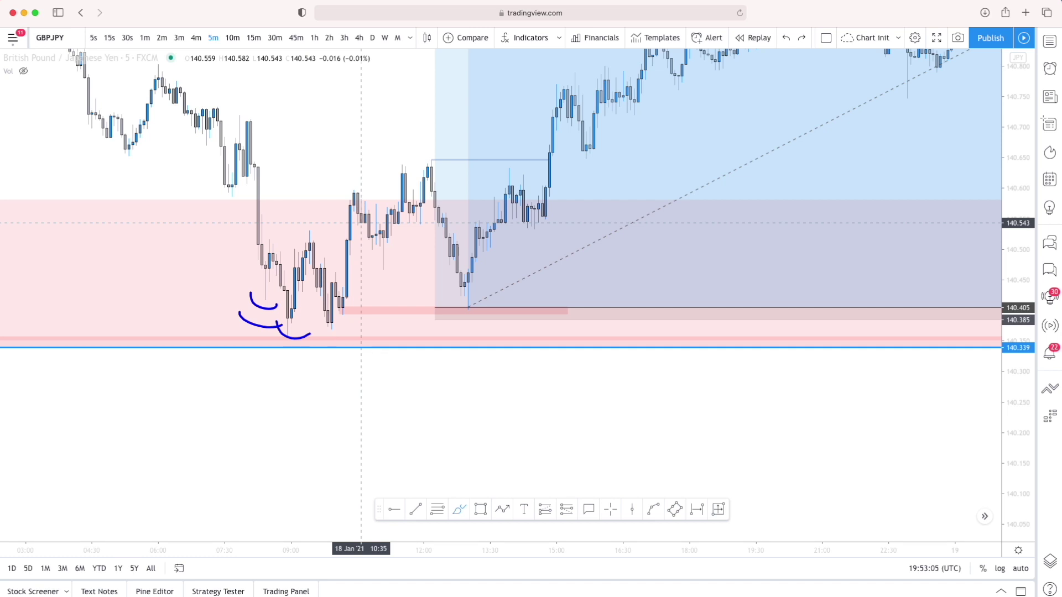
{"action": "key", "text": "super+z"}
{"action": "key", "text": "super+z"}
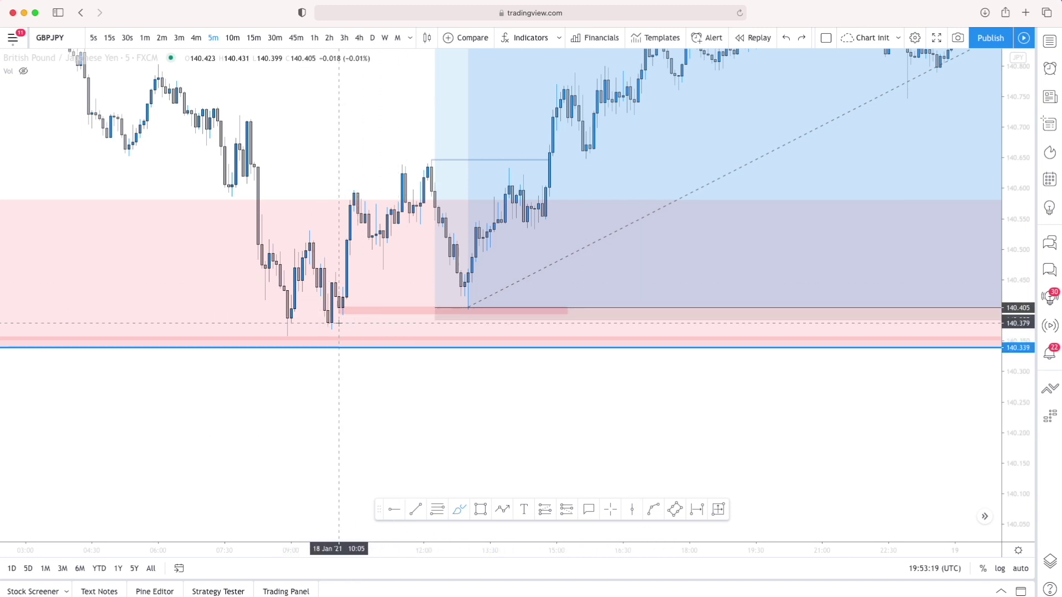
Brush lines at the first high, below the 10:05 low, and along the upper and lower boundaries of the consolidation
{"action": "left_click_drag", "start_coordinate": [348, 188], "coordinate": [406, 189]}
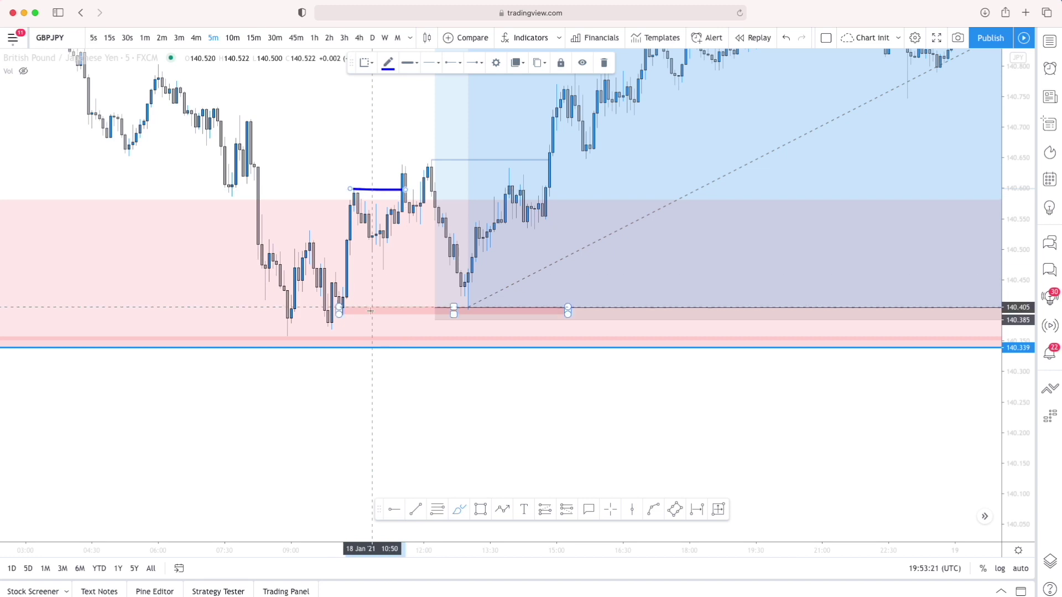
{"action": "left_click_drag", "start_coordinate": [337, 319], "coordinate": [442, 320]}
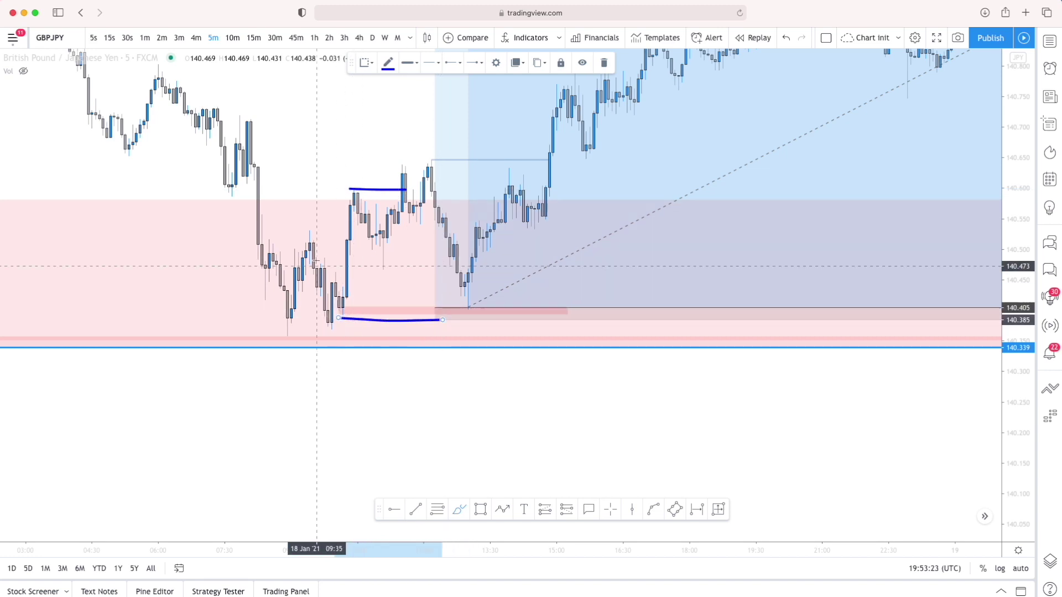
{"action": "left_click_drag", "start_coordinate": [280, 230], "coordinate": [390, 235]}
{"action": "left_click_drag", "start_coordinate": [272, 335], "coordinate": [394, 337]}
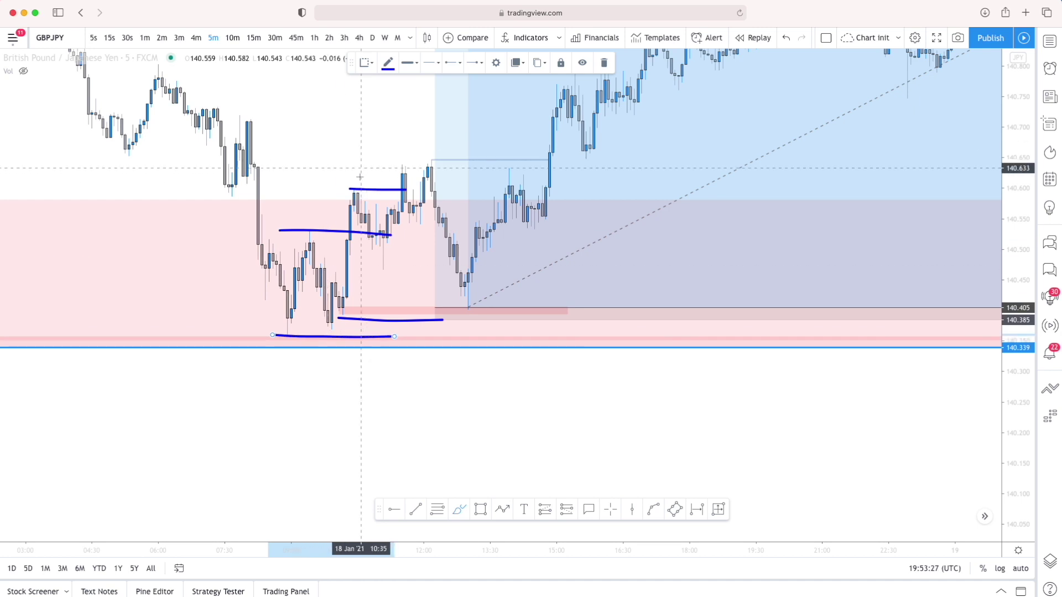
Retrace the first-high and 10:05-low lines, outline the upward breakout move, and circle its starting low and the return low
{"action": "left_click", "coordinate": [374, 188]}
{"action": "mouse_move", "coordinate": [374, 188]}
{"action": "left_mouse_down"}
{"action": "mouse_move", "coordinate": [334, 190]}
{"action": "mouse_move", "coordinate": [409, 187]}
{"action": "left_mouse_up"}
{"action": "left_click_drag", "start_coordinate": [339, 318], "coordinate": [451, 318]}
{"action": "mouse_move", "coordinate": [338, 284]}
{"action": "left_mouse_down"}
{"action": "mouse_move", "coordinate": [373, 284]}
{"action": "mouse_move", "coordinate": [342, 244]}
{"action": "mouse_move", "coordinate": [360, 221]}
{"action": "mouse_move", "coordinate": [366, 275]}
{"action": "mouse_move", "coordinate": [332, 281]}
{"action": "left_mouse_up"}
{"action": "mouse_move", "coordinate": [452, 284]}
{"action": "left_mouse_down"}
{"action": "mouse_move", "coordinate": [496, 296]}
{"action": "mouse_move", "coordinate": [453, 288]}
{"action": "left_mouse_up"}
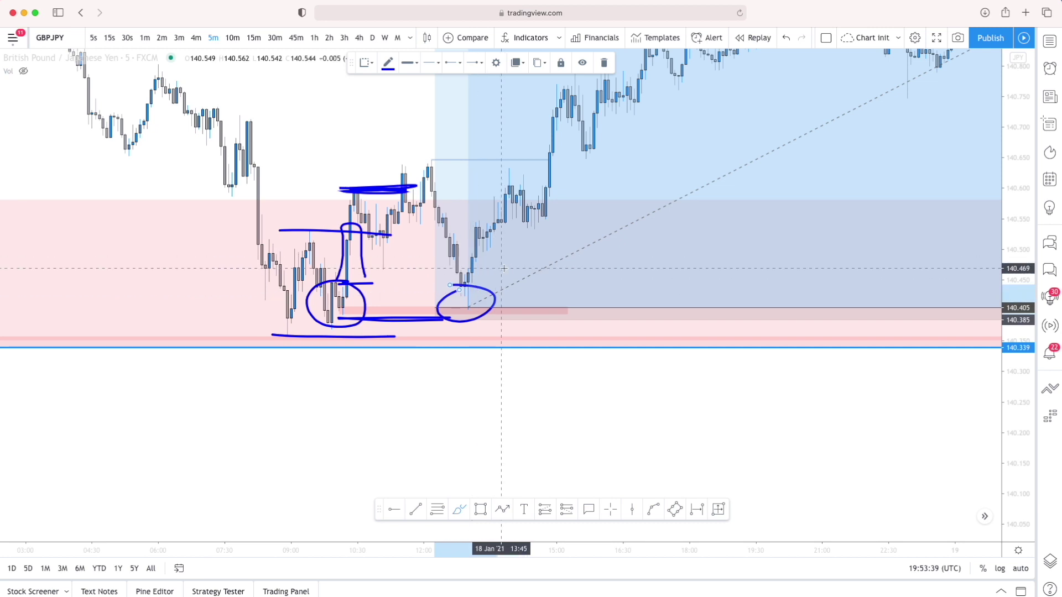
Undo the brushed structure lines, breakout outline and circles so the 18 January candles are clear
{"action": "key", "text": "super+z"}
{"action": "key", "text": "super+z"}
{"action": "key", "text": "super+z"}
{"action": "key", "text": "super+z"}
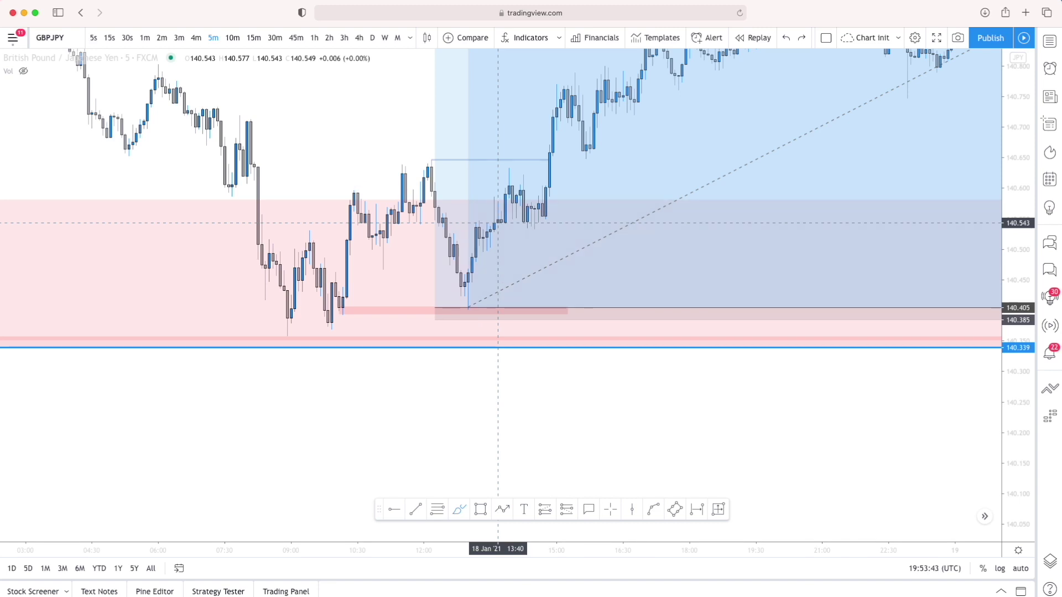
Brush arcs over the two rising highs, lines at the second high, pullback low and rally base, and an ellipse around that base
{"action": "mouse_move", "coordinate": [343, 195]}
{"action": "left_mouse_down"}
{"action": "mouse_move", "coordinate": [355, 182]}
{"action": "mouse_move", "coordinate": [369, 196]}
{"action": "mouse_move", "coordinate": [417, 159]}
{"action": "mouse_move", "coordinate": [421, 167]}
{"action": "left_mouse_up"}
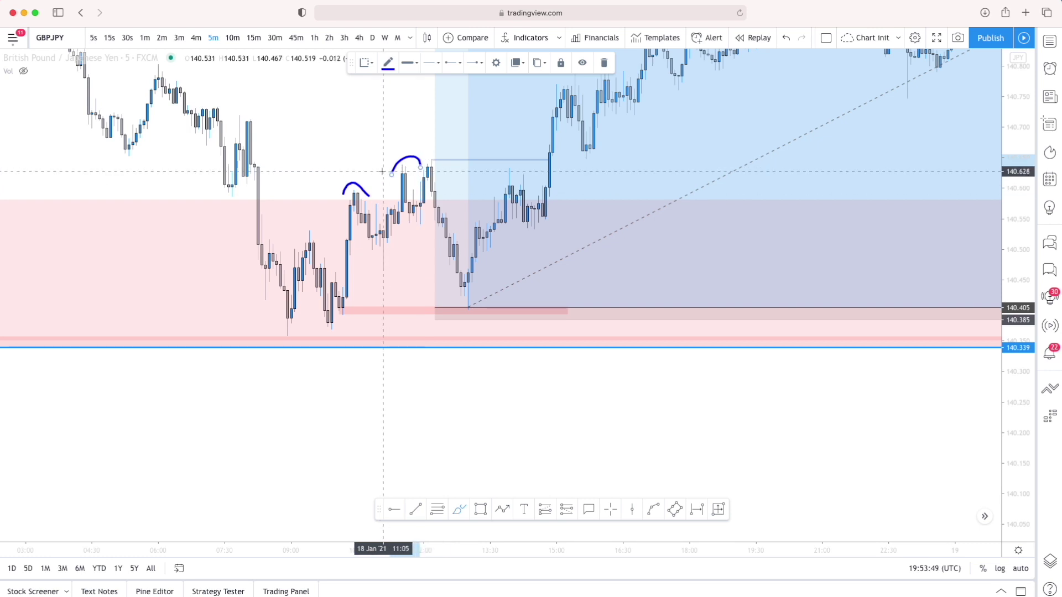
{"action": "left_click_drag", "start_coordinate": [374, 269], "coordinate": [421, 272]}
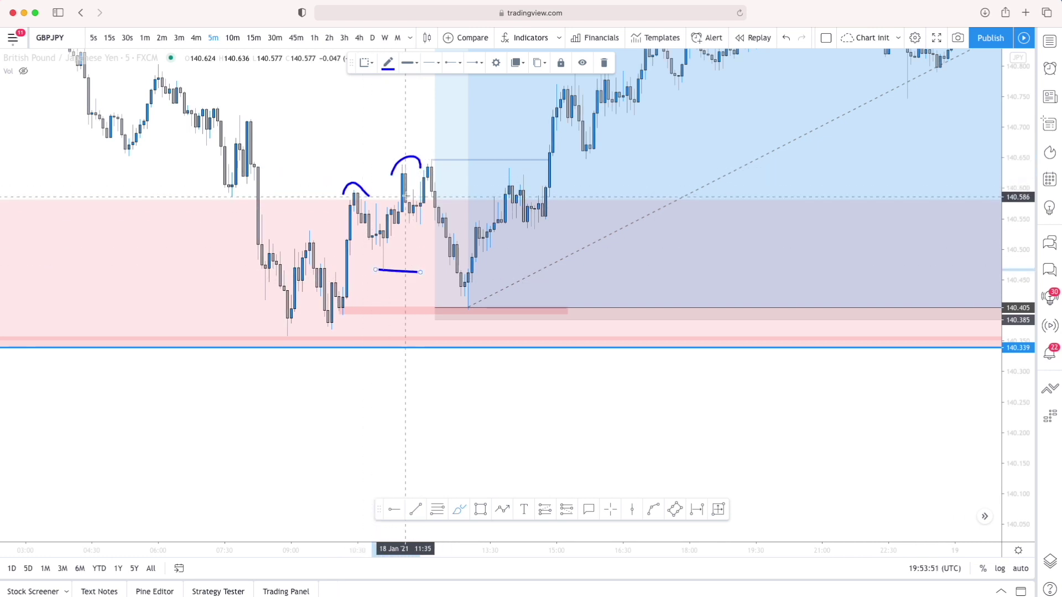
{"action": "left_click_drag", "start_coordinate": [391, 166], "coordinate": [454, 164]}
{"action": "scroll", "coordinate": [455, 164], "scroll_direction": "left", "scroll_amount": 2}
{"action": "scroll", "coordinate": [457, 164], "scroll_direction": "up", "scroll_amount": 1}
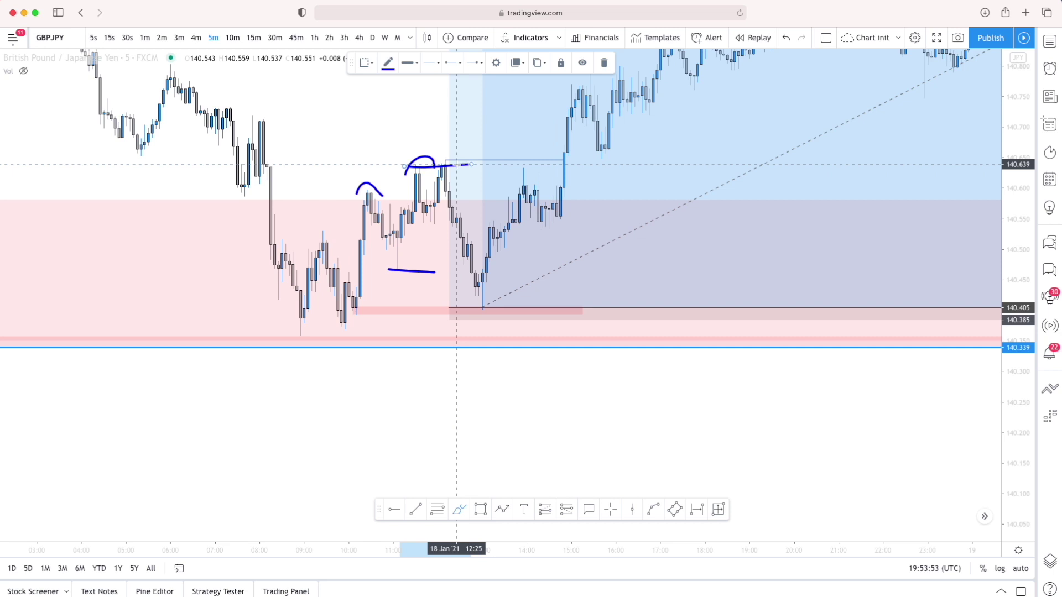
{"action": "left_click_drag", "start_coordinate": [356, 287], "coordinate": [408, 287]}
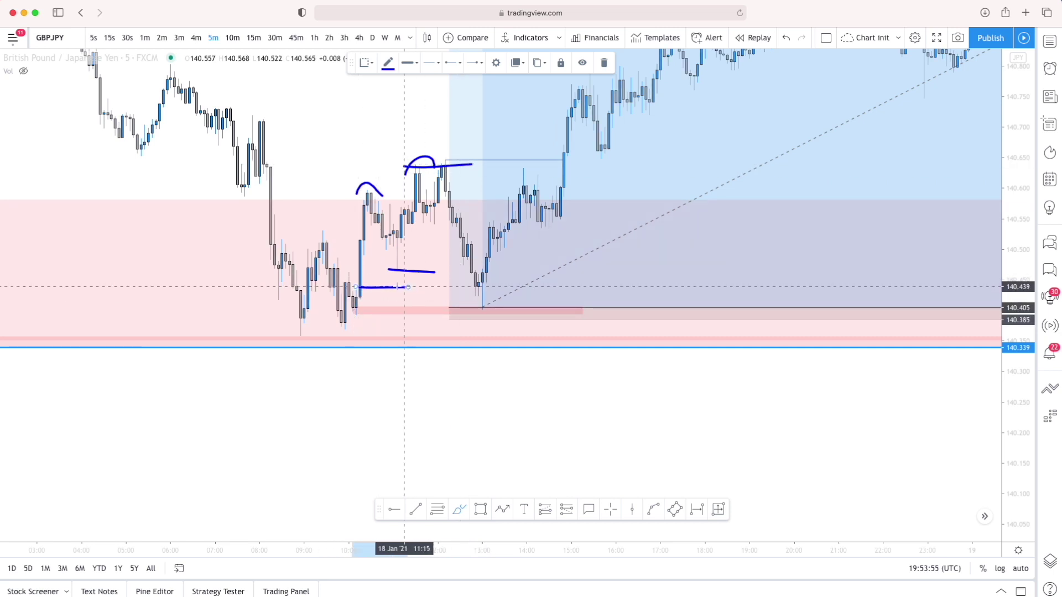
{"action": "left_click_drag", "start_coordinate": [361, 274], "coordinate": [363, 292]}
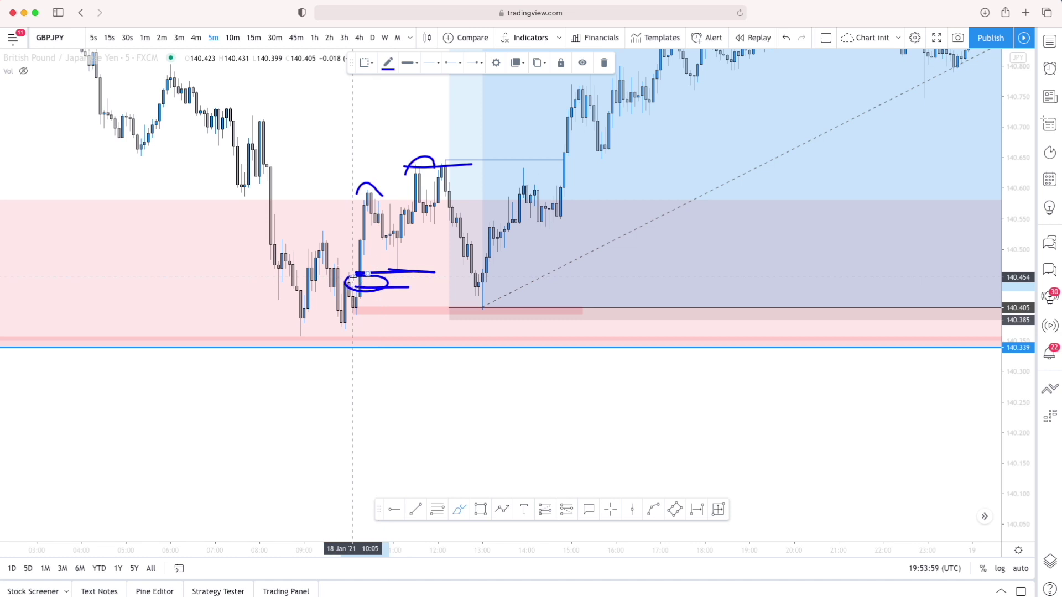
Undo the brushed lines and ellipse, keeping the two arcs over the highs
{"action": "key", "text": "super+z"}
{"action": "key", "text": "super+z"}
{"action": "scroll", "coordinate": [402, 281], "scroll_direction": "left", "scroll_amount": 1}
{"action": "key", "text": "super+z"}
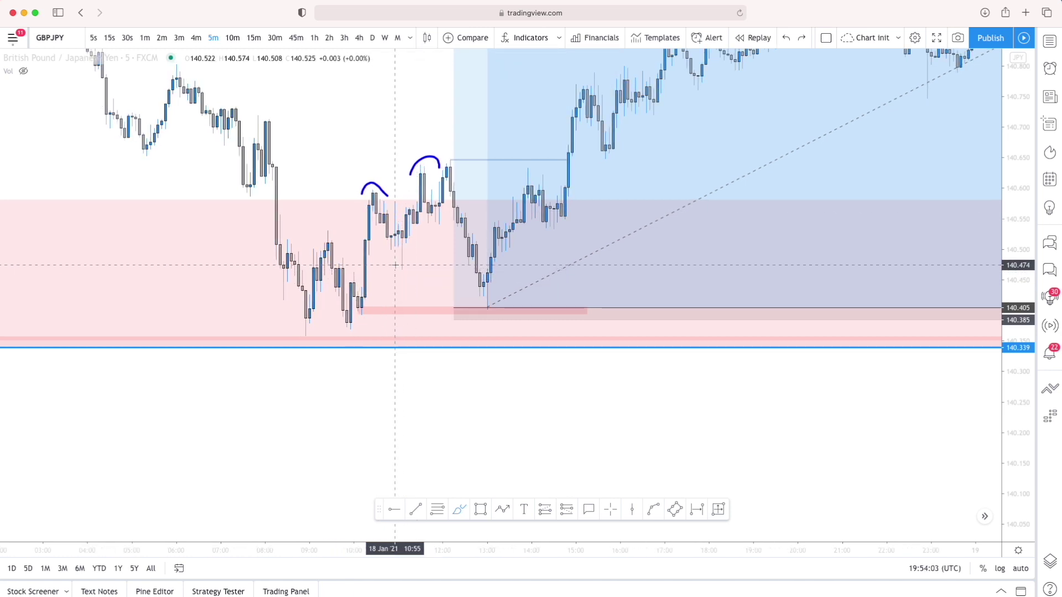
Brush an arc and line at the pullback low, a line across the first high, and level lines extending towards the later decline
{"action": "left_click_drag", "start_coordinate": [393, 267], "coordinate": [401, 274]}
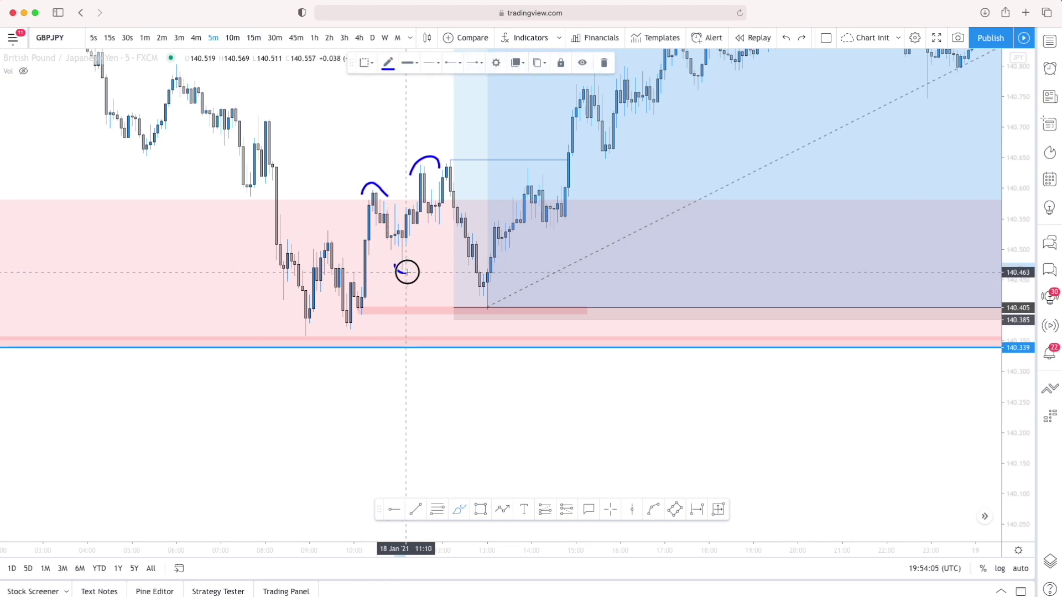
{"action": "left_click_drag", "start_coordinate": [401, 231], "coordinate": [450, 231]}
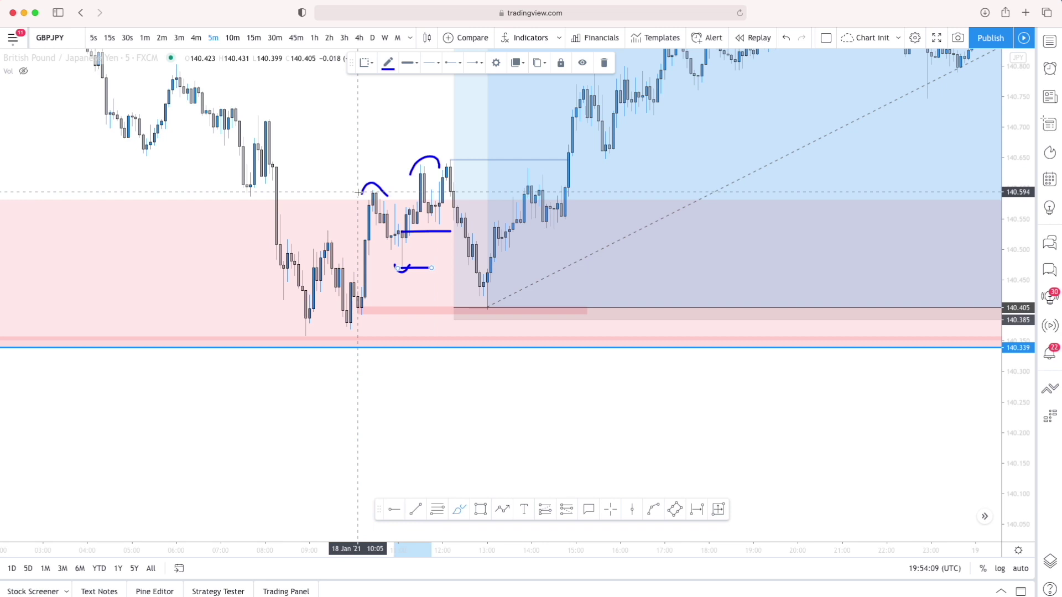
{"action": "left_click", "coordinate": [391, 187]}
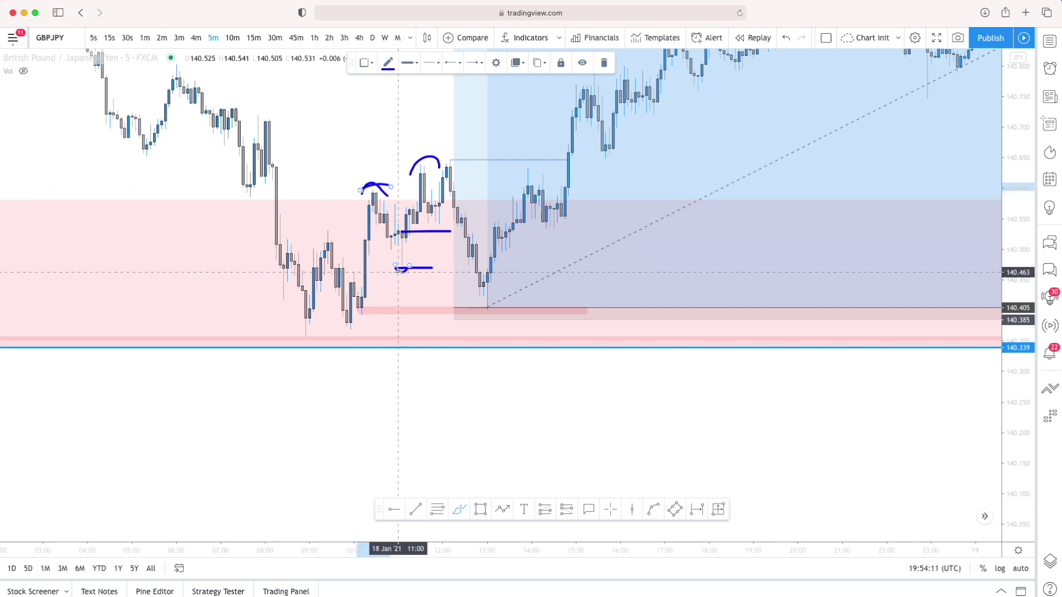
{"action": "mouse_move", "coordinate": [411, 251]}
{"action": "left_mouse_down"}
{"action": "mouse_move", "coordinate": [457, 251]}
{"action": "mouse_move", "coordinate": [466, 229]}
{"action": "left_mouse_up"}
{"action": "left_click_drag", "start_coordinate": [417, 253], "coordinate": [475, 252]}
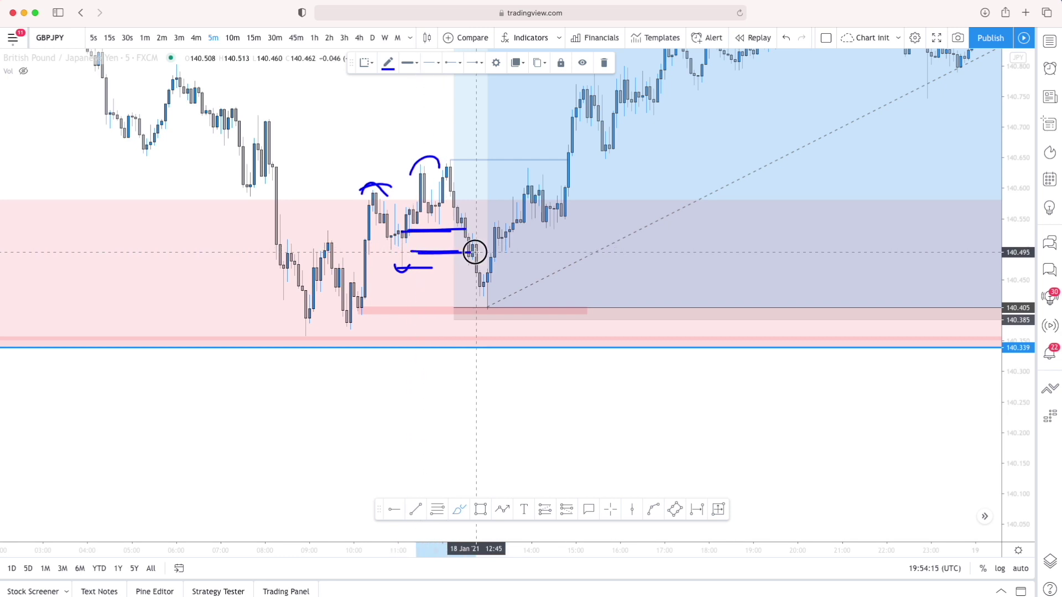
Circle the rally's starting low twice, brush a downward stroke through the pullback-low line, and circle the return low near 13:00
{"action": "mouse_move", "coordinate": [352, 277]}
{"action": "left_mouse_down"}
{"action": "mouse_move", "coordinate": [334, 284]}
{"action": "mouse_move", "coordinate": [355, 319]}
{"action": "mouse_move", "coordinate": [381, 289]}
{"action": "mouse_move", "coordinate": [425, 289]}
{"action": "left_mouse_up"}
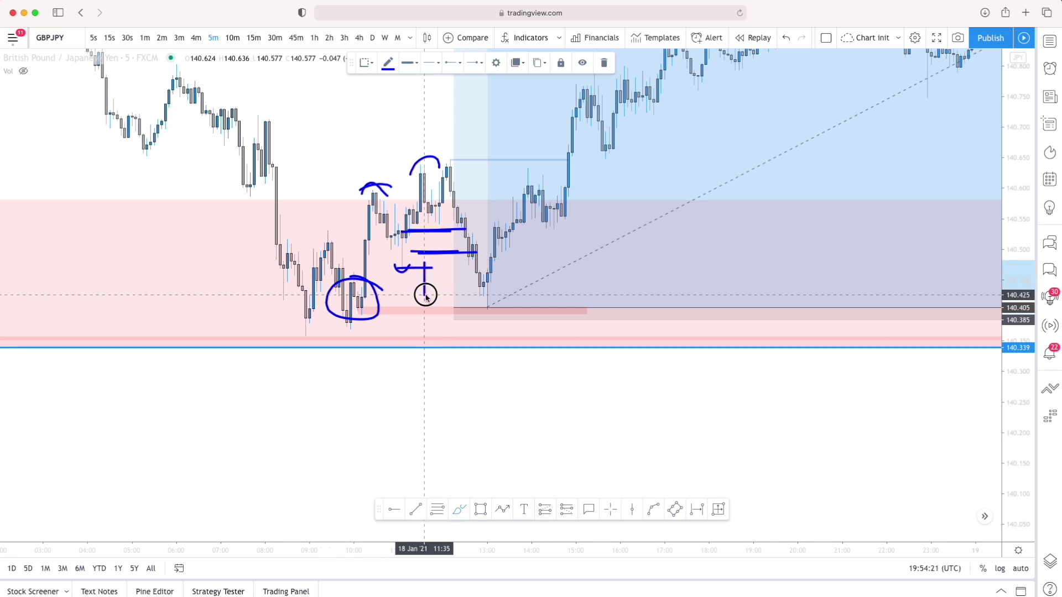
{"action": "mouse_move", "coordinate": [356, 292]}
{"action": "left_mouse_down"}
{"action": "mouse_move", "coordinate": [387, 313]}
{"action": "mouse_move", "coordinate": [354, 289]}
{"action": "left_mouse_up"}
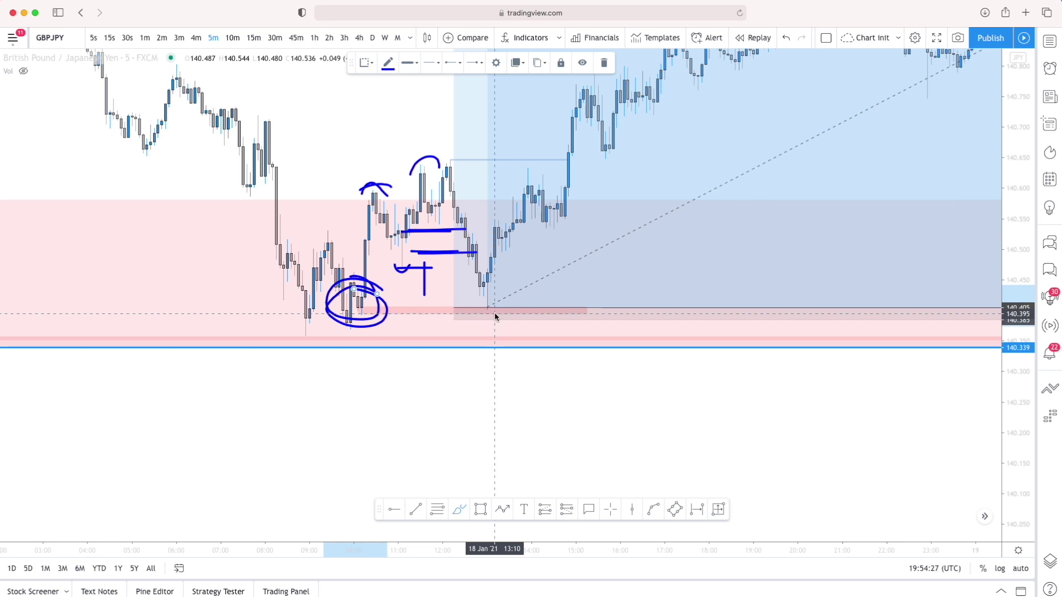
{"action": "scroll", "coordinate": [494, 313], "scroll_direction": "left", "scroll_amount": 1}
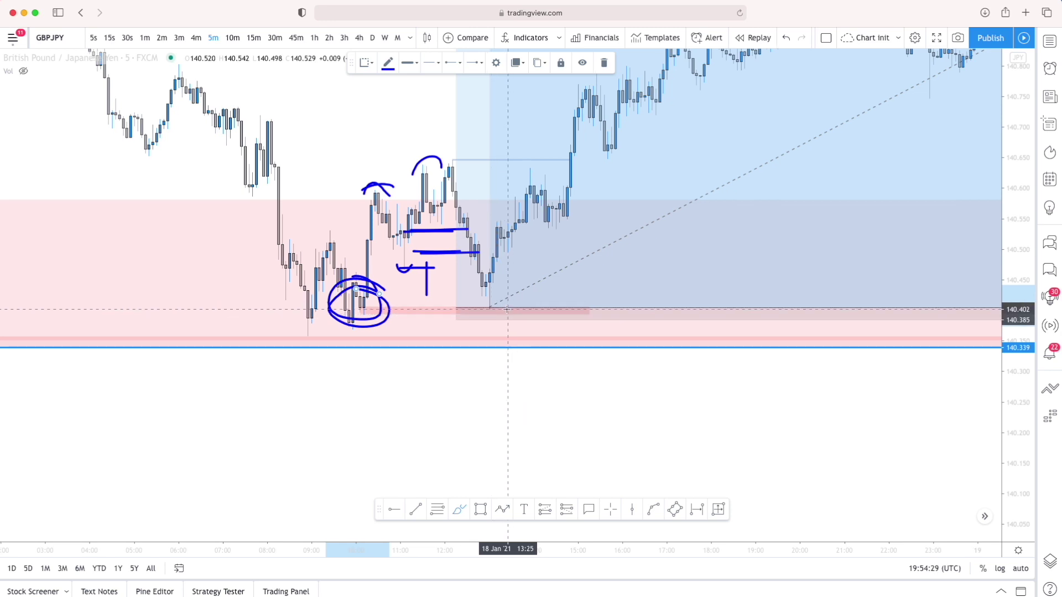
{"action": "mouse_move", "coordinate": [476, 287]}
{"action": "left_mouse_down"}
{"action": "mouse_move", "coordinate": [507, 310]}
{"action": "mouse_move", "coordinate": [476, 287]}
{"action": "left_mouse_up"}
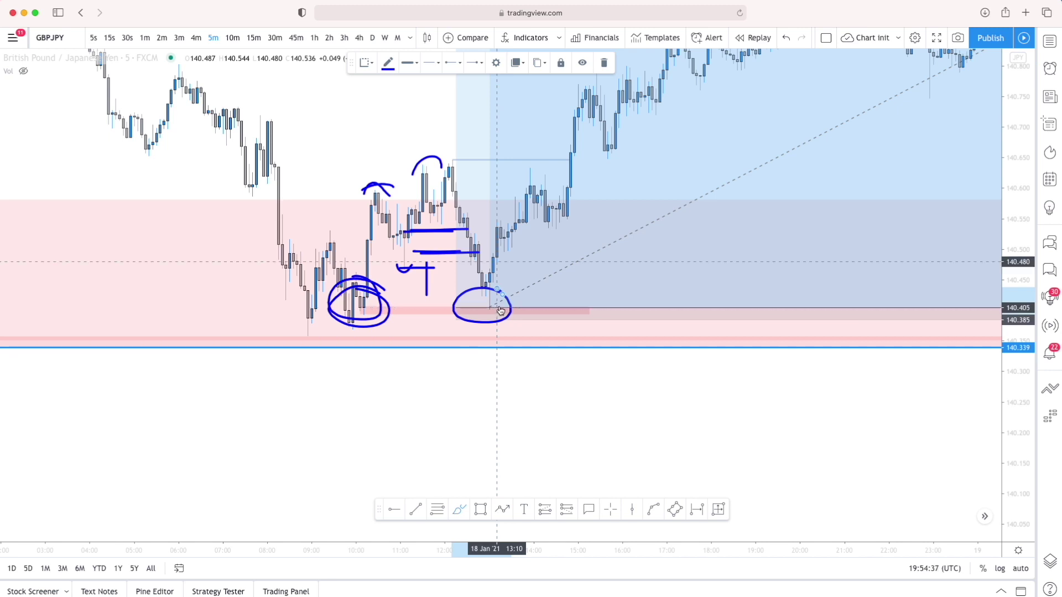
Undo the brushed level lines, downward stroke and circles, leaving only the arcs over the two highs
{"action": "key", "text": "super+z"}
{"action": "key", "text": "super+z"}
{"action": "key", "text": "super+z"}
{"action": "key", "text": "super+z"}
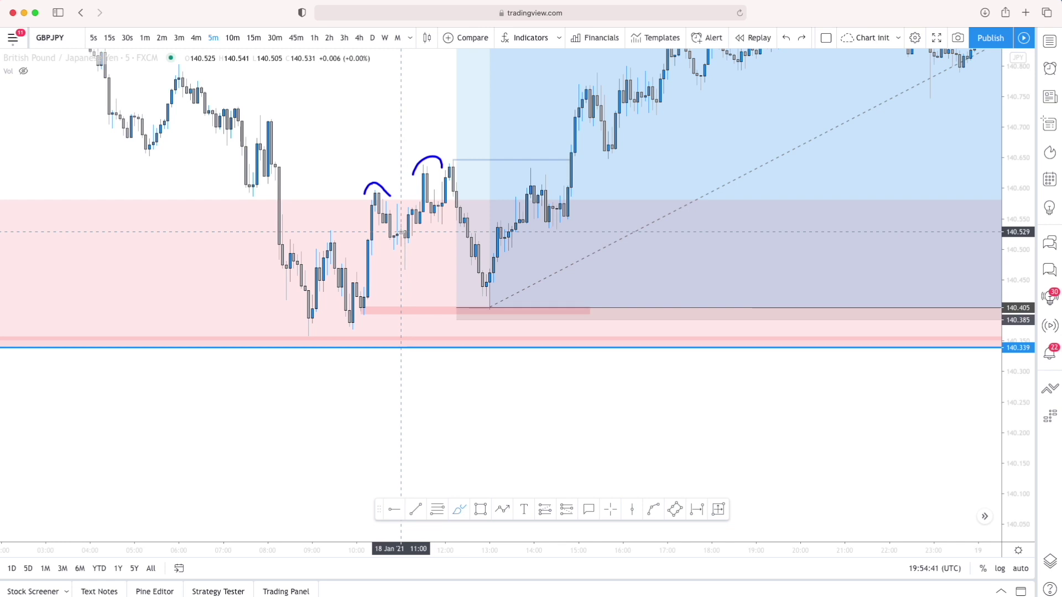
Brush three horizontal lines at about 140.53, 140.47 and 140.50 from the 11:00 pullback across to the later decline
{"action": "left_click_drag", "start_coordinate": [404, 232], "coordinate": [469, 233]}
{"action": "left_click_drag", "start_coordinate": [397, 265], "coordinate": [481, 267]}
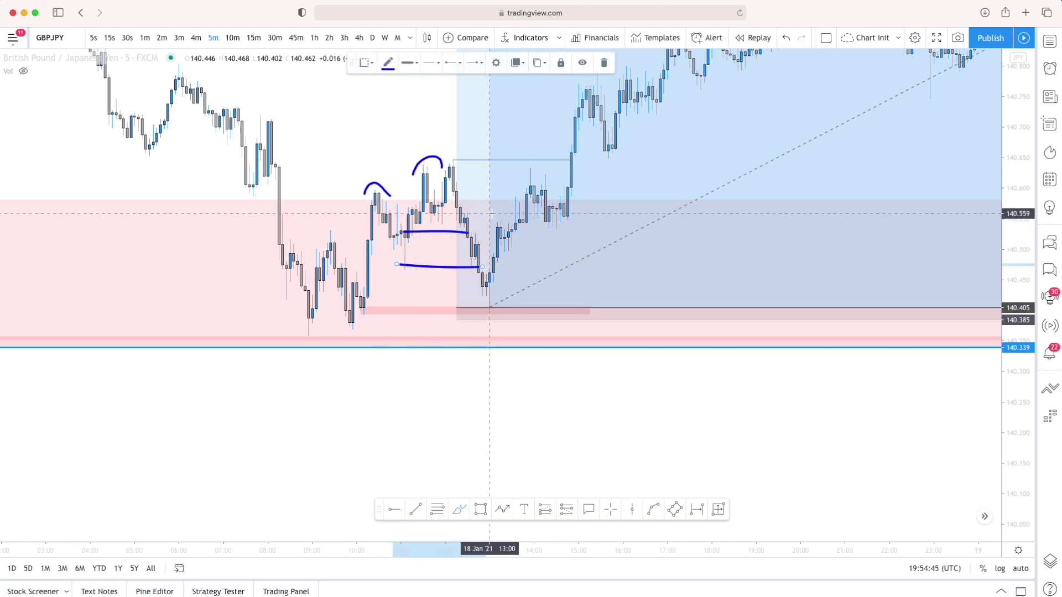
{"action": "left_click_drag", "start_coordinate": [389, 248], "coordinate": [475, 249]}
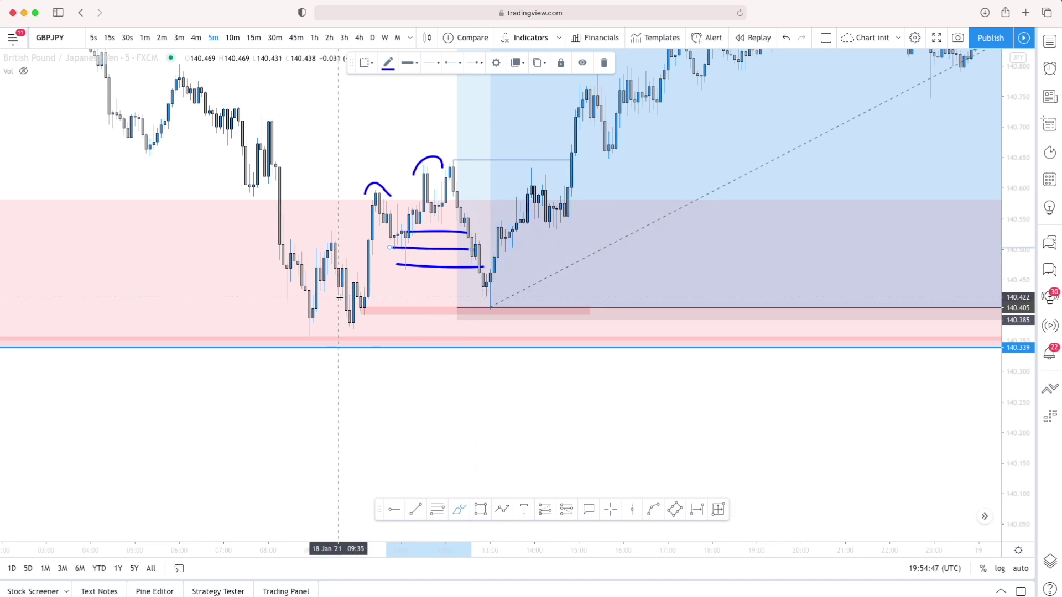
Brush a level line at about 140.42 from the rally's starting low to the later decline, and undo all four level lines
{"action": "left_click_drag", "start_coordinate": [343, 300], "coordinate": [483, 302]}
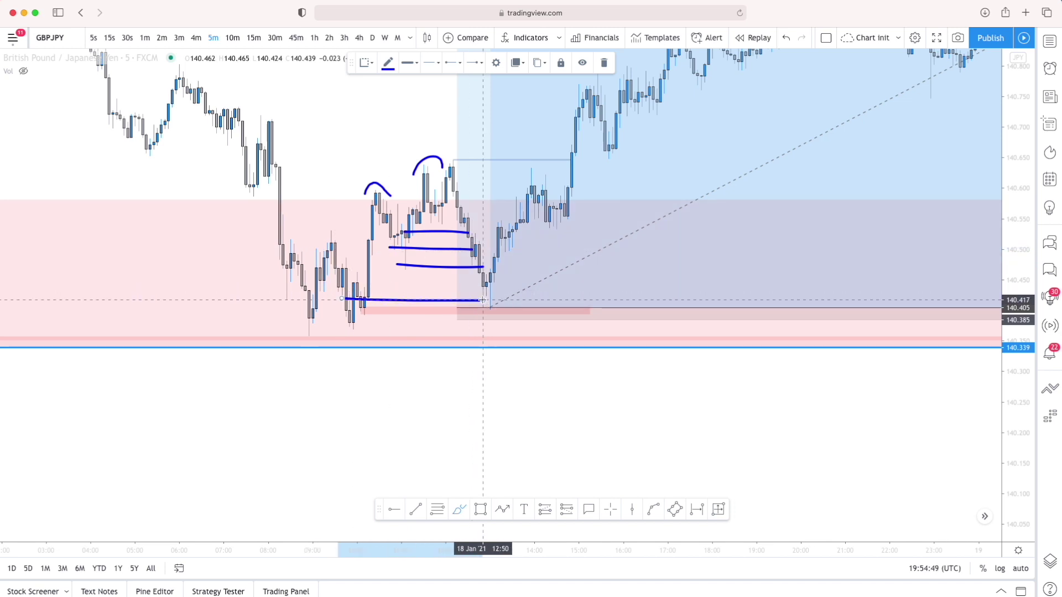
{"action": "key", "text": "super+z"}
{"action": "key", "text": "super+z"}
{"action": "key", "text": "super+z"}
{"action": "key", "text": "super+z"}
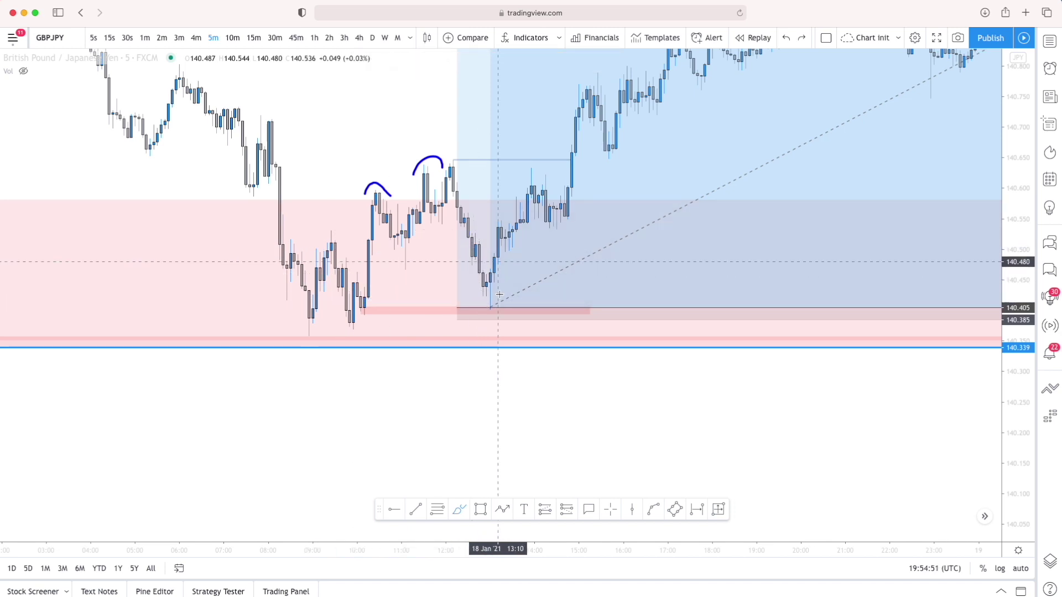
Circle the return low near 13:00 and brush range lines along that low at about 140.405 and across the high at about 140.65
{"action": "left_click_drag", "start_coordinate": [504, 293], "coordinate": [472, 277]}
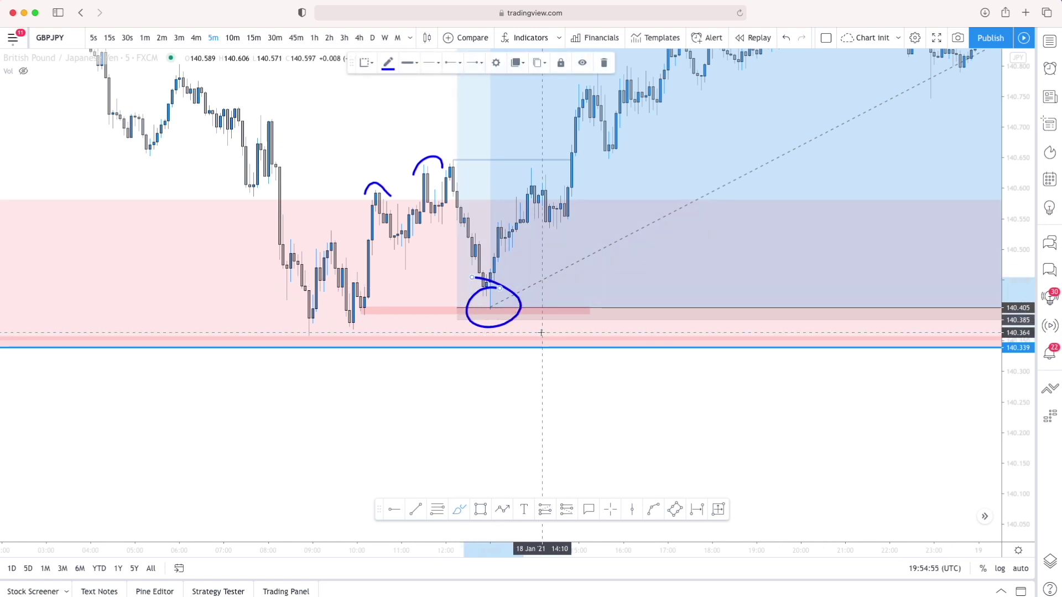
{"action": "scroll", "coordinate": [541, 332], "scroll_direction": "left", "scroll_amount": 3}
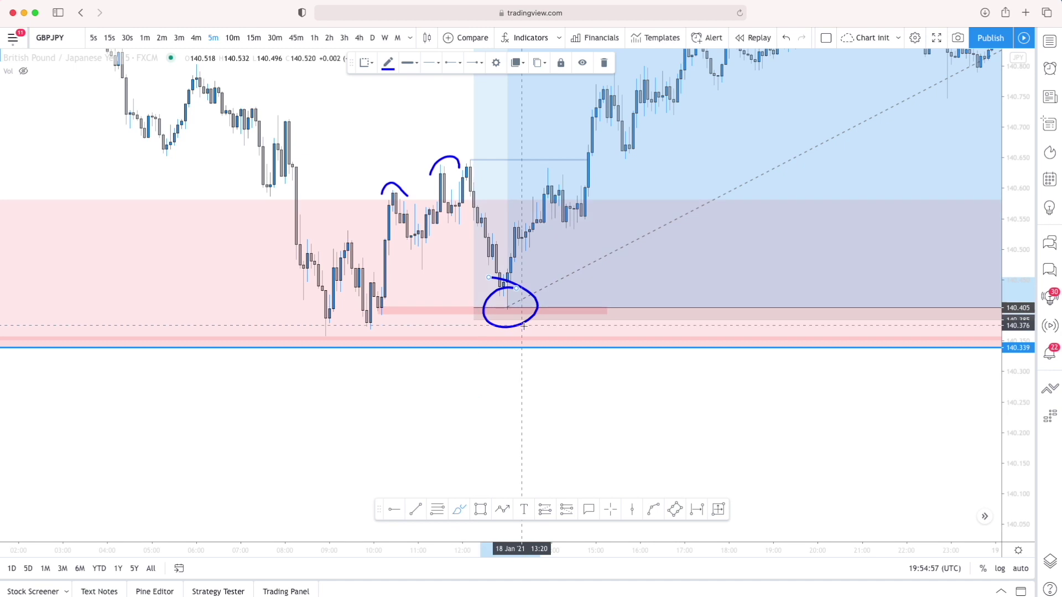
{"action": "left_click_drag", "start_coordinate": [655, 377], "coordinate": [419, 433]}
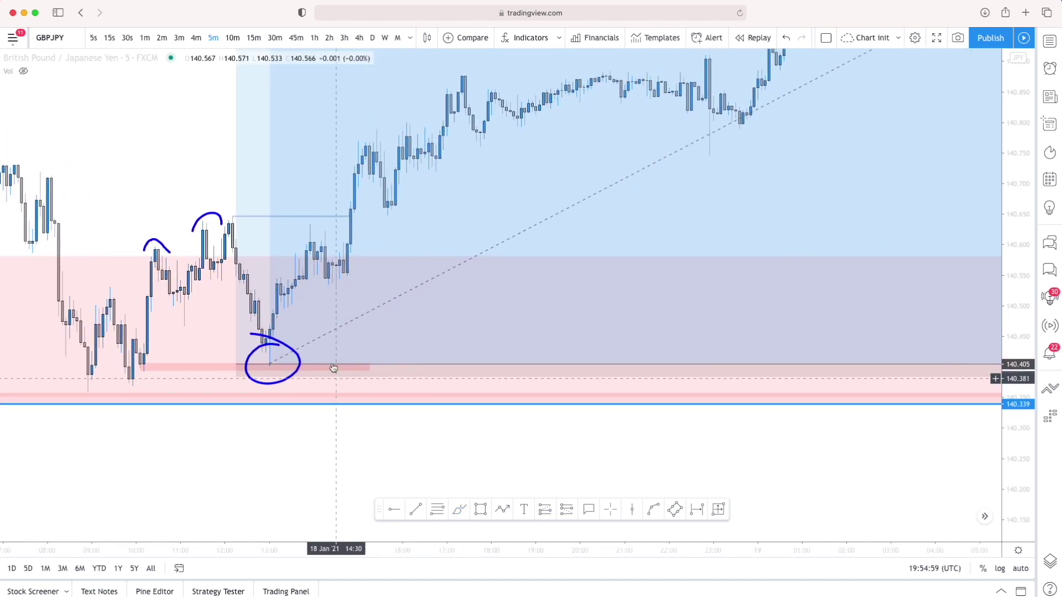
{"action": "scroll", "coordinate": [356, 446], "scroll_direction": "left", "scroll_amount": 3}
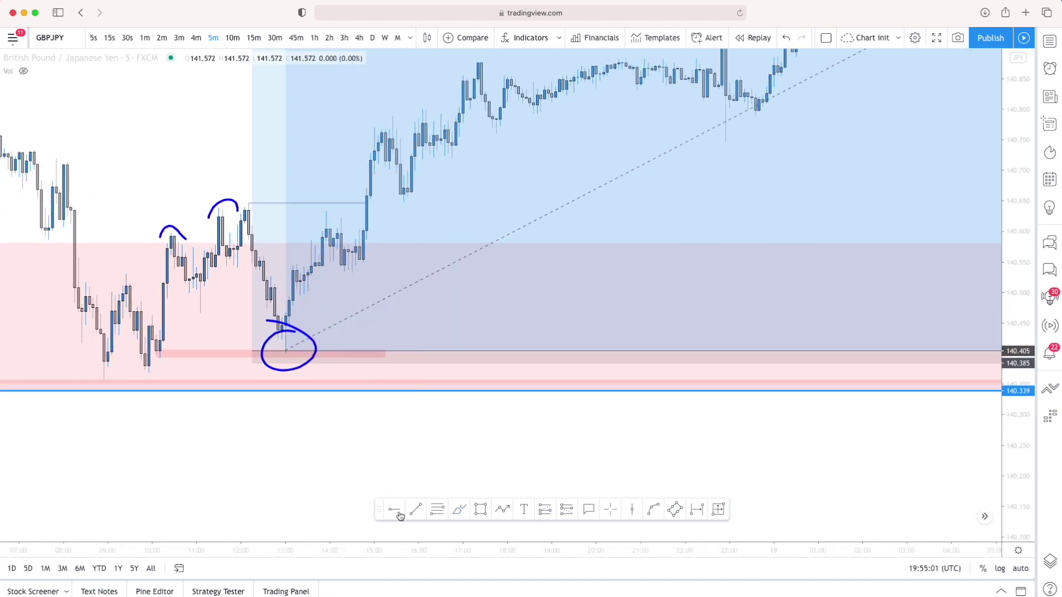
{"action": "left_click", "coordinate": [459, 510]}
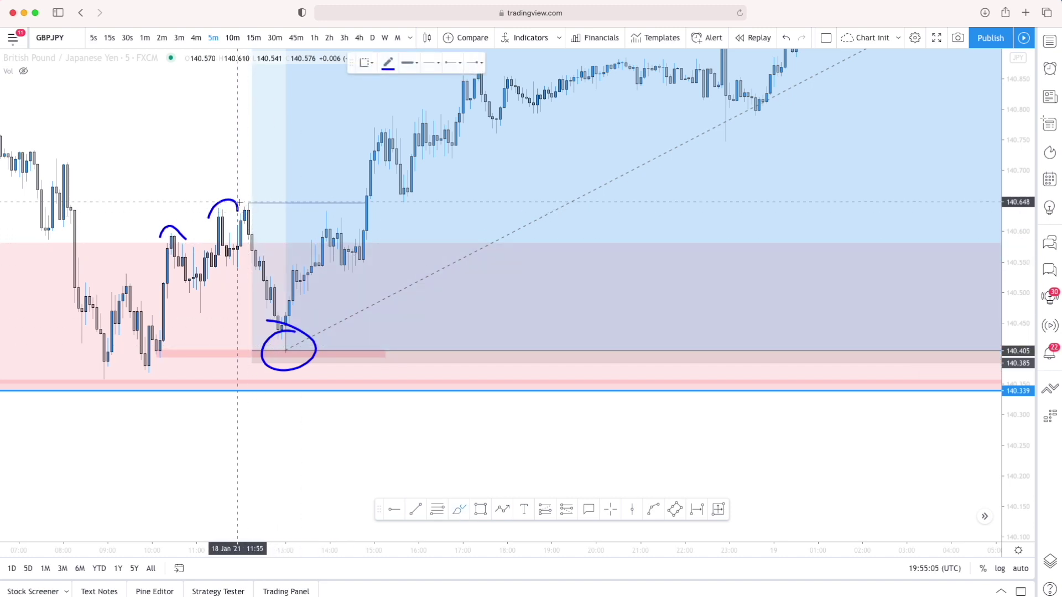
{"action": "left_click_drag", "start_coordinate": [244, 204], "coordinate": [298, 205]}
{"action": "left_click_drag", "start_coordinate": [263, 348], "coordinate": [374, 348]}
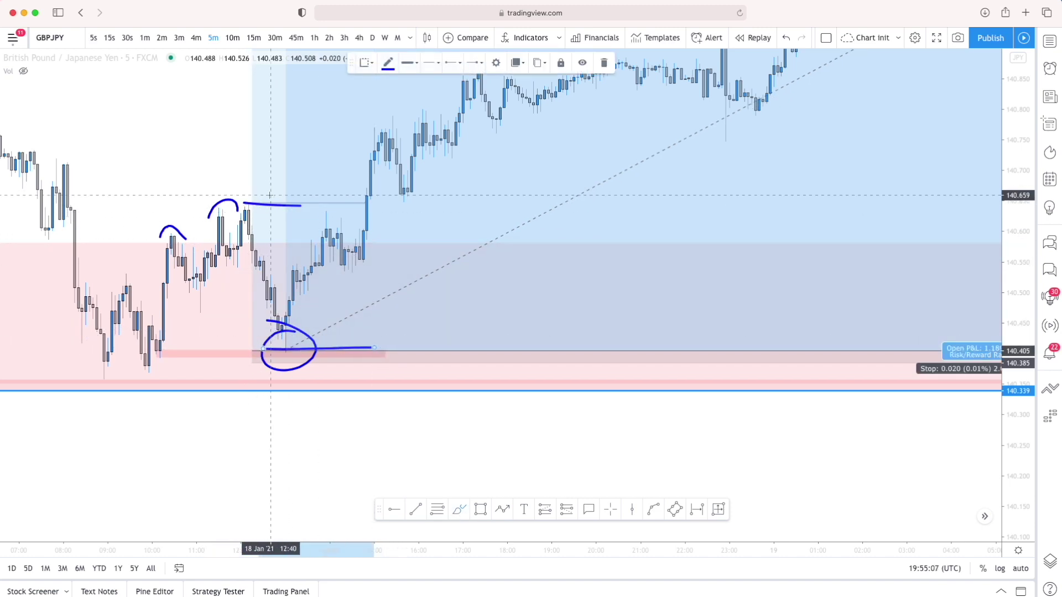
{"action": "left_click_drag", "start_coordinate": [249, 204], "coordinate": [401, 202]}
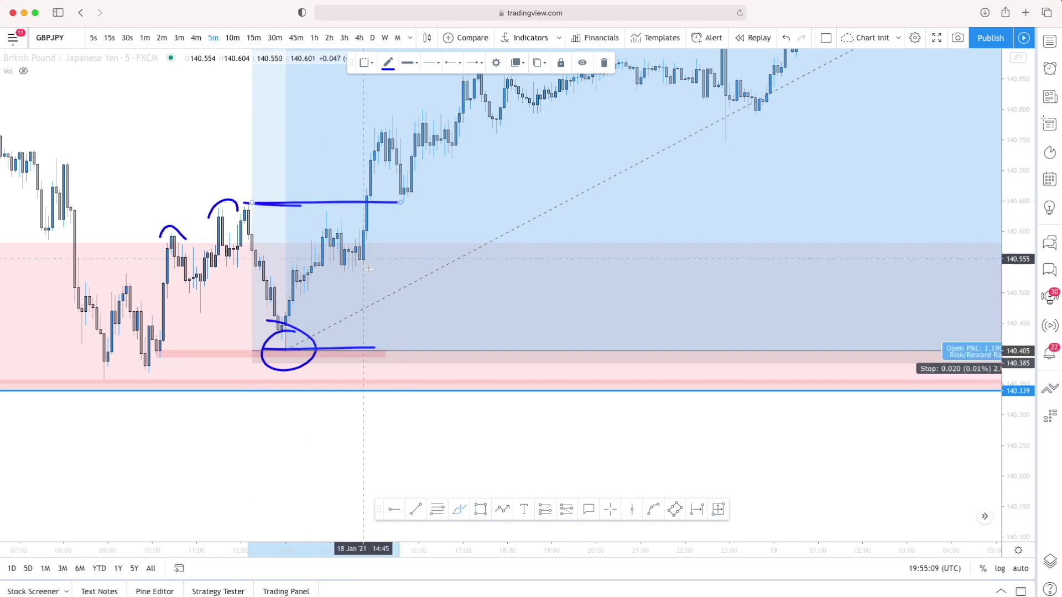
Brush horizontal lines beneath the 14:45 pullback low at about 140.55 and above the following high at about 140.79
{"action": "left_click_drag", "start_coordinate": [354, 265], "coordinate": [451, 262]}
{"action": "left_click_drag", "start_coordinate": [363, 114], "coordinate": [459, 112]}
{"action": "left_click", "coordinate": [467, 216]}
Brush lines along the 19 January consolidation's high and low at about 141.59 and 141.43, plus a curve dipping below and rising through the breakout
{"action": "left_click_drag", "start_coordinate": [380, 218], "coordinate": [323, 291]}
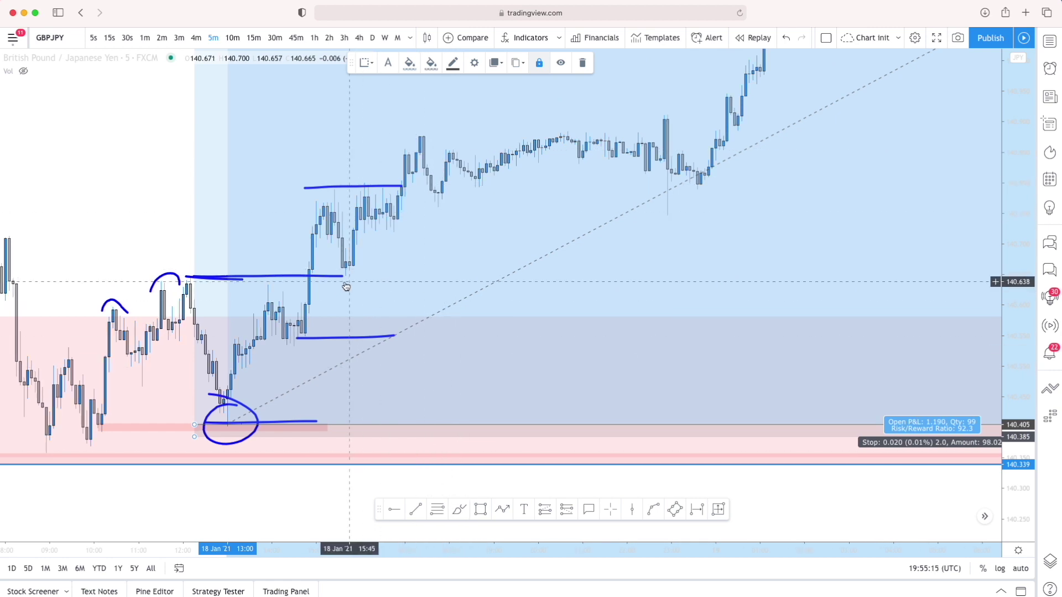
{"action": "left_click_drag", "start_coordinate": [343, 317], "coordinate": [549, 256]}
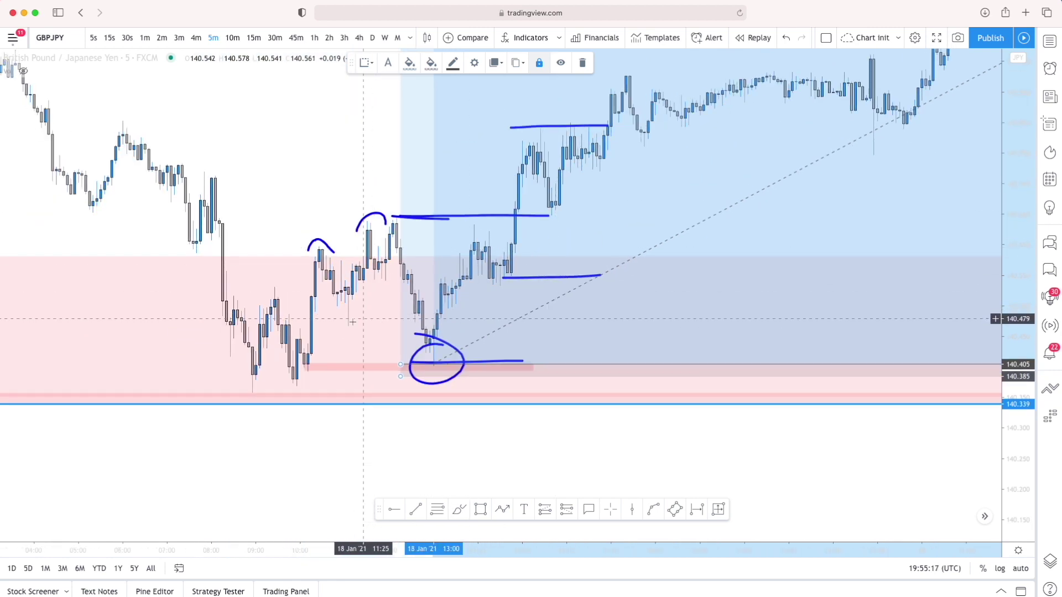
{"action": "left_click_drag", "start_coordinate": [363, 239], "coordinate": [189, 336]}
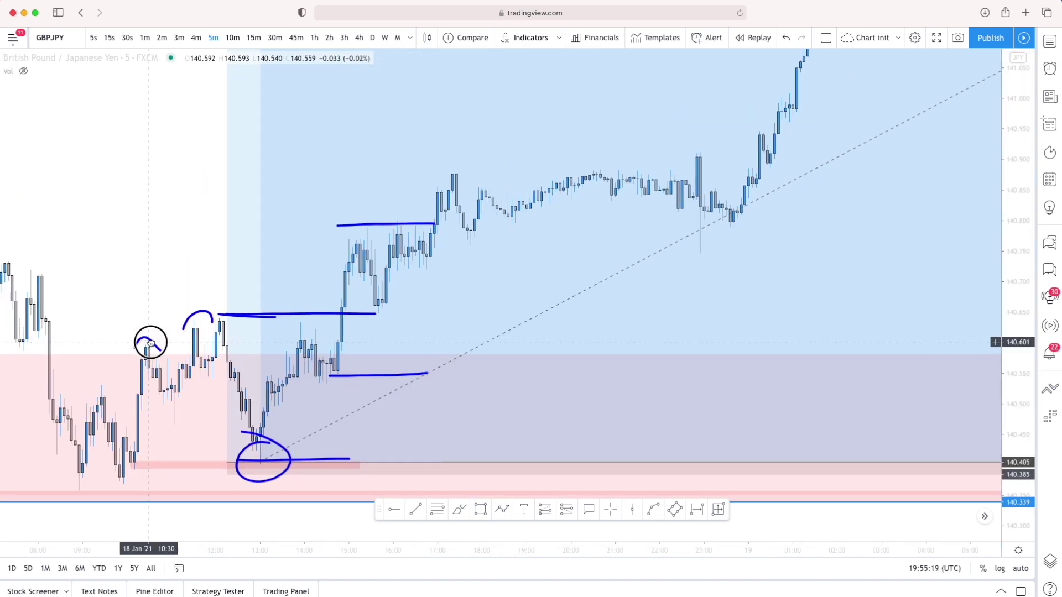
{"action": "left_click_drag", "start_coordinate": [208, 297], "coordinate": [111, 360]}
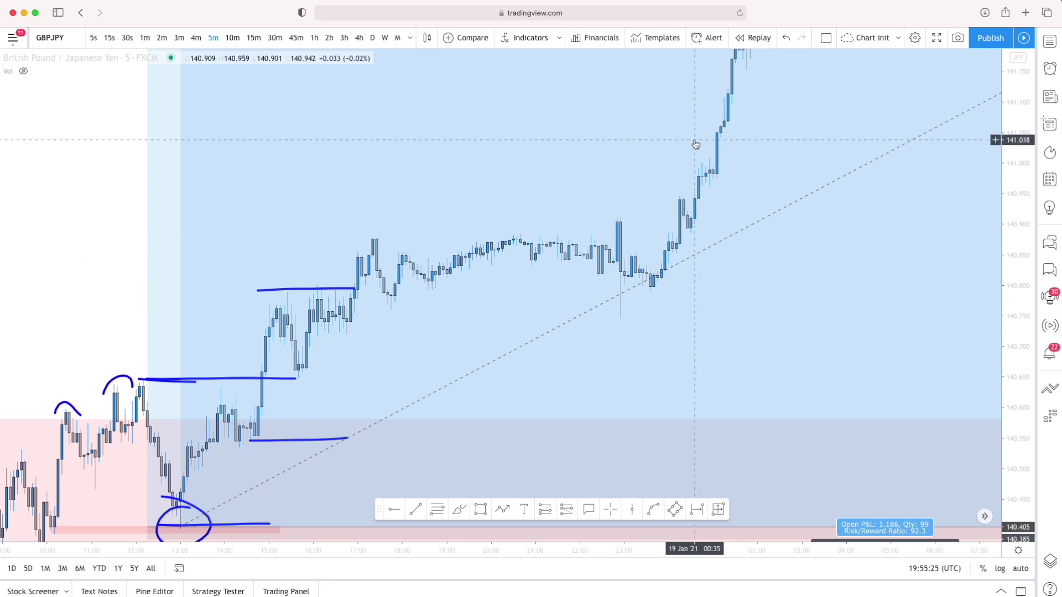
{"action": "left_click_drag", "start_coordinate": [631, 170], "coordinate": [396, 339]}
{"action": "left_click_drag", "start_coordinate": [492, 222], "coordinate": [436, 368]}
{"action": "left_click_drag", "start_coordinate": [636, 221], "coordinate": [302, 311]}
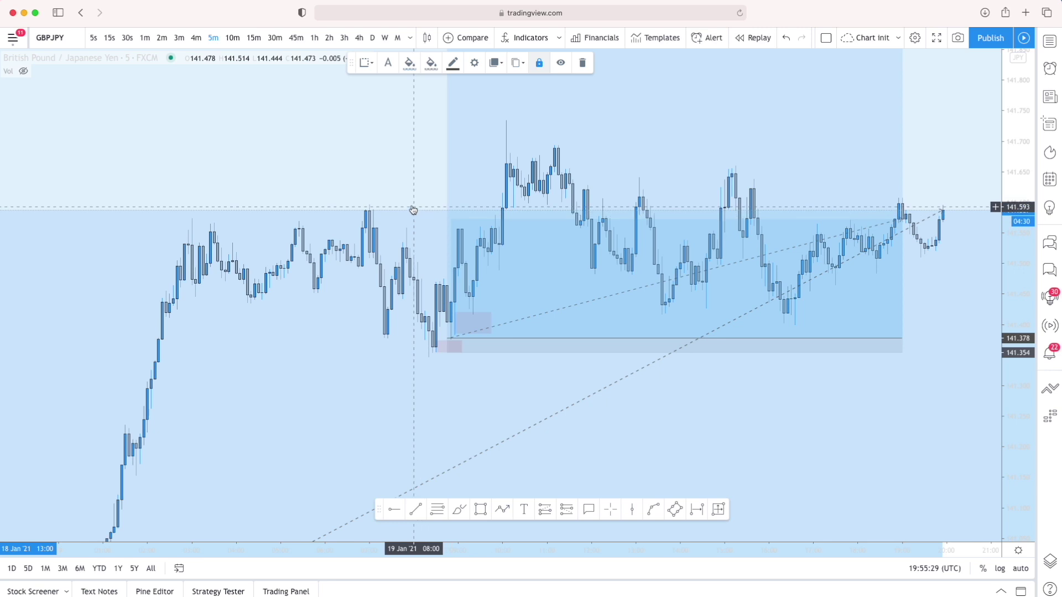
{"action": "left_click", "coordinate": [457, 509]}
{"action": "left_click_drag", "start_coordinate": [175, 211], "coordinate": [473, 204]}
{"action": "left_click_drag", "start_coordinate": [176, 308], "coordinate": [526, 308]}
{"action": "mouse_move", "coordinate": [398, 257]}
{"action": "left_mouse_down"}
{"action": "mouse_move", "coordinate": [424, 351]}
{"action": "mouse_move", "coordinate": [527, 134]}
{"action": "left_mouse_up"}
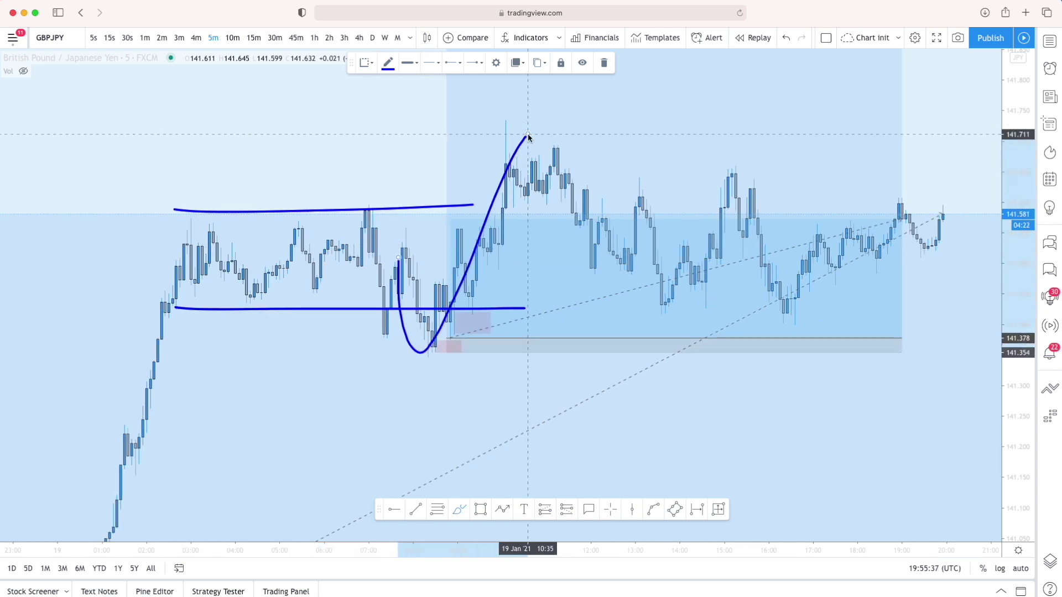
Brush an ellipse around the area just beneath the 19 January consolidation's lower line
{"action": "scroll", "coordinate": [527, 134], "scroll_direction": "down", "scroll_amount": 1}
{"action": "mouse_move", "coordinate": [375, 316]}
{"action": "left_mouse_down"}
{"action": "mouse_move", "coordinate": [351, 331]}
{"action": "mouse_move", "coordinate": [116, 299]}
{"action": "left_mouse_up"}
{"action": "mouse_move", "coordinate": [824, 393]}
{"action": "left_mouse_down"}
{"action": "mouse_move", "coordinate": [396, 408]}
{"action": "mouse_move", "coordinate": [649, 346]}
{"action": "mouse_move", "coordinate": [652, 334]}
{"action": "mouse_move", "coordinate": [561, 374]}
{"action": "left_mouse_up"}
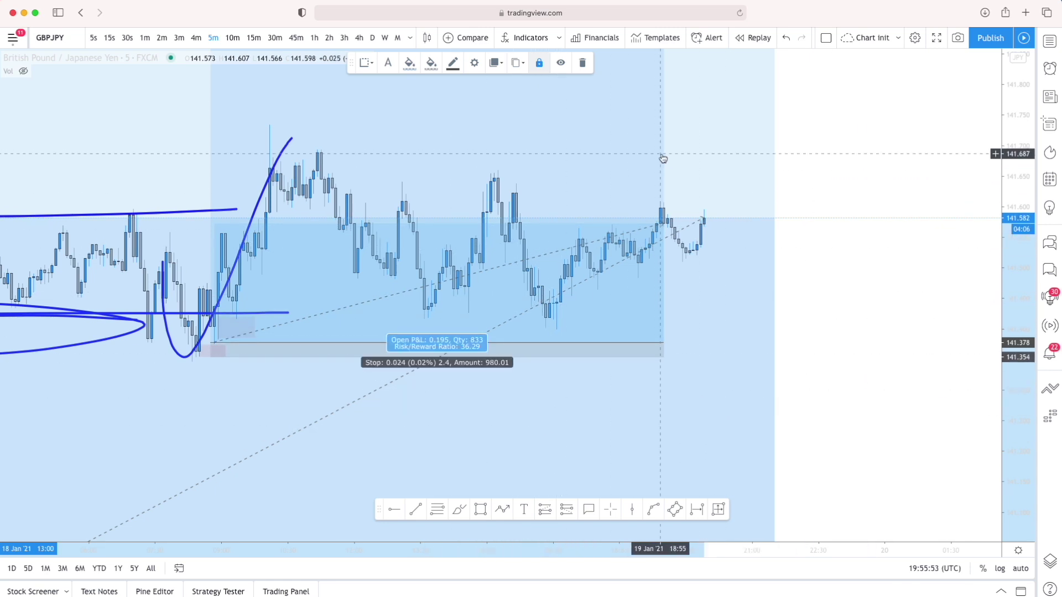
Examine the price action from the 19 January entry through to the latest candle relative to both long positions
{"action": "scroll", "coordinate": [662, 155], "scroll_direction": "left", "scroll_amount": 1}
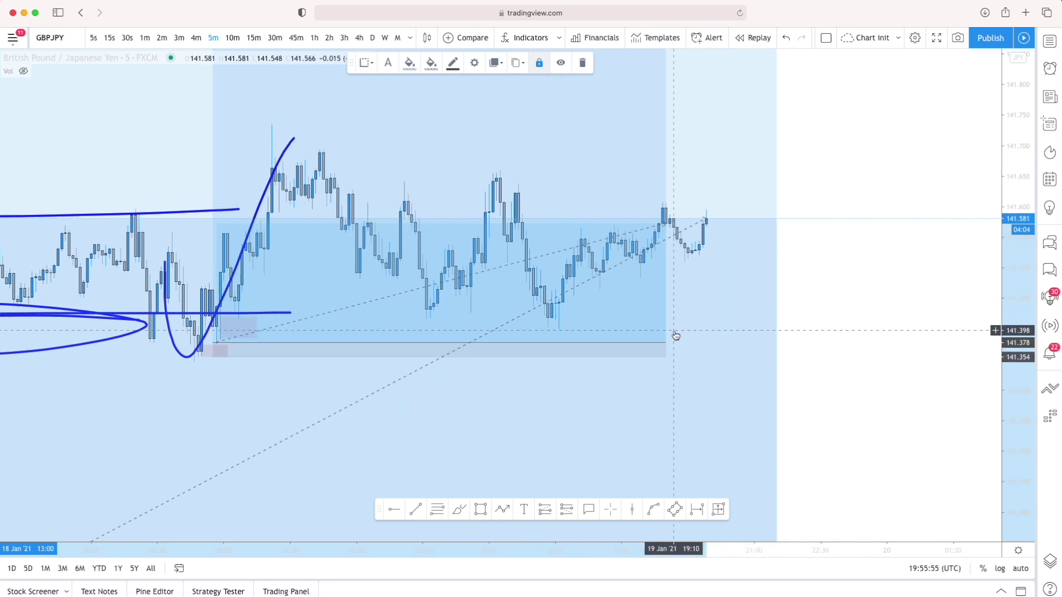
{"action": "scroll", "coordinate": [677, 334], "scroll_direction": "right", "scroll_amount": 5}
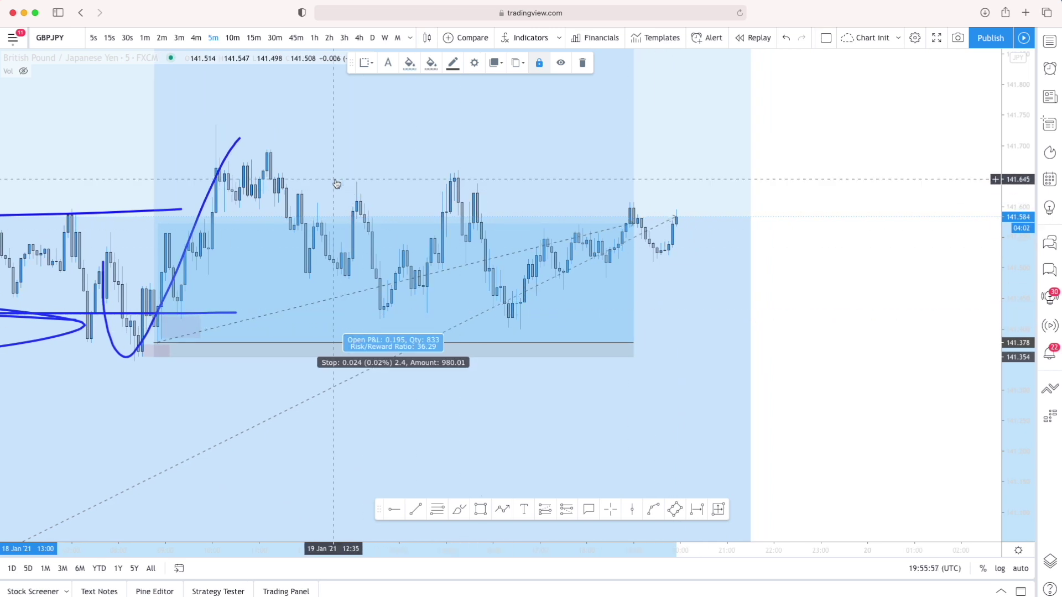
{"action": "left_click_drag", "start_coordinate": [414, 554], "coordinate": [695, 550]}
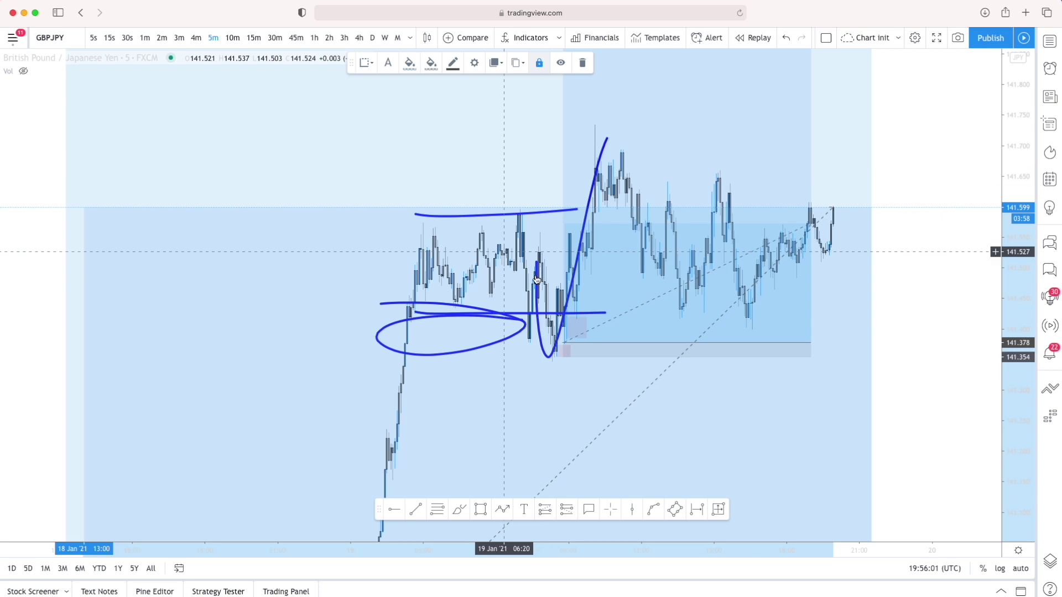
{"action": "left_click_drag", "start_coordinate": [1018, 197], "coordinate": [1020, 373]}
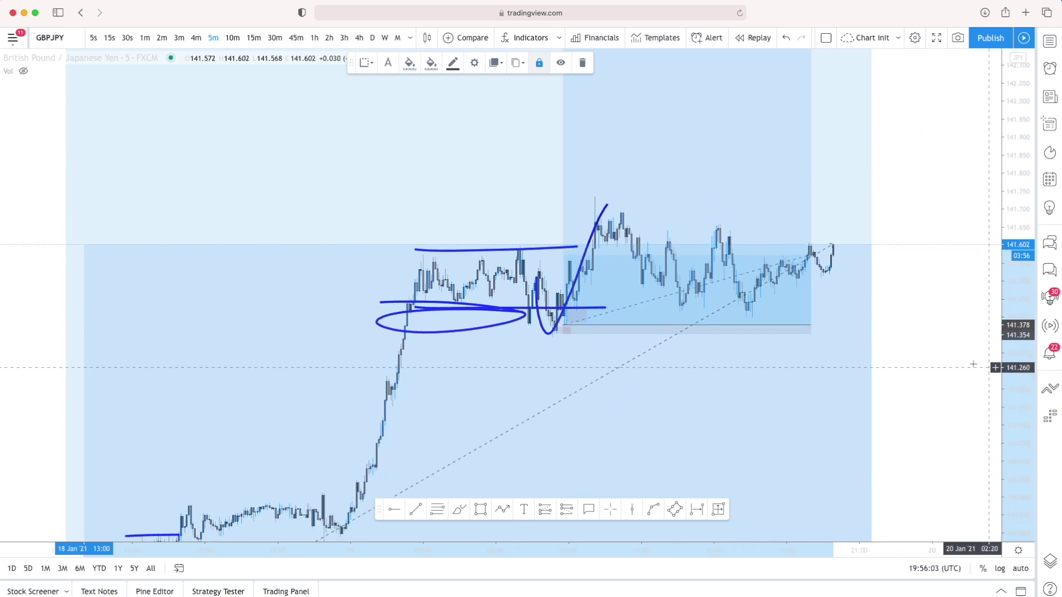
{"action": "left_click_drag", "start_coordinate": [937, 360], "coordinate": [670, 306]}
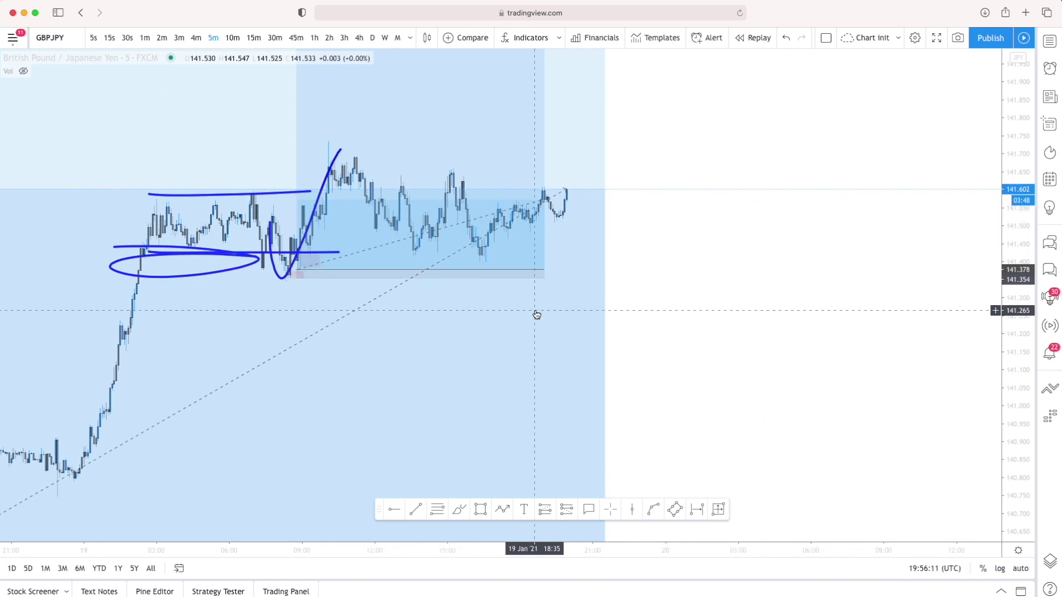
{"action": "left_click_drag", "start_coordinate": [741, 360], "coordinate": [863, 224]}
{"action": "left_click_drag", "start_coordinate": [1002, 197], "coordinate": [1002, 293]}
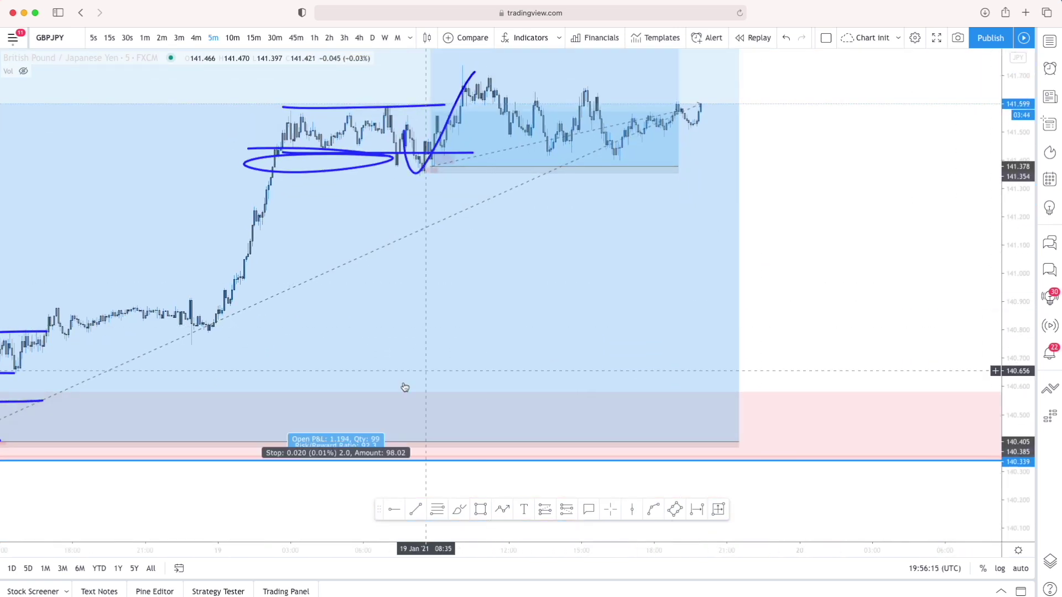
Review the annotated 18 January lows, highs and return low inside the demand zone
{"action": "left_click_drag", "start_coordinate": [117, 496], "coordinate": [434, 386]}
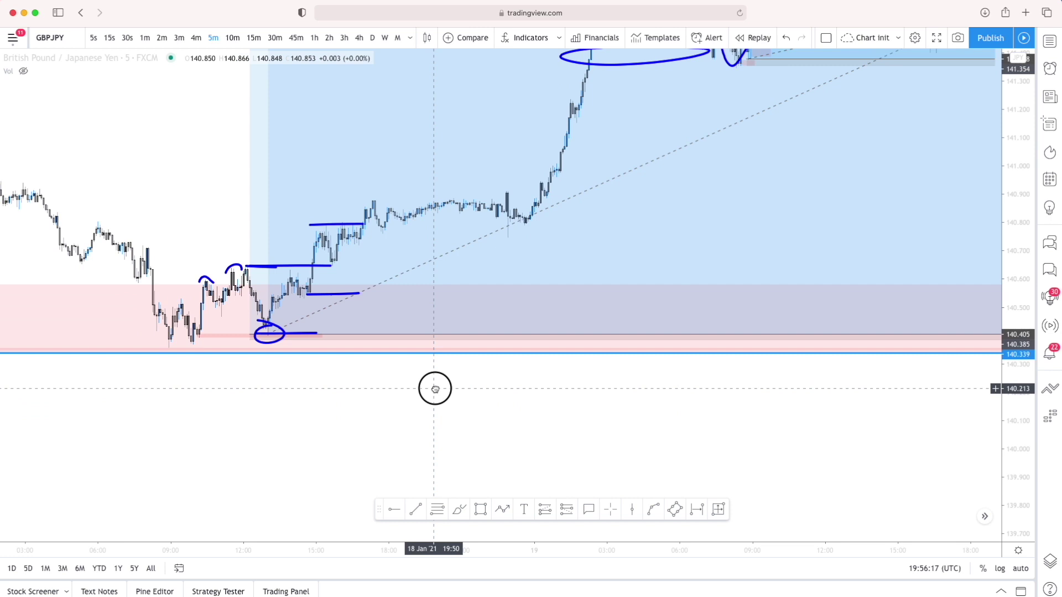
{"action": "left_click_drag", "start_coordinate": [1021, 463], "coordinate": [1015, 301]}
{"action": "left_click_drag", "start_coordinate": [342, 476], "coordinate": [574, 471]}
{"action": "left_click_drag", "start_coordinate": [622, 547], "coordinate": [338, 526]}
{"action": "left_click_drag", "start_coordinate": [278, 485], "coordinate": [665, 489]}
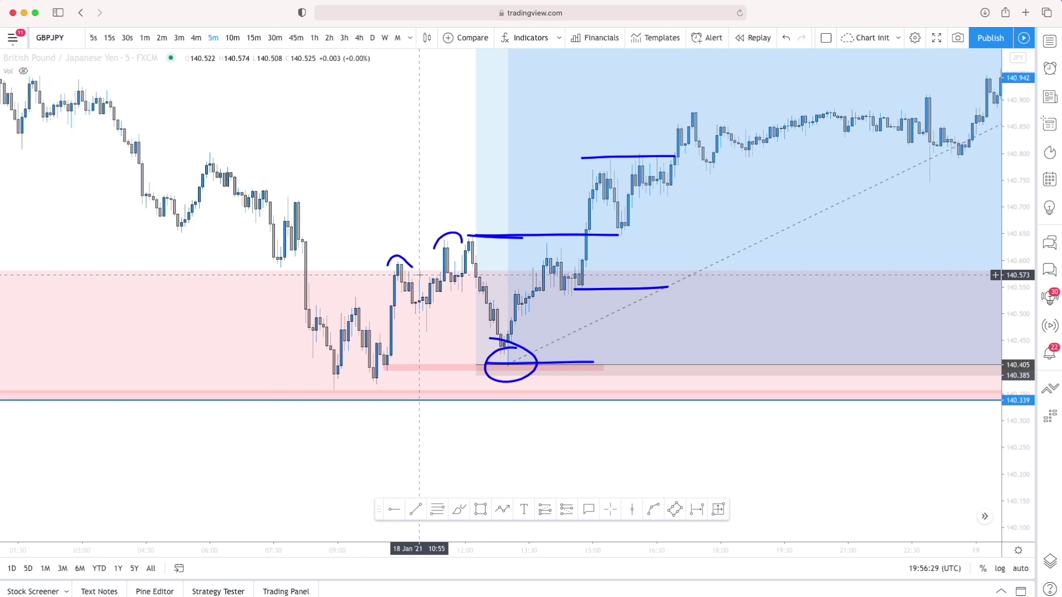
{"action": "left_click_drag", "start_coordinate": [514, 437], "coordinate": [423, 433]}
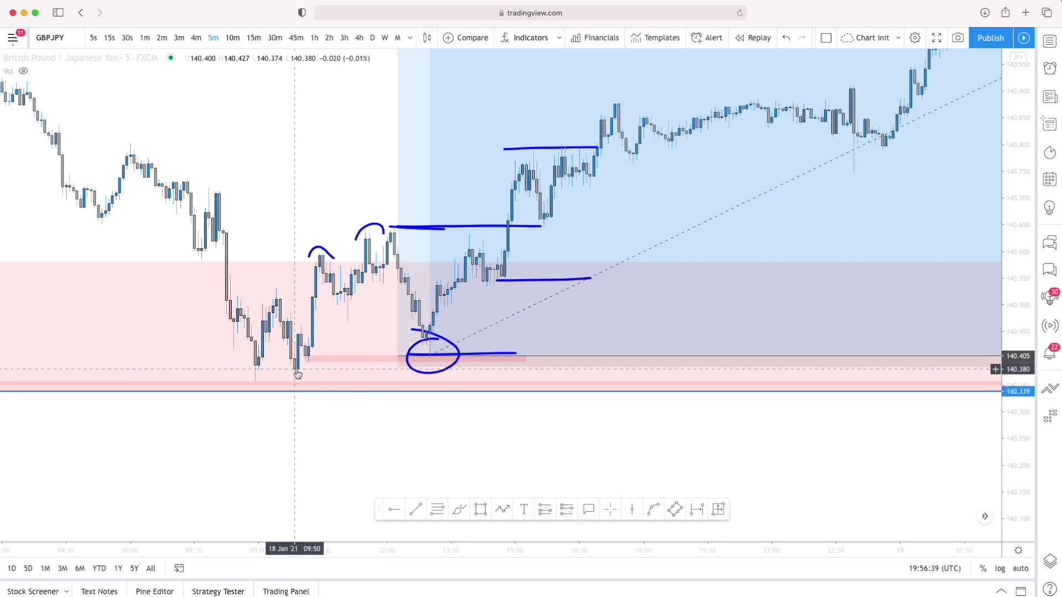
{"action": "left_click", "coordinate": [302, 358]}
{"action": "left_click", "coordinate": [306, 354]}
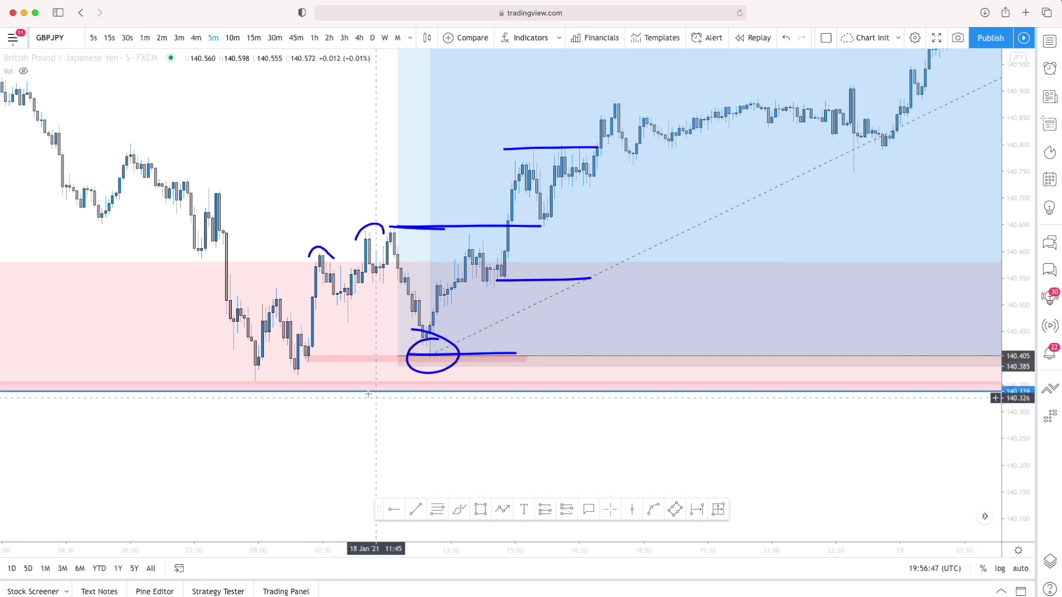
{"action": "left_click_drag", "start_coordinate": [199, 215], "coordinate": [254, 197]}
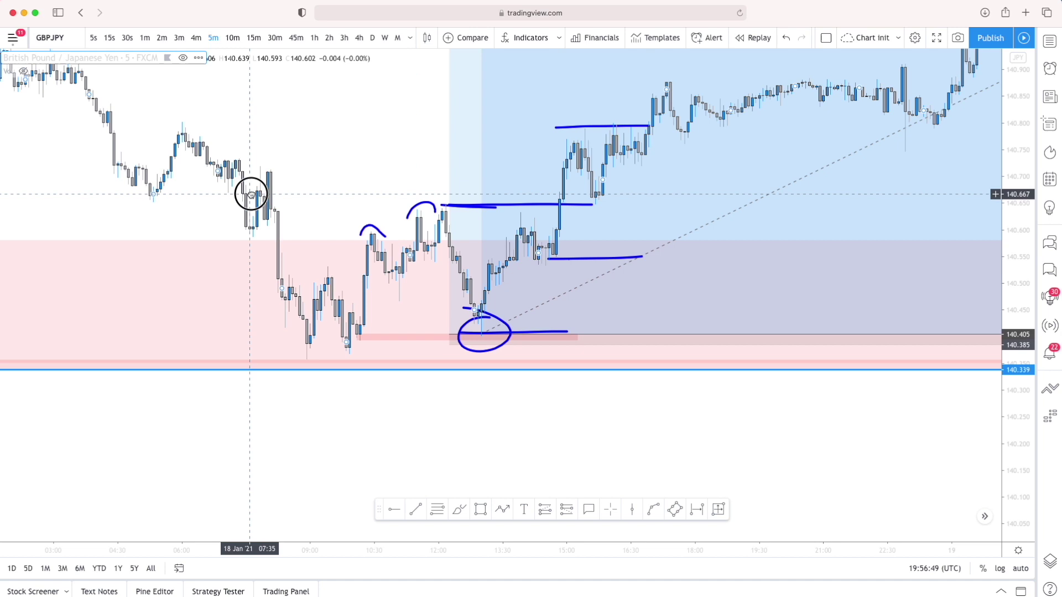
{"action": "left_click_drag", "start_coordinate": [429, 412], "coordinate": [469, 382]}
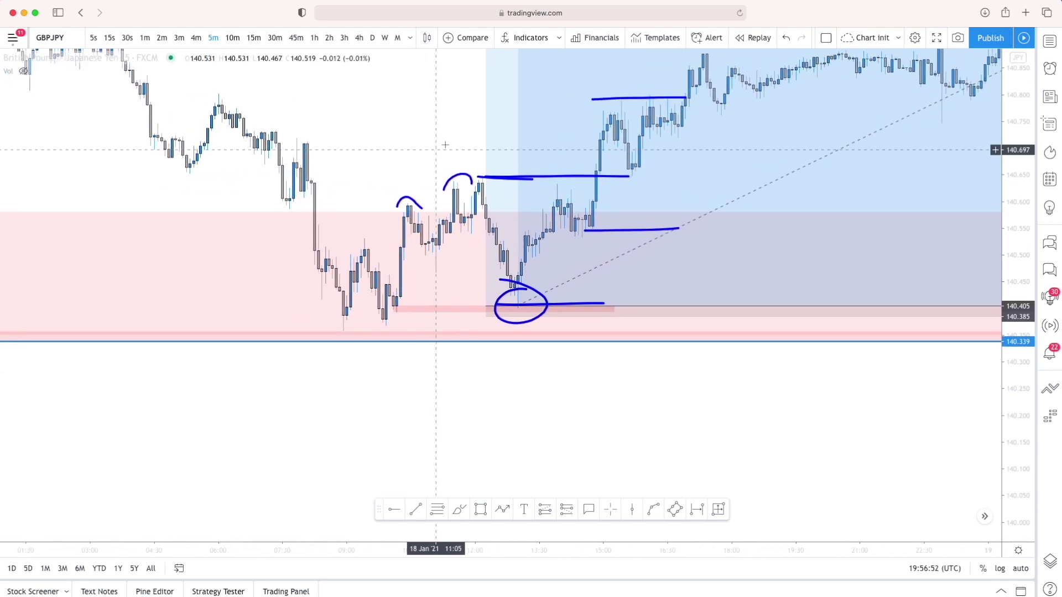
Open the watchlist and switch the chart to GBPUSD on the 4-hour timeframe
{"action": "left_click", "coordinate": [1051, 44]}
{"action": "left_click", "coordinate": [929, 101]}
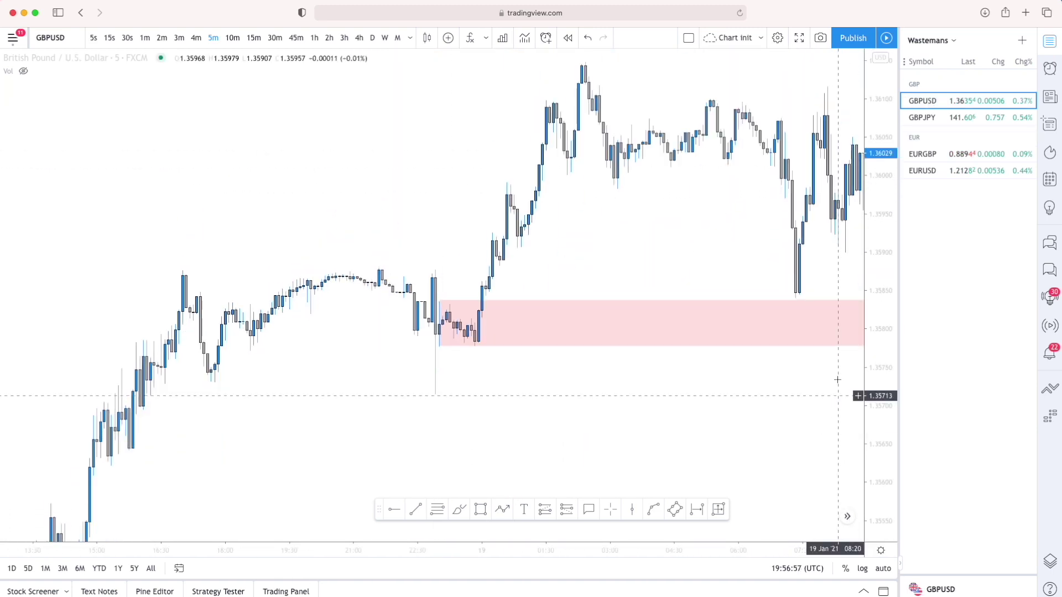
{"action": "left_click_drag", "start_coordinate": [651, 304], "coordinate": [421, 315]}
{"action": "left_click", "coordinate": [360, 39]}
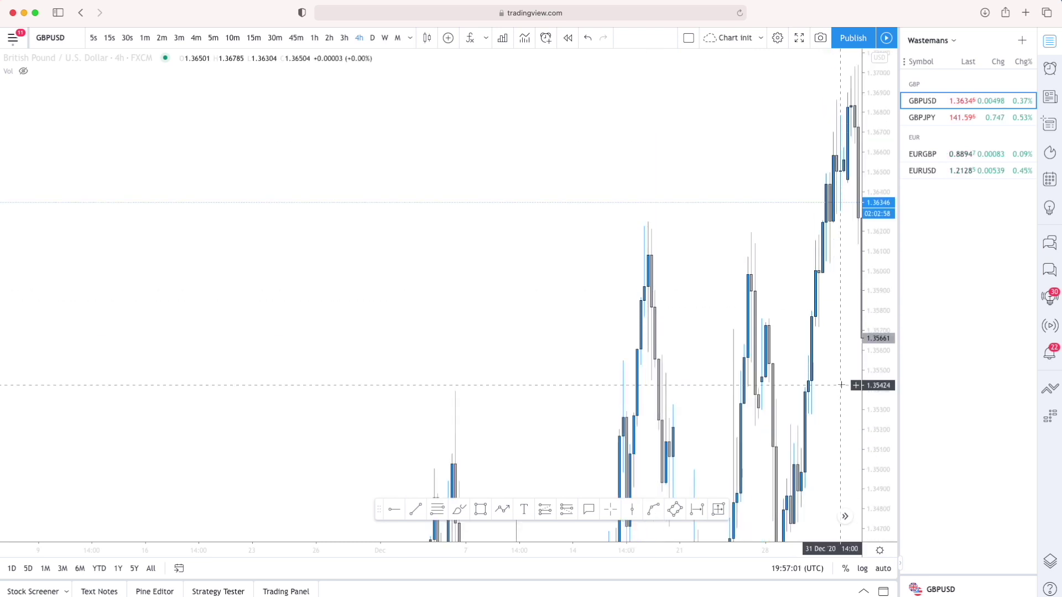
Brush horizontal lines at the 22 December low at about 1.3300 and across the following rally high at about 1.3621
{"action": "left_click_drag", "start_coordinate": [865, 334], "coordinate": [869, 539]}
{"action": "left_click_drag", "start_coordinate": [720, 377], "coordinate": [207, 370]}
{"action": "left_click_drag", "start_coordinate": [439, 372], "coordinate": [440, 379]}
{"action": "left_click_drag", "start_coordinate": [873, 455], "coordinate": [863, 422]}
{"action": "left_click_drag", "start_coordinate": [545, 425], "coordinate": [611, 407]}
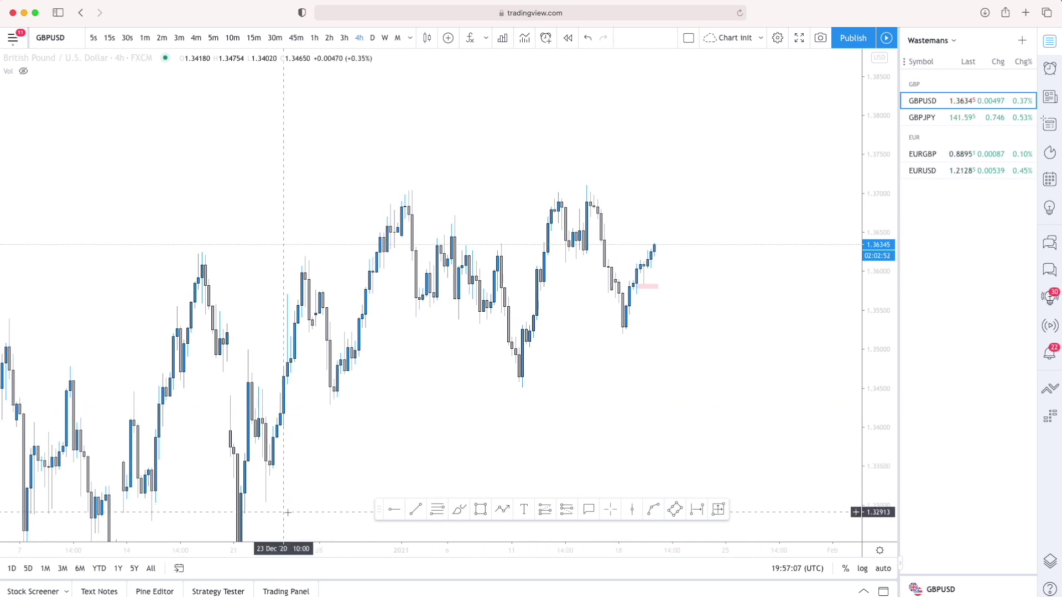
{"action": "mouse_move", "coordinate": [261, 503]}
{"action": "left_mouse_down"}
{"action": "mouse_move", "coordinate": [302, 504]}
{"action": "mouse_move", "coordinate": [293, 493]}
{"action": "left_mouse_up"}
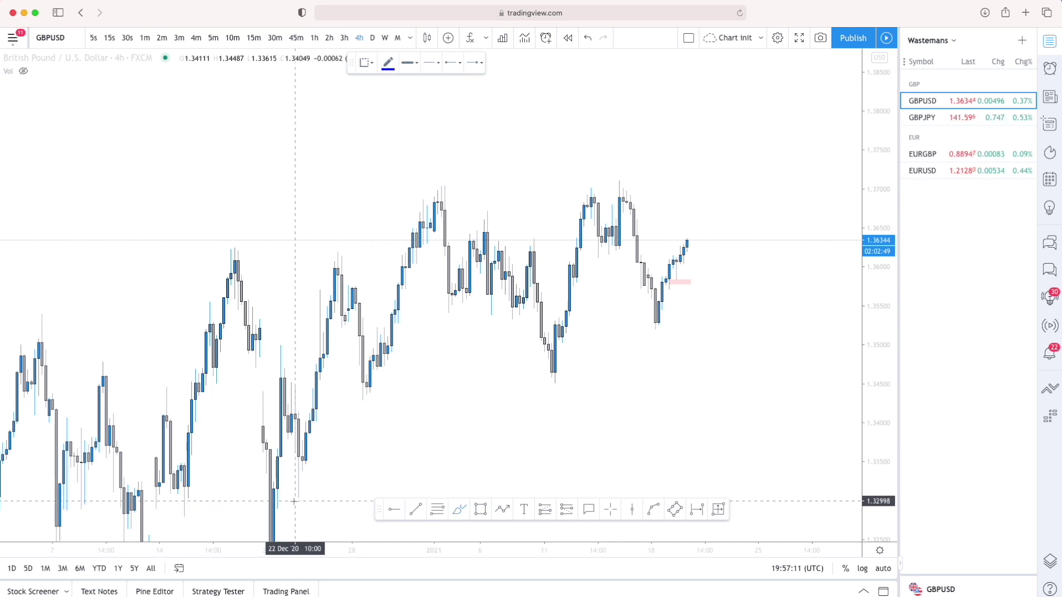
{"action": "left_click_drag", "start_coordinate": [295, 501], "coordinate": [346, 499]}
{"action": "left_click_drag", "start_coordinate": [328, 250], "coordinate": [381, 251]}
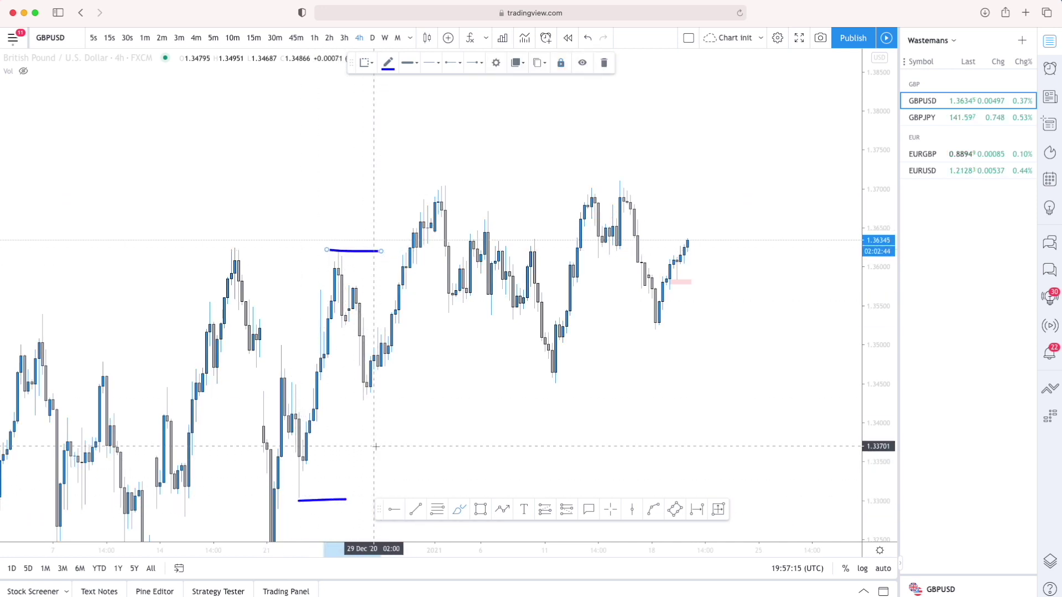
Brush two horizontal lines at about 1.3375 and 1.3340 around the candles where the late-December rally starts
{"action": "scroll", "coordinate": [373, 444], "scroll_direction": "right", "scroll_amount": 1}
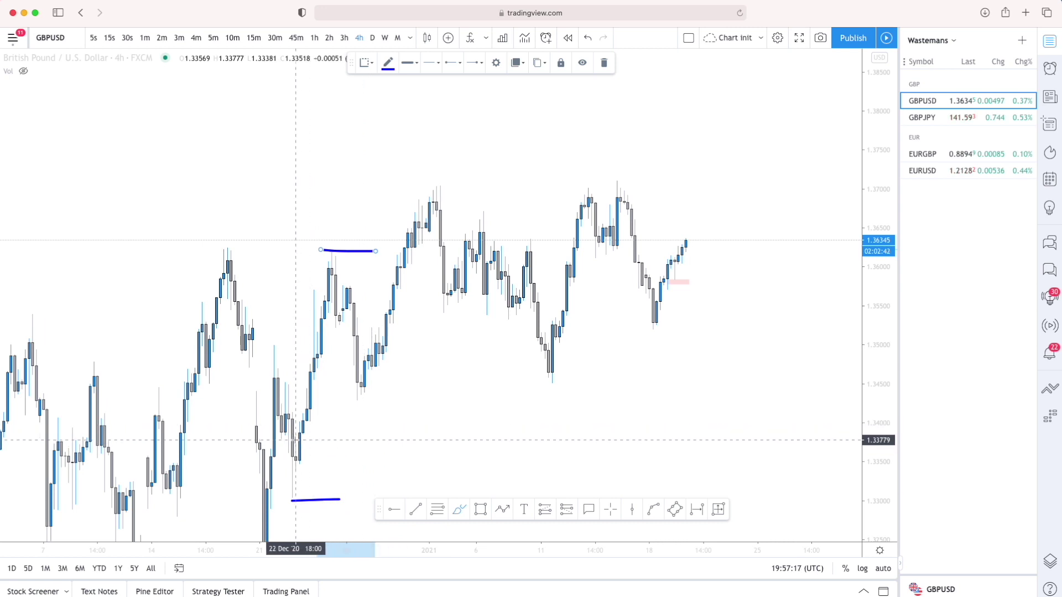
{"action": "left_click_drag", "start_coordinate": [321, 442], "coordinate": [368, 443]}
{"action": "left_click_drag", "start_coordinate": [292, 469], "coordinate": [368, 469]}
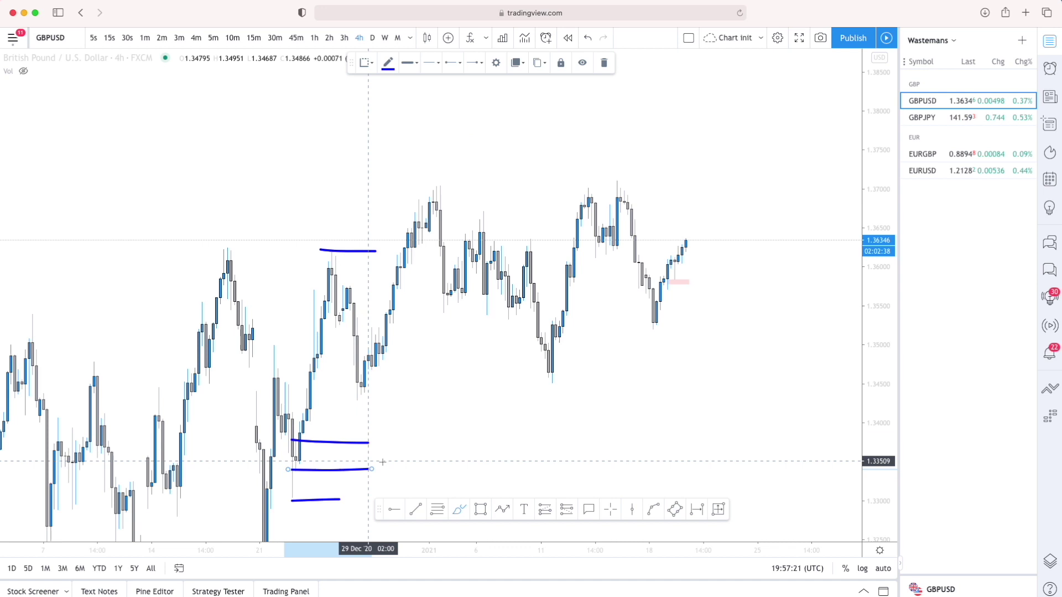
Brush horizontal lines above the early-January high at about 1.3708 and beneath the late-December and 11 January lows at about 1.3433
{"action": "scroll", "coordinate": [411, 444], "scroll_direction": "left", "scroll_amount": 5}
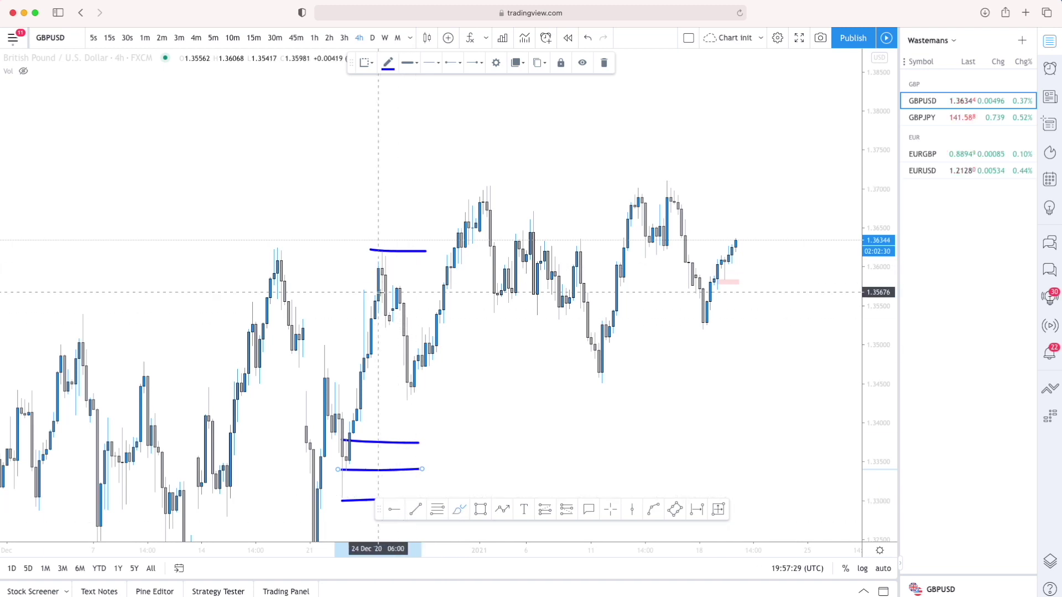
{"action": "left_click_drag", "start_coordinate": [471, 184], "coordinate": [578, 182]}
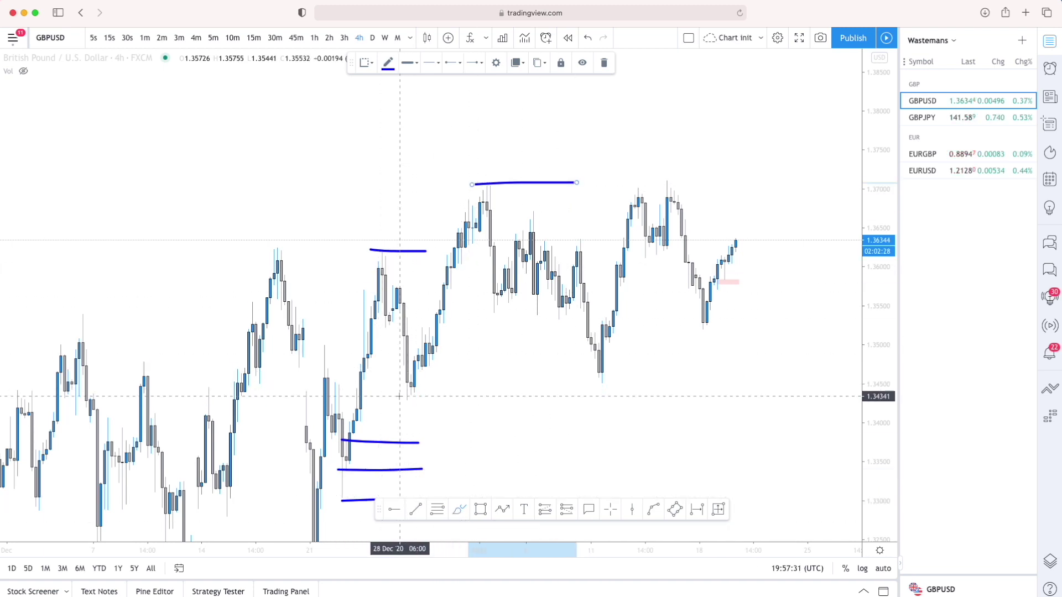
{"action": "left_click_drag", "start_coordinate": [399, 399], "coordinate": [598, 393]}
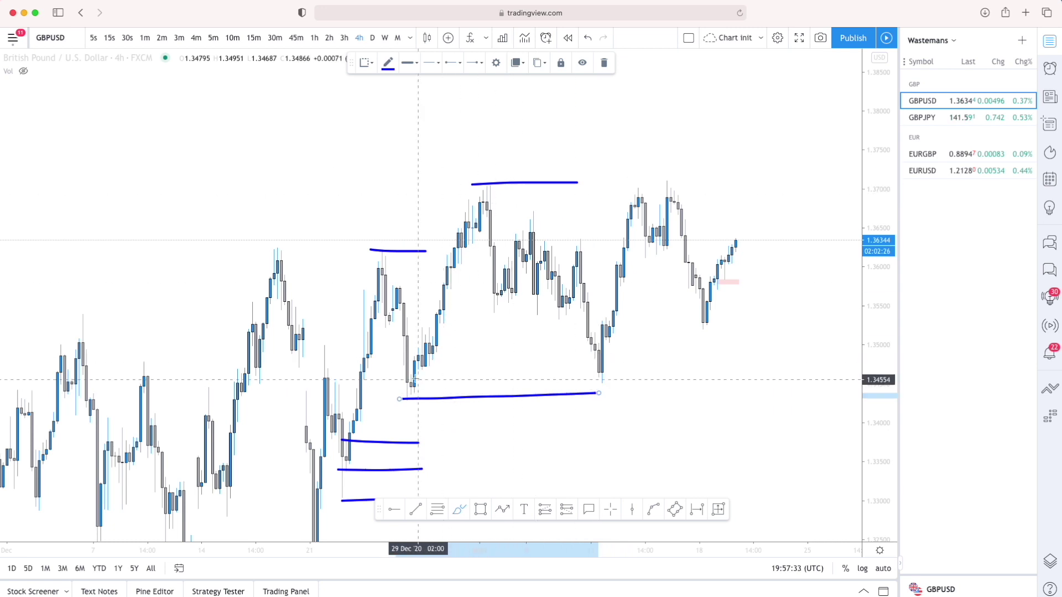
Brush a rising diagonal stroke through the 22 December demand zone and circle the candles between its two lines
{"action": "left_click_drag", "start_coordinate": [319, 463], "coordinate": [404, 424]}
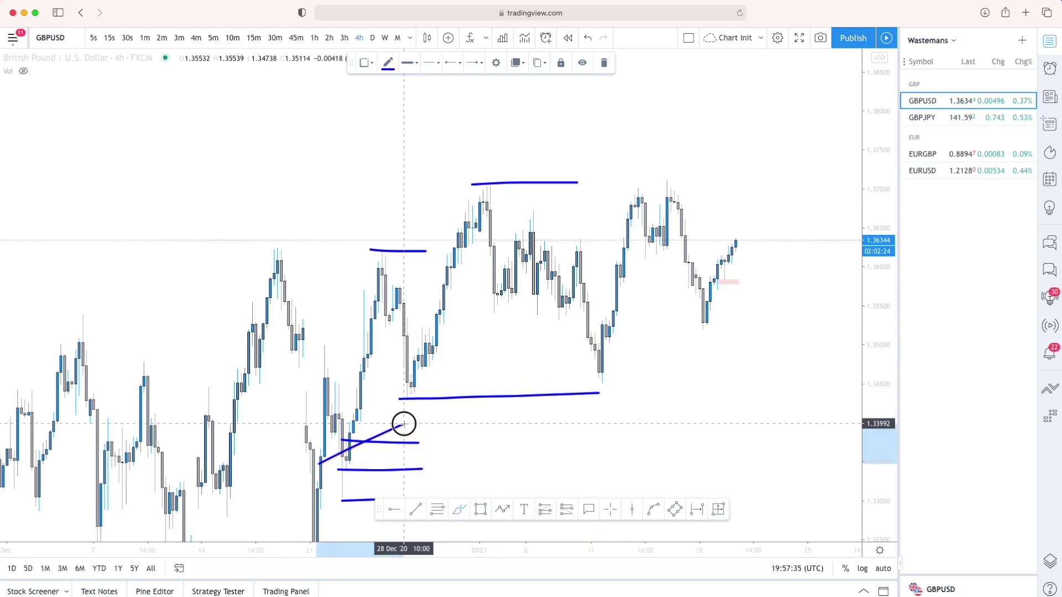
{"action": "mouse_move", "coordinate": [371, 440]}
{"action": "left_mouse_down"}
{"action": "mouse_move", "coordinate": [386, 472]}
{"action": "mouse_move", "coordinate": [334, 433]}
{"action": "left_mouse_up"}
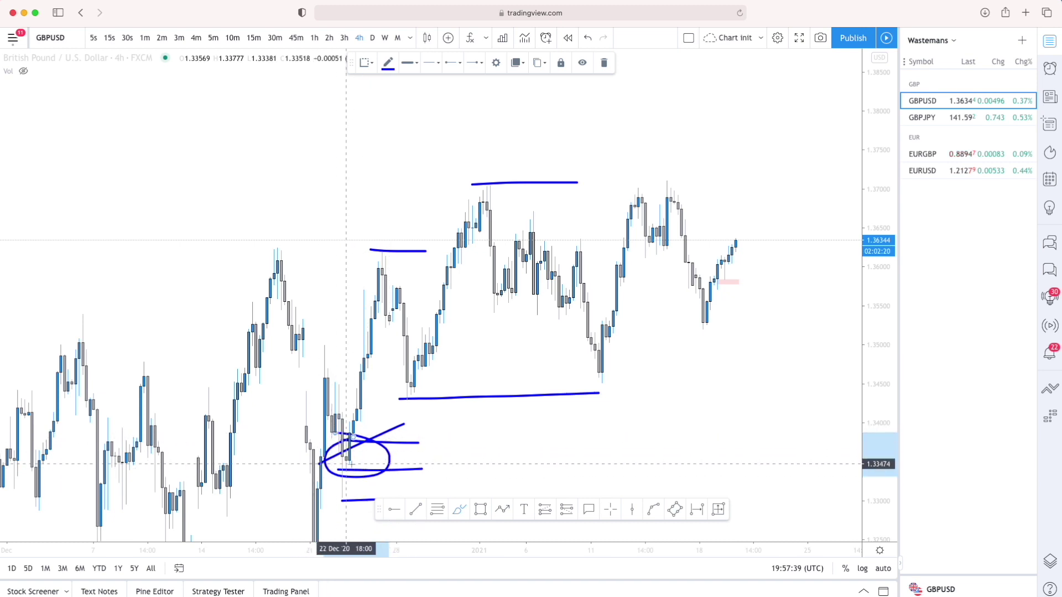
{"action": "left_click_drag", "start_coordinate": [552, 443], "coordinate": [452, 402]}
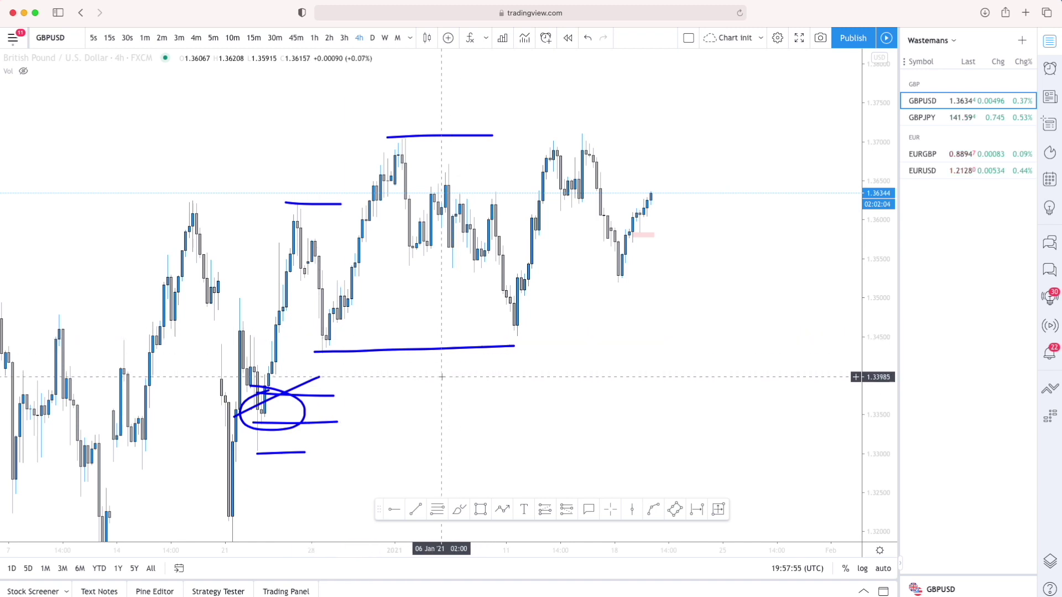
{"action": "left_click_drag", "start_coordinate": [319, 330], "coordinate": [296, 335]}
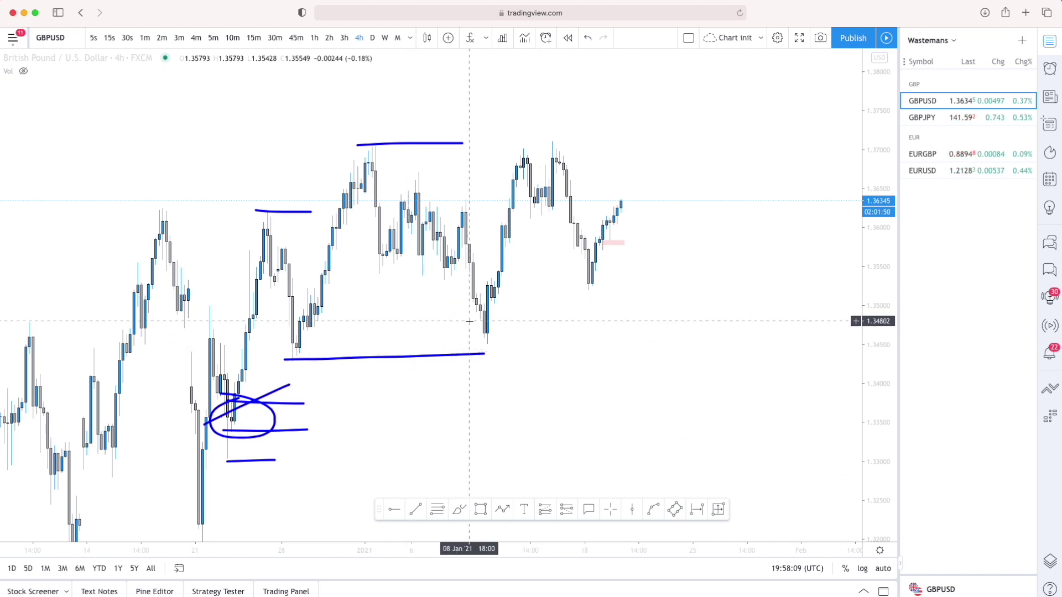
Start bar replay from the 11 January candle that rises from the low
{"action": "scroll", "coordinate": [604, 242], "scroll_direction": "down", "scroll_amount": 1}
{"action": "left_click", "coordinate": [568, 38]}
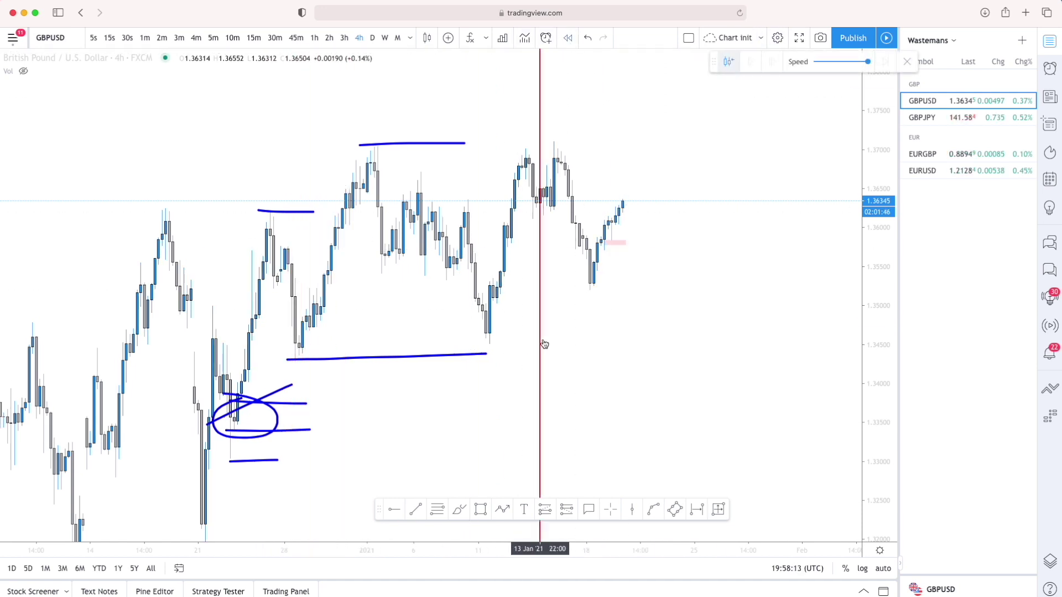
{"action": "left_click", "coordinate": [492, 330]}
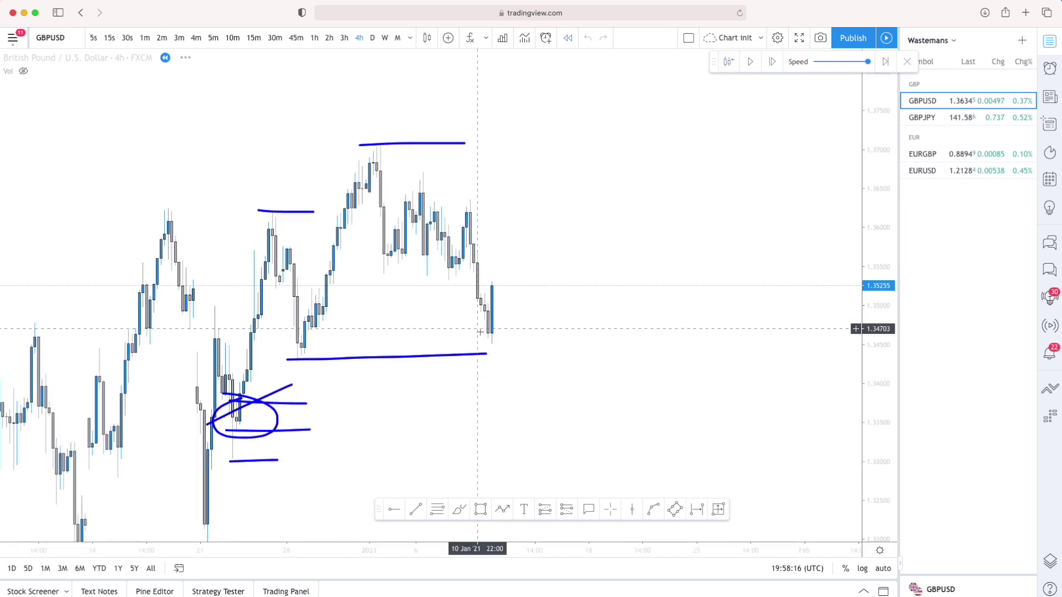
Switch the replay chart to the 1-minute timeframe and frame the 11 January low around 15:00
{"action": "left_click", "coordinate": [149, 38]}
{"action": "left_click_drag", "start_coordinate": [880, 464], "coordinate": [862, 190]}
{"action": "left_click_drag", "start_coordinate": [470, 439], "coordinate": [738, 390]}
{"action": "left_click_drag", "start_coordinate": [329, 550], "coordinate": [704, 547]}
{"action": "left_click_drag", "start_coordinate": [325, 433], "coordinate": [421, 460]}
{"action": "left_click_drag", "start_coordinate": [702, 450], "coordinate": [460, 418]}
{"action": "left_click_drag", "start_coordinate": [644, 550], "coordinate": [360, 543]}
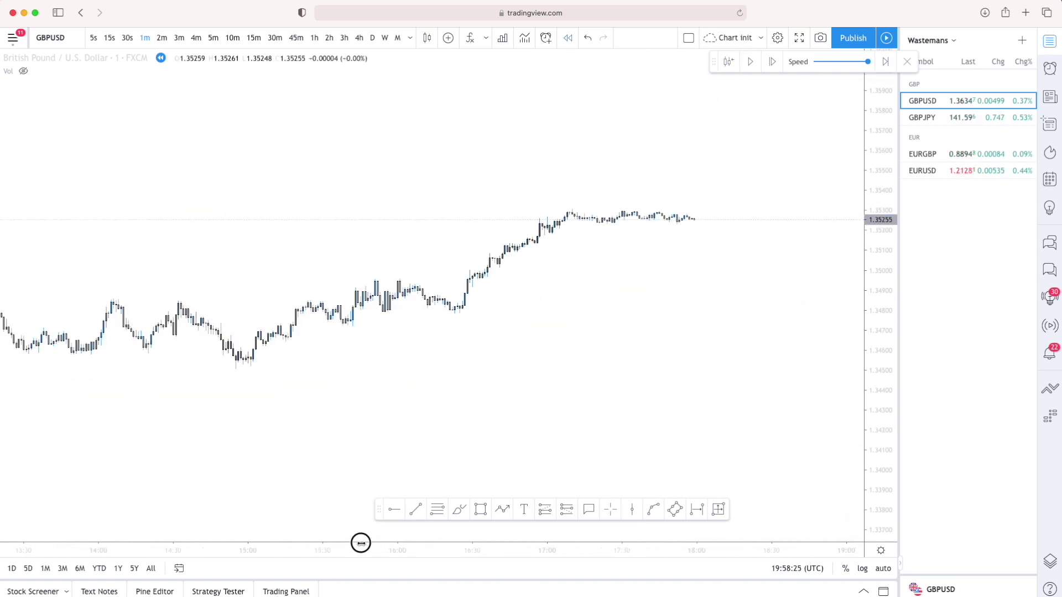
{"action": "left_click_drag", "start_coordinate": [895, 452], "coordinate": [927, 111]}
{"action": "left_click_drag", "start_coordinate": [588, 420], "coordinate": [821, 306]}
{"action": "left_click_drag", "start_coordinate": [552, 547], "coordinate": [417, 427]}
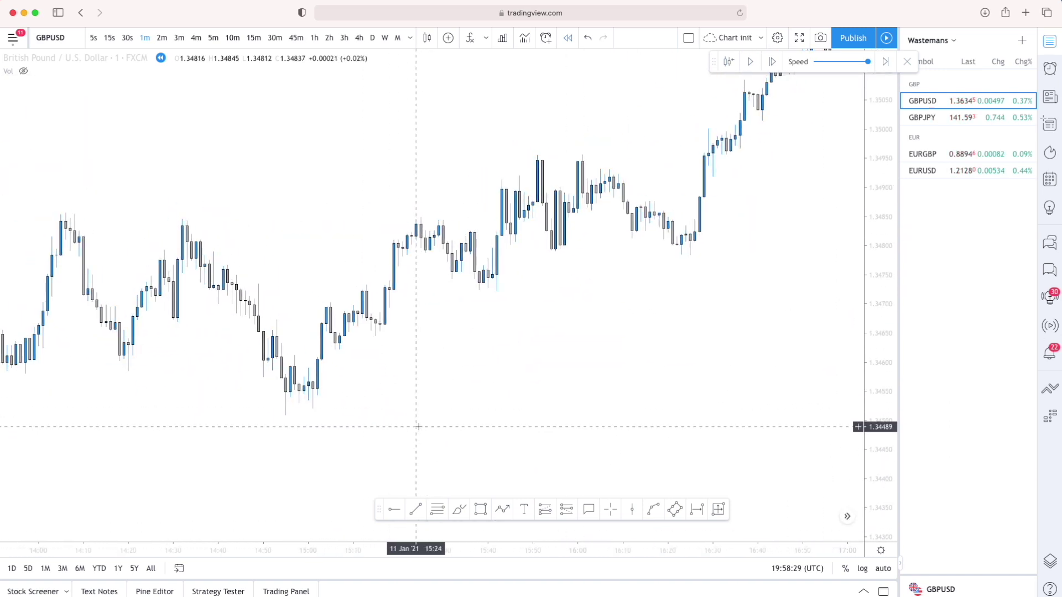
{"action": "left_click_drag", "start_coordinate": [256, 381], "coordinate": [280, 393]}
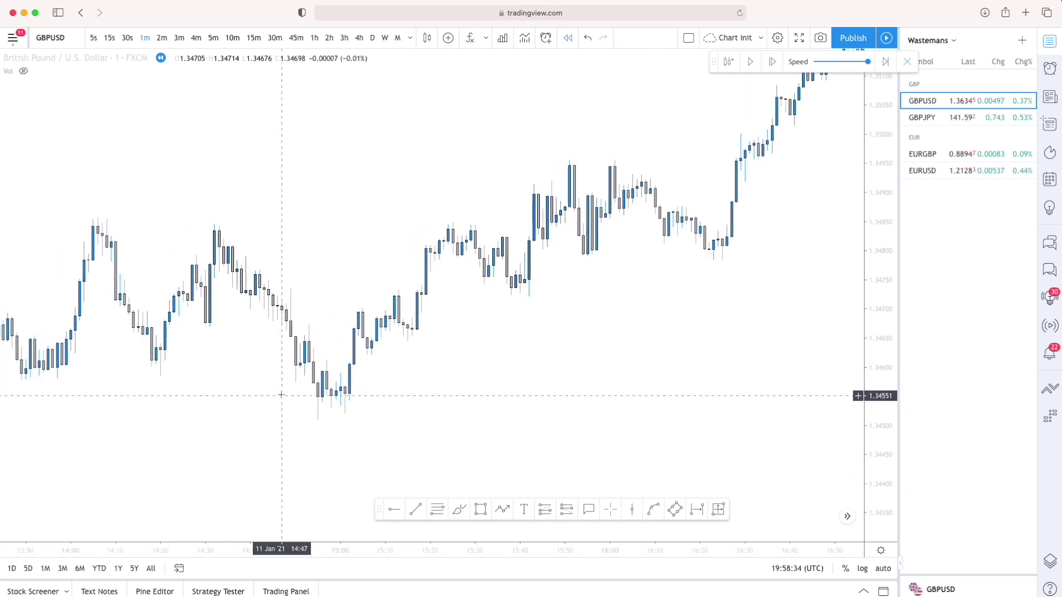
Brush arcs beneath the two successive lows before 15:00 and over the highs at about 14:53 and 15:05
{"action": "left_click", "coordinate": [456, 510]}
{"action": "left_click", "coordinate": [287, 383]}
{"action": "left_click", "coordinate": [314, 385]}
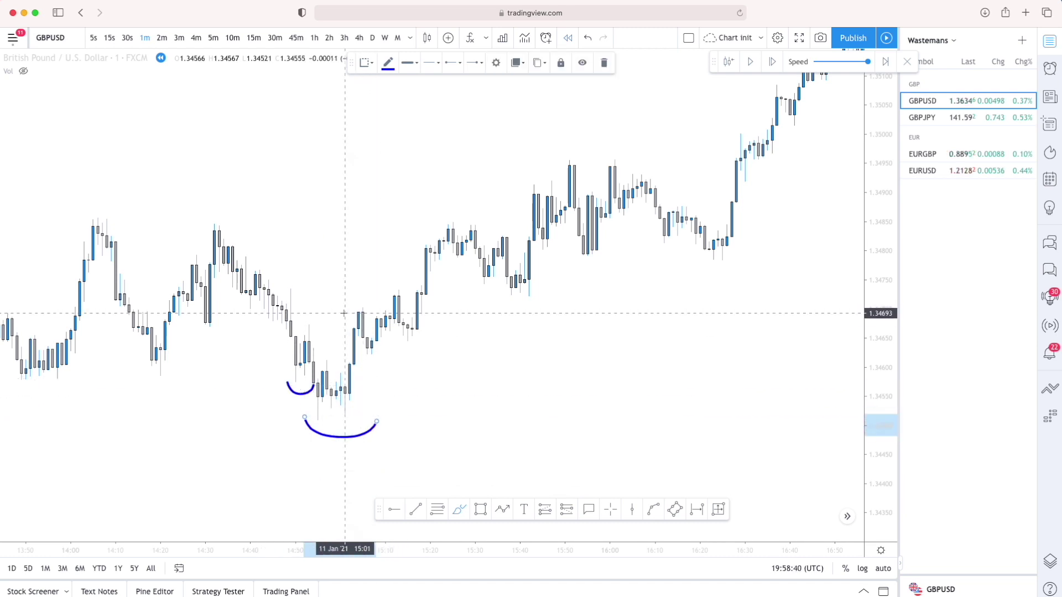
{"action": "left_click_drag", "start_coordinate": [344, 311], "coordinate": [367, 304]}
{"action": "left_click_drag", "start_coordinate": [298, 323], "coordinate": [350, 325]}
{"action": "left_click", "coordinate": [318, 314]}
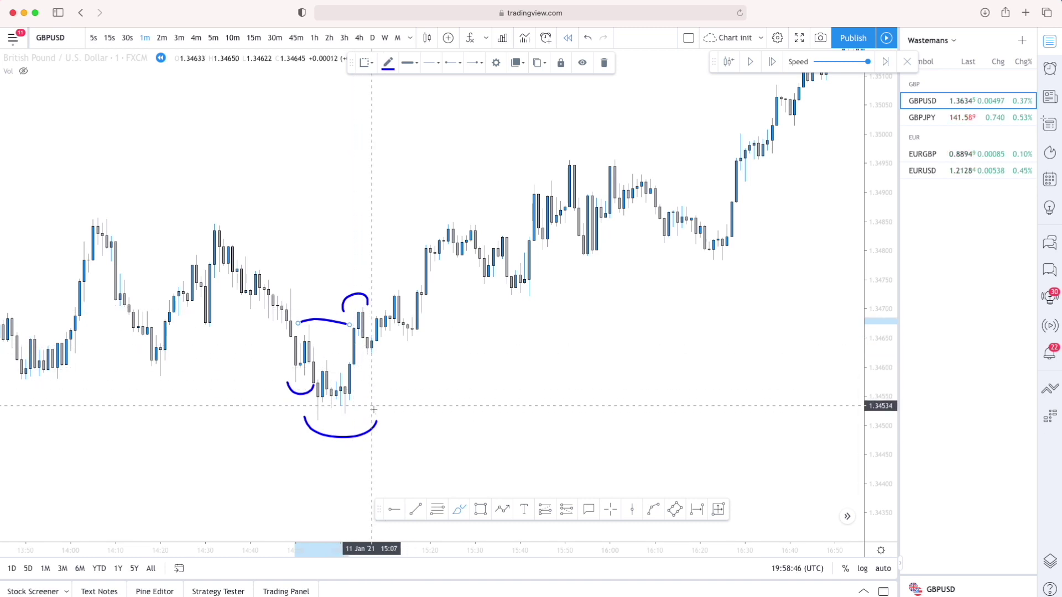
Brush arcs under the 15:07 pullback low and over the following high, plus a short line at the broken high
{"action": "left_click_drag", "start_coordinate": [360, 357], "coordinate": [382, 367]}
{"action": "left_click", "coordinate": [381, 292]}
{"action": "left_click", "coordinate": [403, 285]}
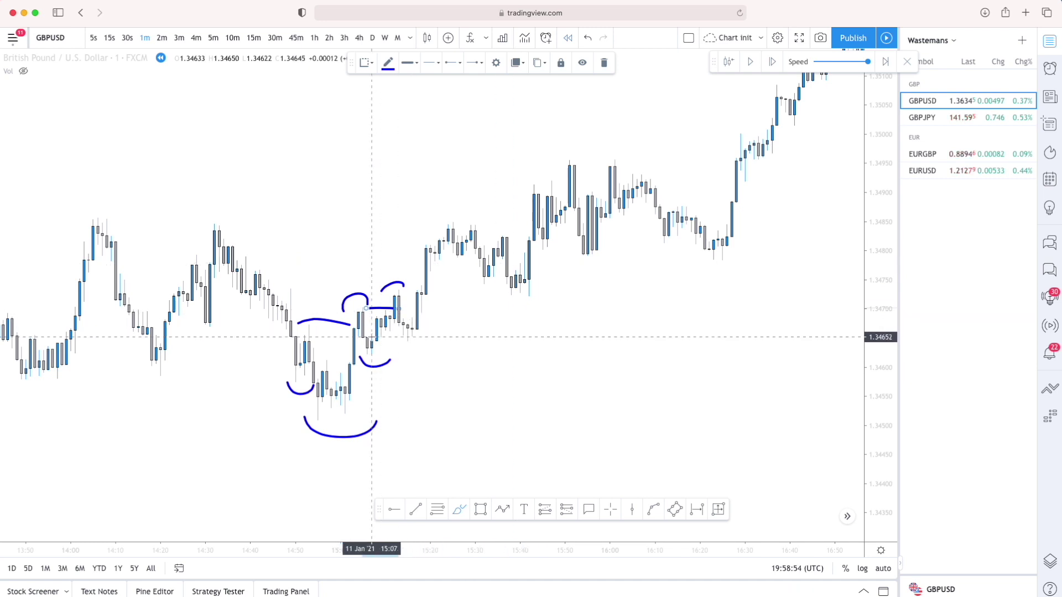
Brush lines at about 1.3465 and 1.3462 from the pullback candles, circle those candles, and undo the recent strokes
{"action": "left_click_drag", "start_coordinate": [374, 337], "coordinate": [484, 345]}
{"action": "left_click_drag", "start_coordinate": [368, 354], "coordinate": [501, 354]}
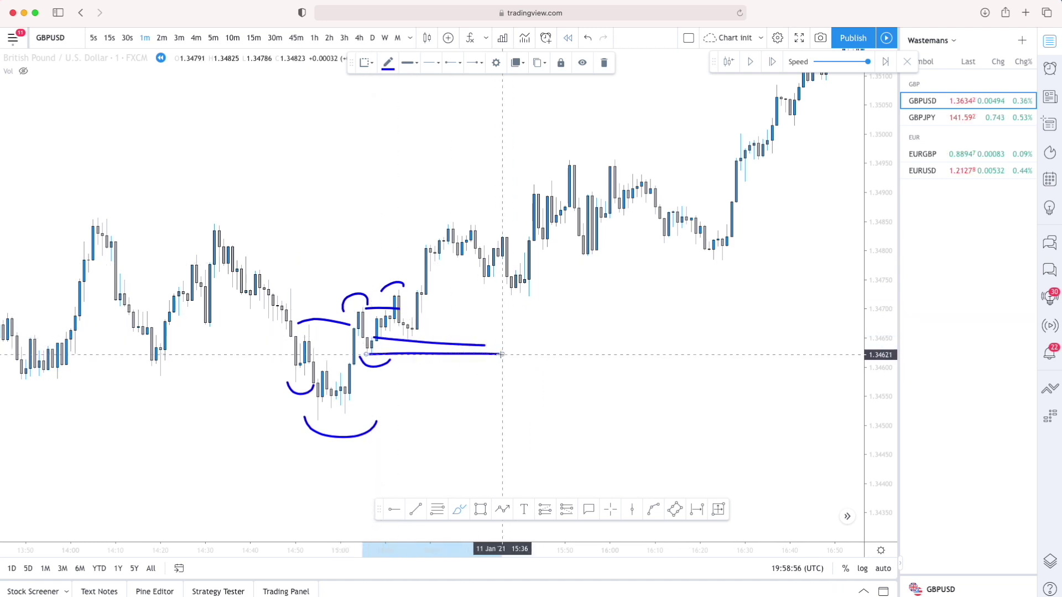
{"action": "mouse_move", "coordinate": [402, 342]}
{"action": "left_mouse_down"}
{"action": "mouse_move", "coordinate": [362, 360]}
{"action": "mouse_move", "coordinate": [344, 333]}
{"action": "left_mouse_up"}
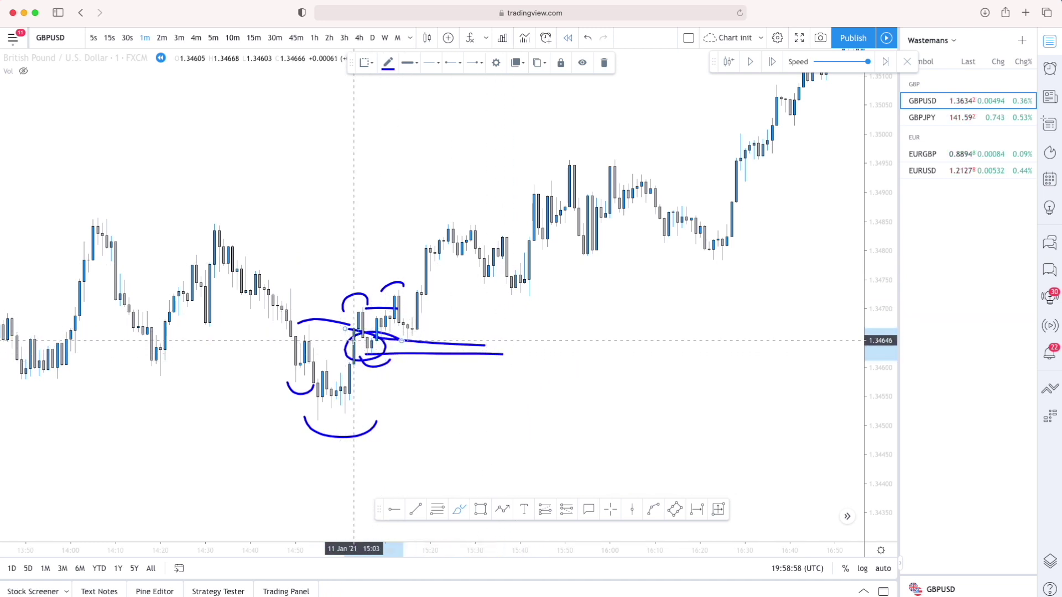
{"action": "key", "text": "super+z"}
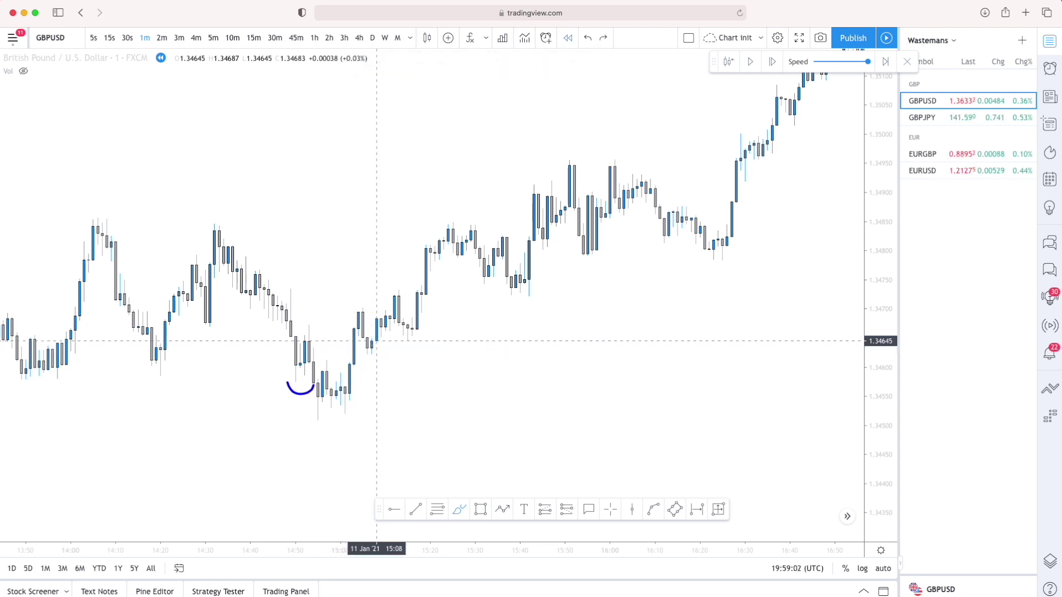
Brush a zigzag with border lines over the consolidation at the low and a rising stroke out of it, and undo all strokes
{"action": "scroll", "coordinate": [313, 387], "scroll_direction": "right", "scroll_amount": 1}
{"action": "mouse_move", "coordinate": [291, 394]}
{"action": "left_mouse_down"}
{"action": "mouse_move", "coordinate": [301, 380]}
{"action": "mouse_move", "coordinate": [318, 391]}
{"action": "mouse_move", "coordinate": [289, 369]}
{"action": "left_mouse_up"}
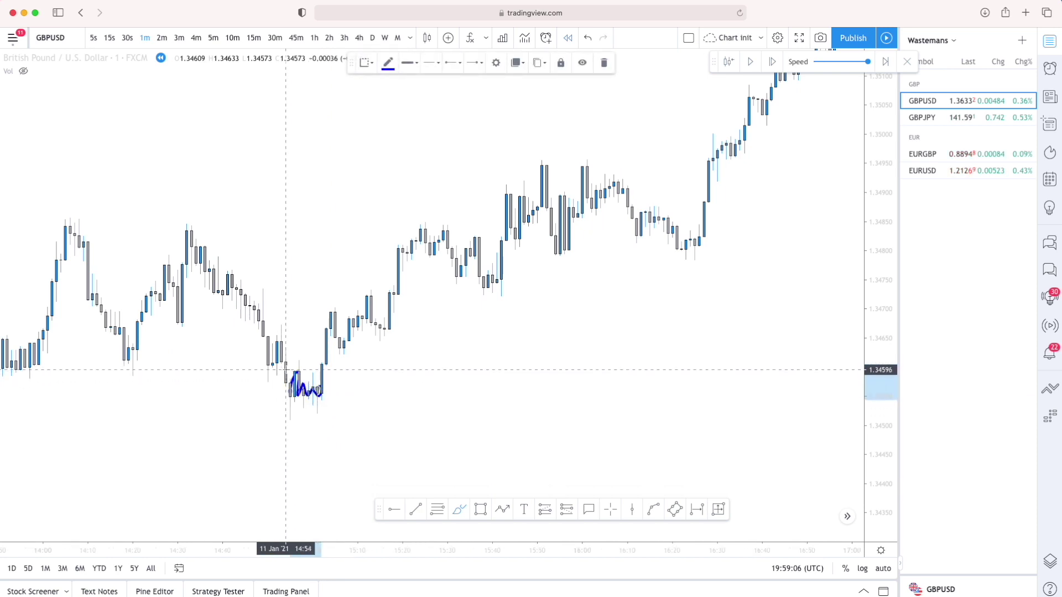
{"action": "left_click_drag", "start_coordinate": [281, 412], "coordinate": [335, 314]}
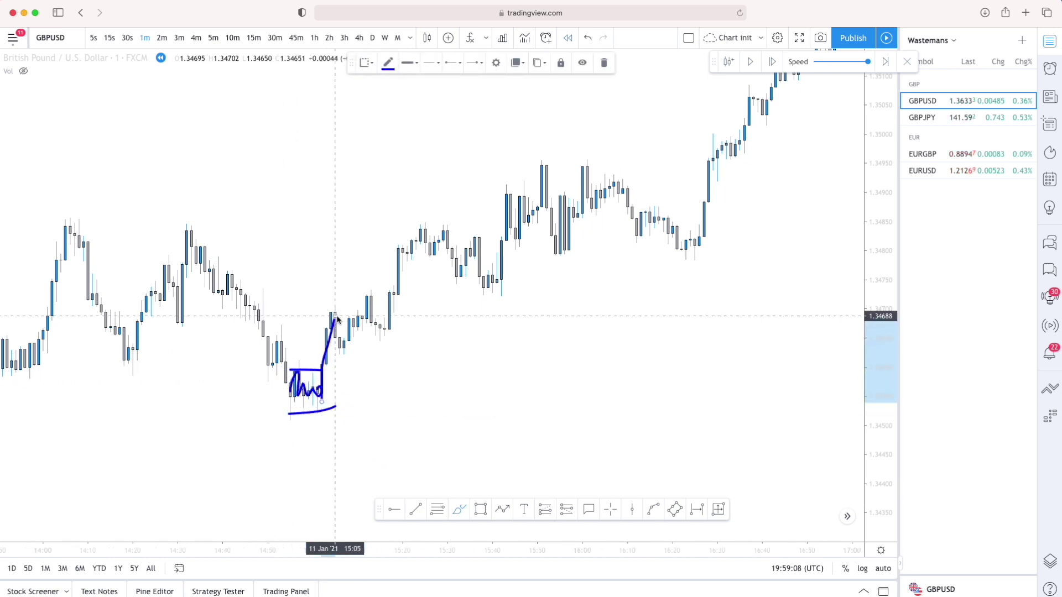
{"action": "key", "text": "super+z"}
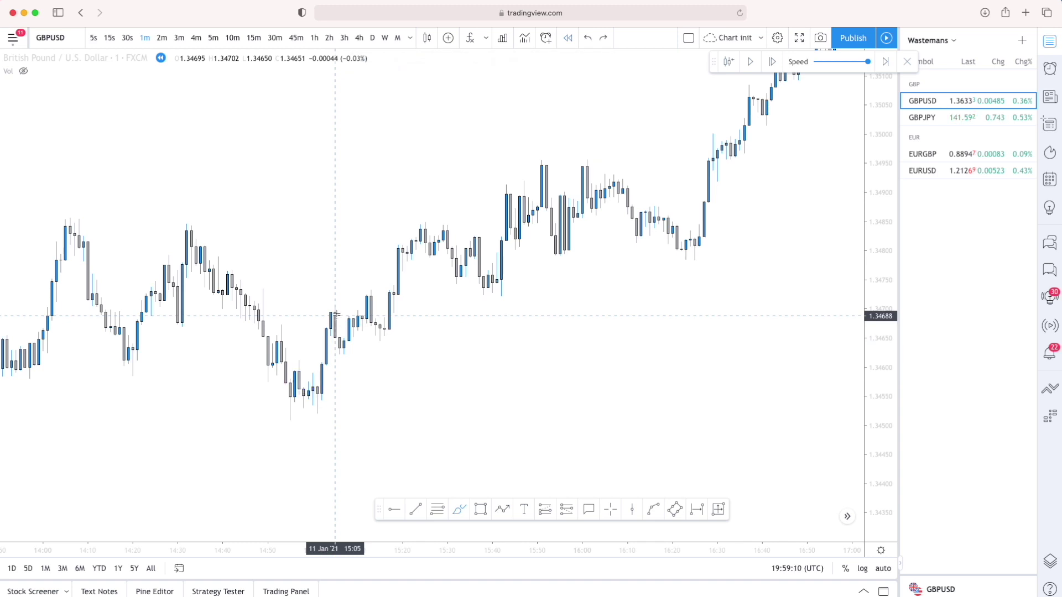
Draw a horizontal trend line at the 11 January low, at 1.34508 from 14:53 to 15:25
{"action": "left_click", "coordinate": [419, 510]}
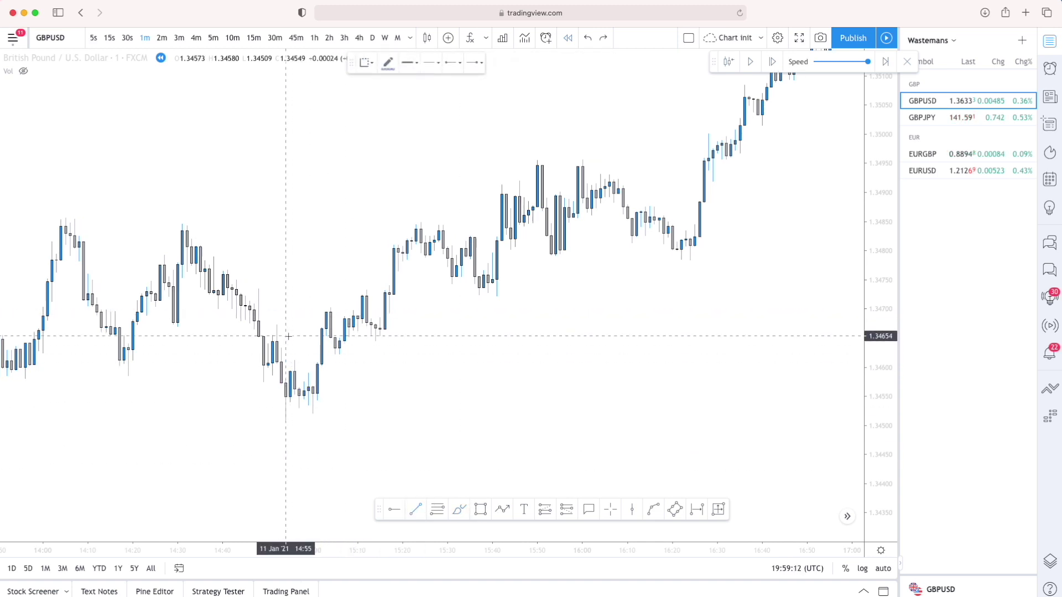
{"action": "left_click", "coordinate": [277, 421]}
{"action": "left_click", "coordinate": [421, 421]}
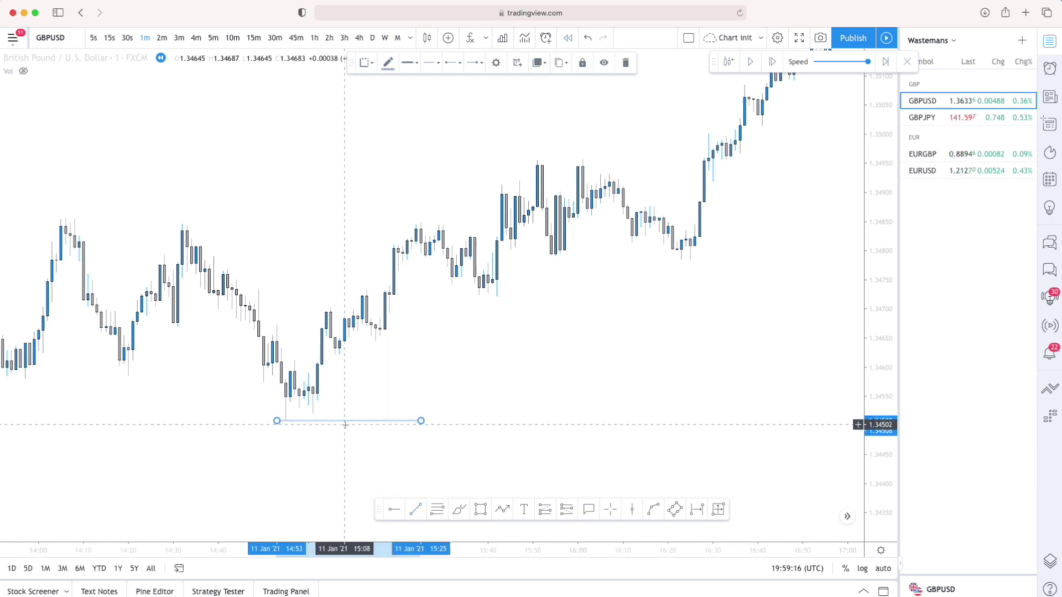
Draw a short horizontal trend line at about 1.3467 from the last high before the 11 January low
{"action": "left_click", "coordinate": [417, 509]}
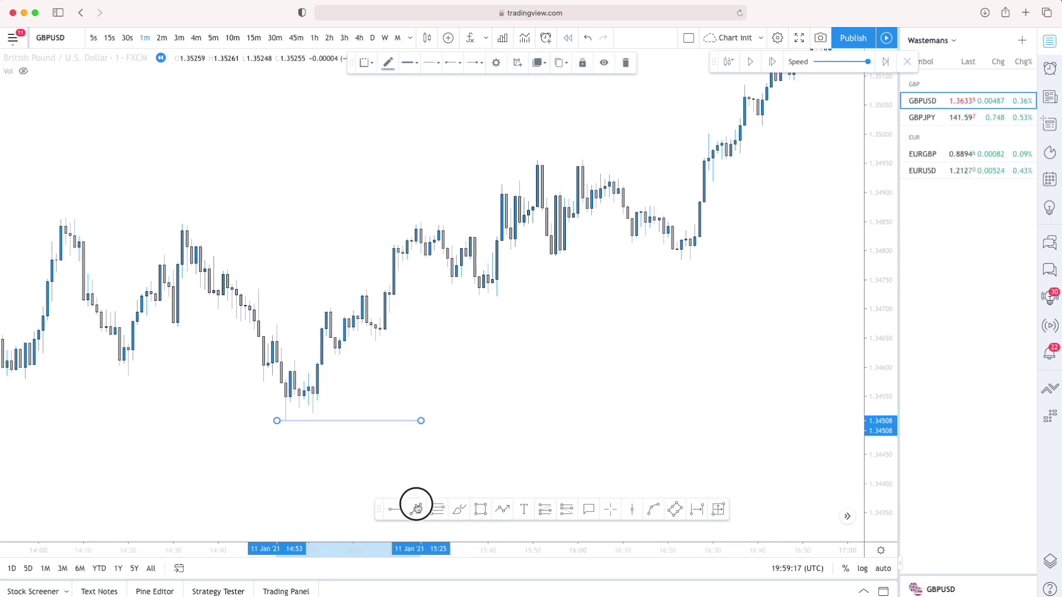
{"action": "left_click", "coordinate": [272, 325]}
{"action": "left_click", "coordinate": [414, 509]}
{"action": "left_click", "coordinate": [271, 325]}
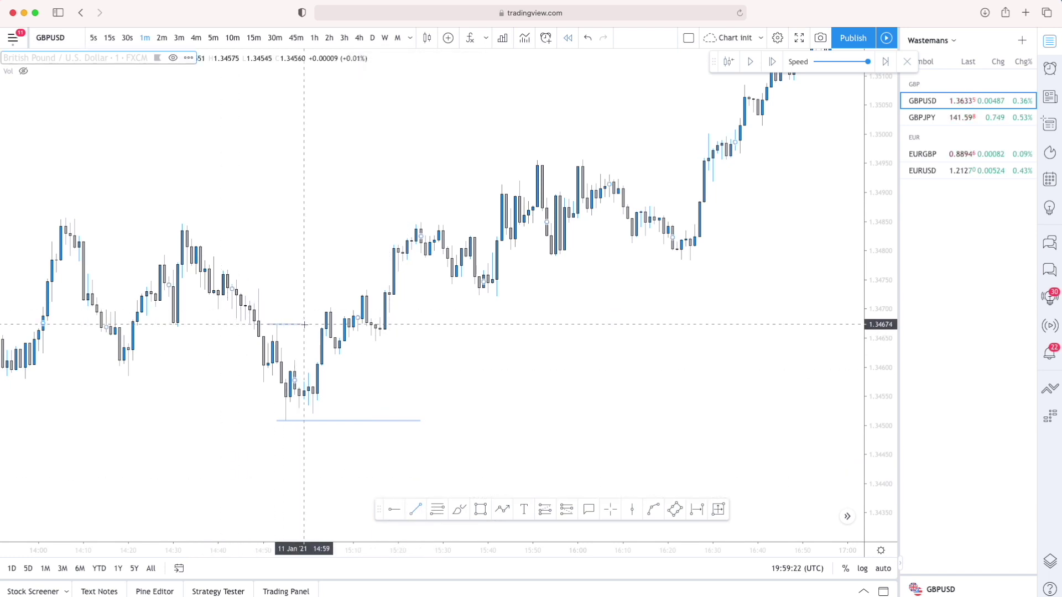
{"action": "left_click", "coordinate": [313, 324]}
{"action": "left_click", "coordinate": [305, 343]}
{"action": "scroll", "coordinate": [367, 376], "scroll_direction": "up", "scroll_amount": 2}
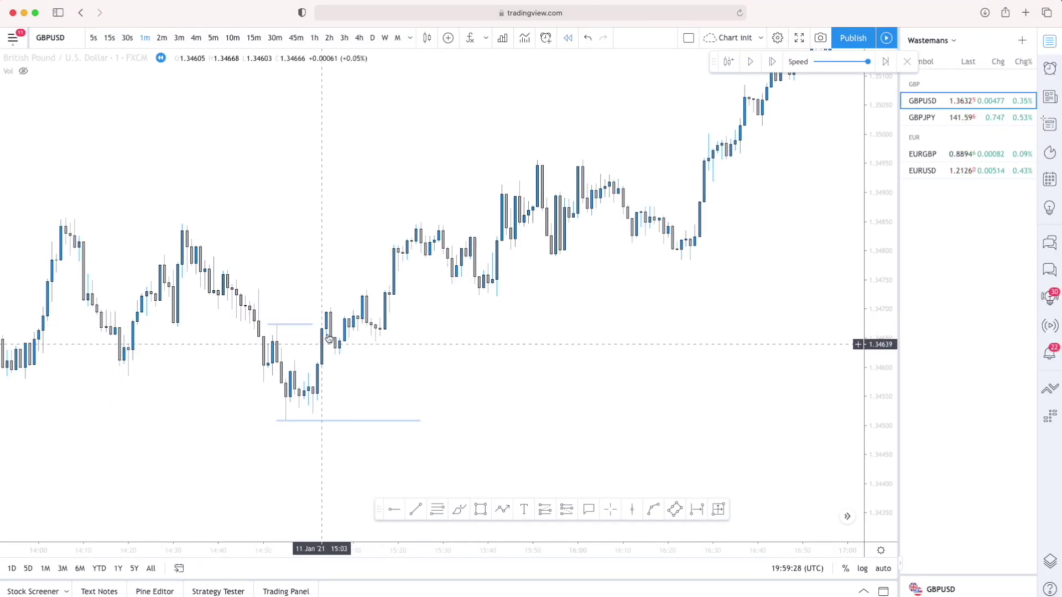
Shift both range lines up to about 1.3470 and 1.3452, and again to the next high at about 1.3473 and pullback low at about 1.3462
{"action": "left_click_drag", "start_coordinate": [293, 329], "coordinate": [332, 308]}
{"action": "left_click_drag", "start_coordinate": [313, 420], "coordinate": [343, 414]}
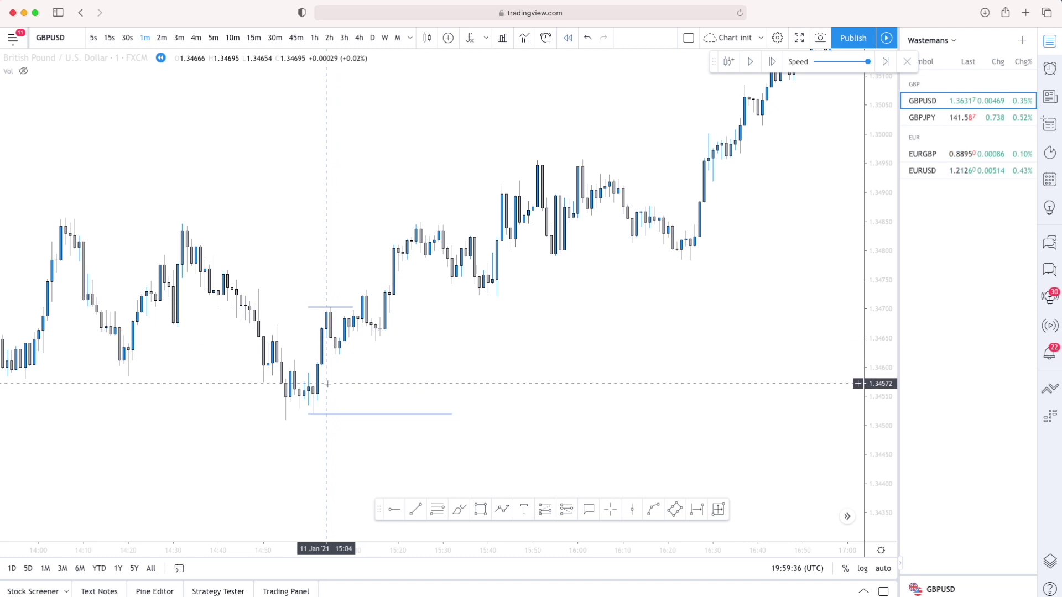
{"action": "left_click_drag", "start_coordinate": [348, 307], "coordinate": [371, 289]}
{"action": "left_click_drag", "start_coordinate": [353, 415], "coordinate": [372, 354]}
Measure the price distance from 1.34650 down to the lower range line
{"action": "left_click_drag", "start_coordinate": [872, 443], "coordinate": [872, 195]}
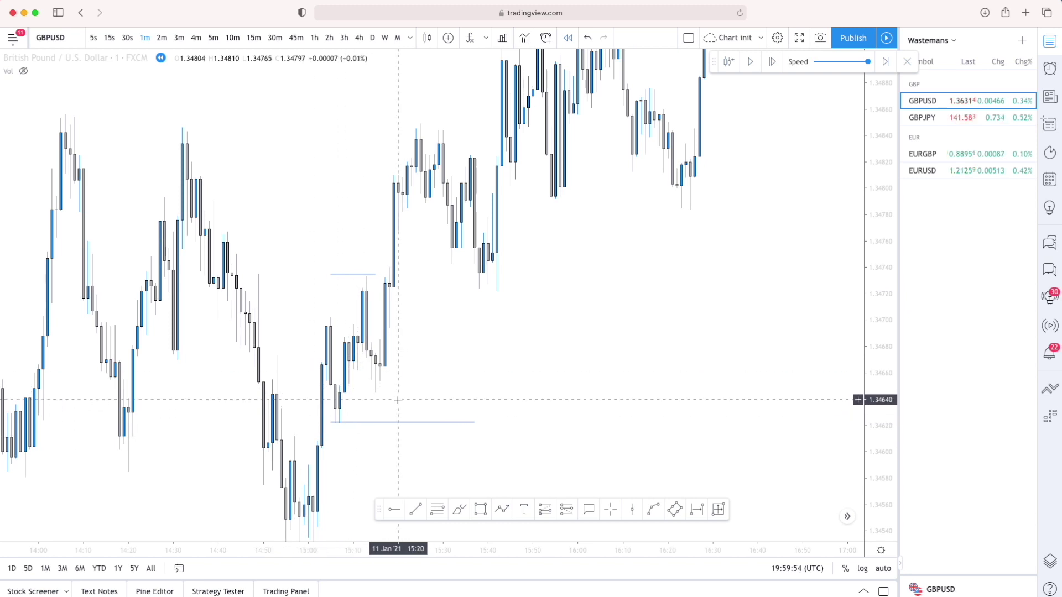
{"action": "left_click", "coordinate": [451, 386], "text": "shift"}
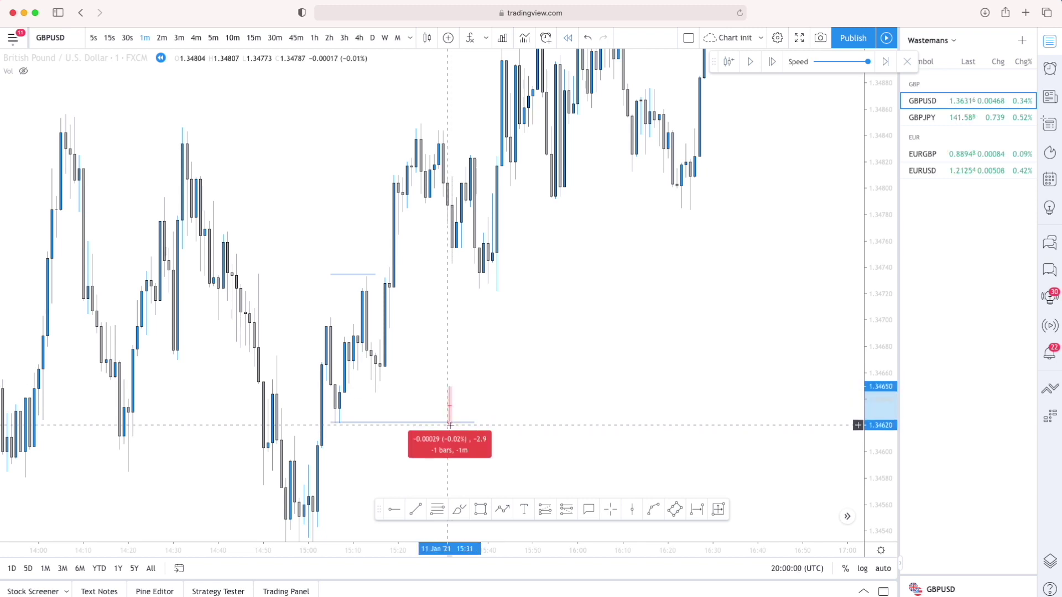
{"action": "left_click", "coordinate": [520, 404]}
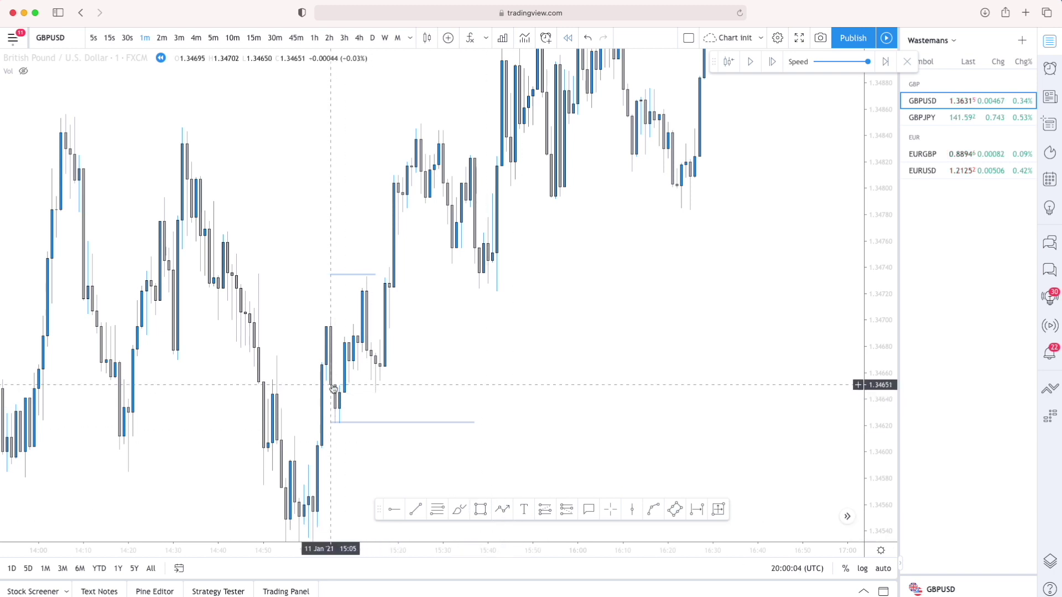
Draw a demand rectangle from 1.34650 at 15:05 down to the lower range line, ending at about 15:28
{"action": "left_click", "coordinate": [480, 509]}
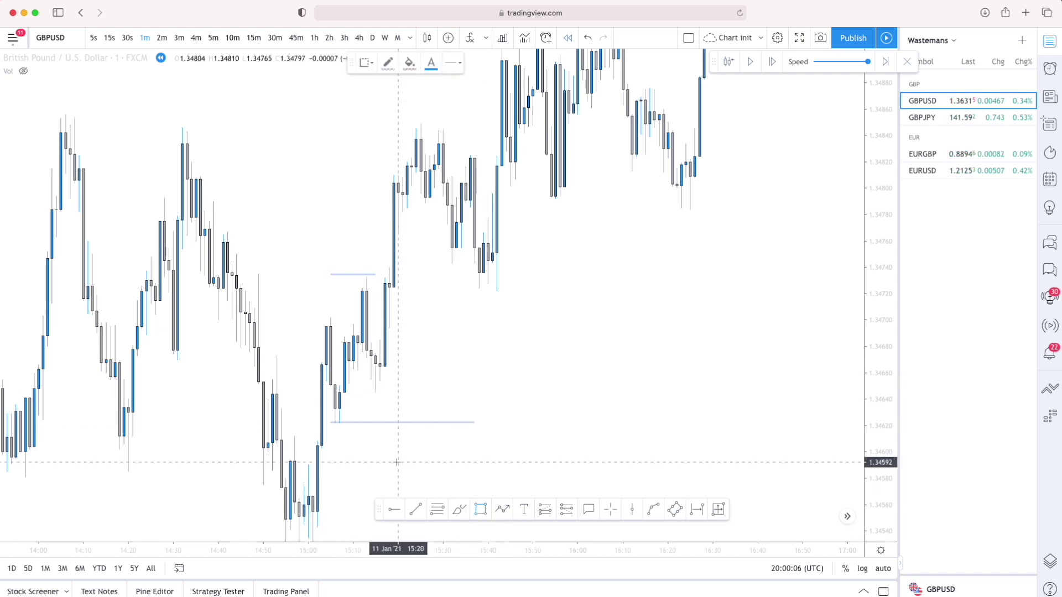
{"action": "left_click", "coordinate": [331, 386]}
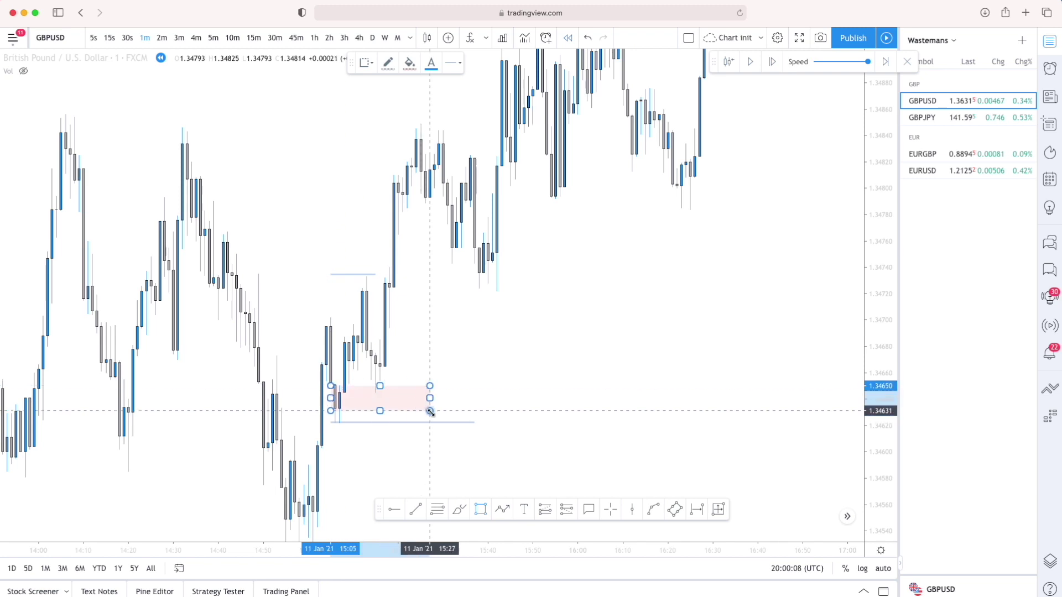
{"action": "left_click", "coordinate": [435, 422]}
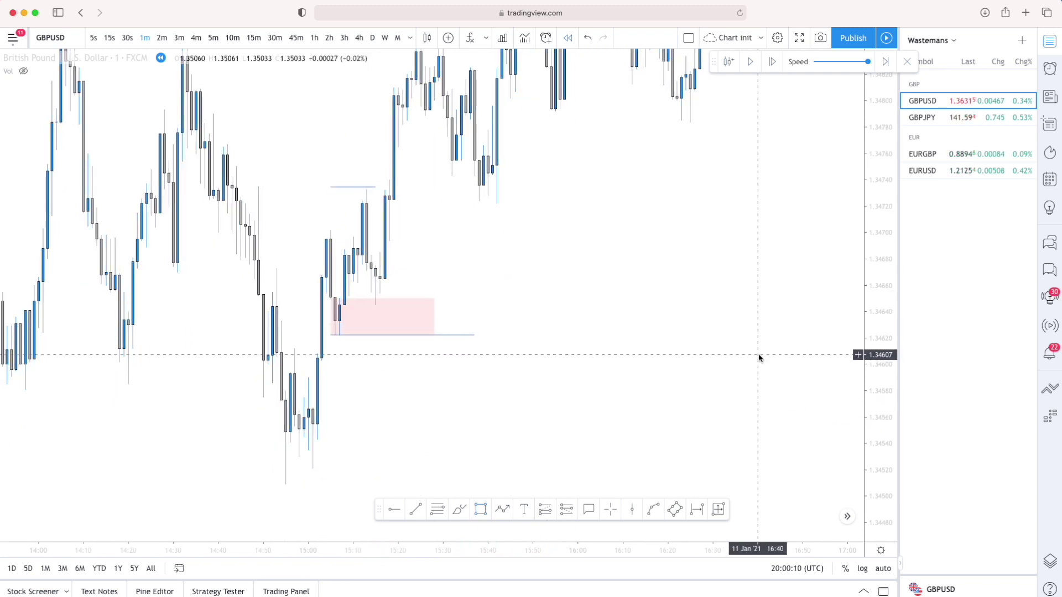
Sketch a falling-then-rising price path with the Brush below the demand rectangle, shading its low and circling the first bounce high
{"action": "left_click_drag", "start_coordinate": [878, 304], "coordinate": [878, 343]}
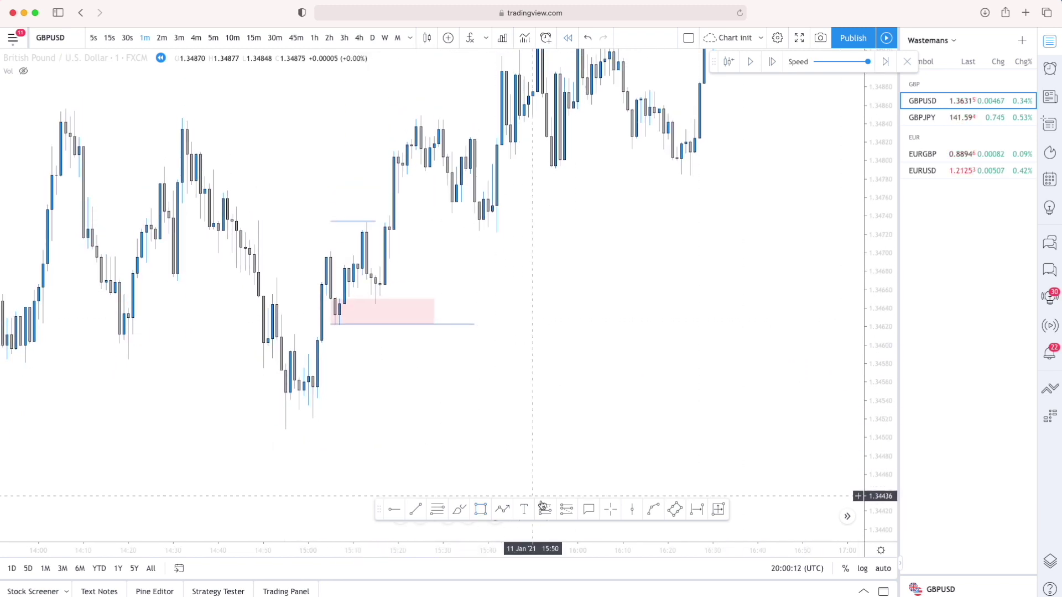
{"action": "left_click", "coordinate": [460, 510]}
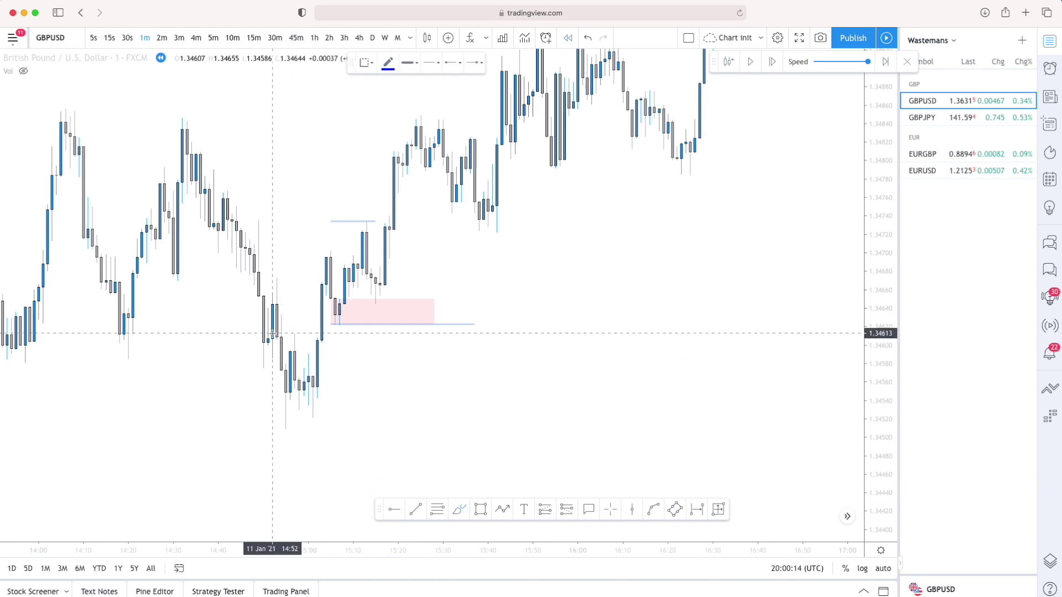
{"action": "mouse_move", "coordinate": [467, 455]}
{"action": "left_mouse_down"}
{"action": "mouse_move", "coordinate": [492, 423]}
{"action": "mouse_move", "coordinate": [470, 457]}
{"action": "mouse_move", "coordinate": [496, 427]}
{"action": "mouse_move", "coordinate": [505, 449]}
{"action": "mouse_move", "coordinate": [523, 382]}
{"action": "mouse_move", "coordinate": [539, 414]}
{"action": "mouse_move", "coordinate": [564, 325]}
{"action": "left_mouse_up"}
{"action": "mouse_move", "coordinate": [452, 431]}
{"action": "left_mouse_down"}
{"action": "mouse_move", "coordinate": [476, 453]}
{"action": "mouse_move", "coordinate": [447, 431]}
{"action": "mouse_move", "coordinate": [404, 421]}
{"action": "mouse_move", "coordinate": [390, 376]}
{"action": "mouse_move", "coordinate": [376, 402]}
{"action": "left_mouse_up"}
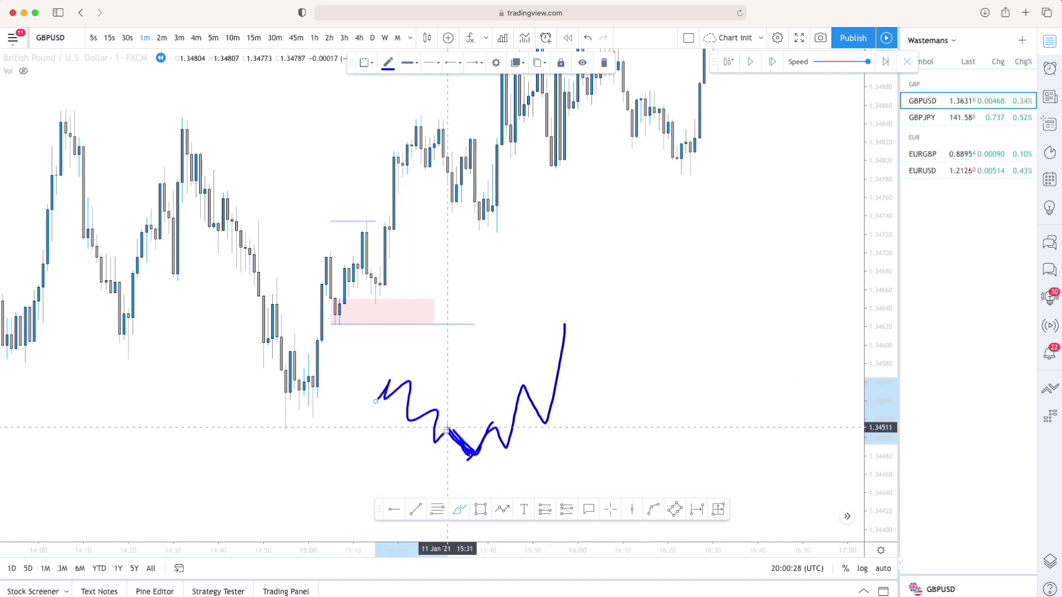
{"action": "mouse_move", "coordinate": [453, 434]}
{"action": "left_mouse_down"}
{"action": "mouse_move", "coordinate": [484, 435]}
{"action": "mouse_move", "coordinate": [475, 438]}
{"action": "mouse_move", "coordinate": [494, 423]}
{"action": "left_mouse_up"}
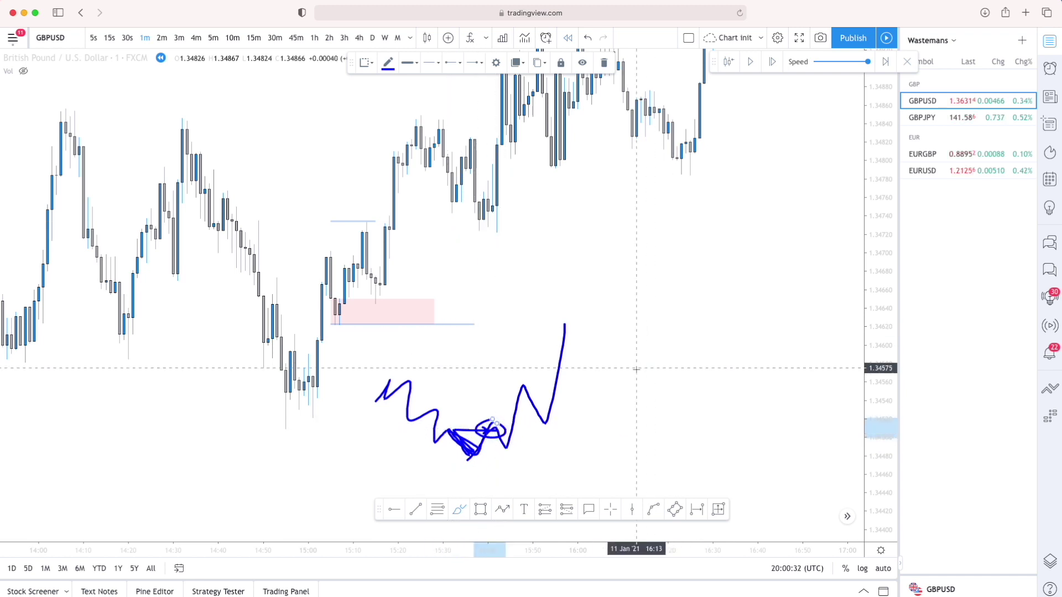
Delete the brush sketch together with the demand rectangle and the lower range line
{"action": "mouse_move", "coordinate": [624, 282]}
{"action": "left_mouse_down"}
{"action": "mouse_move", "coordinate": [421, 431]}
{"action": "mouse_move", "coordinate": [393, 466]}
{"action": "left_mouse_up"}
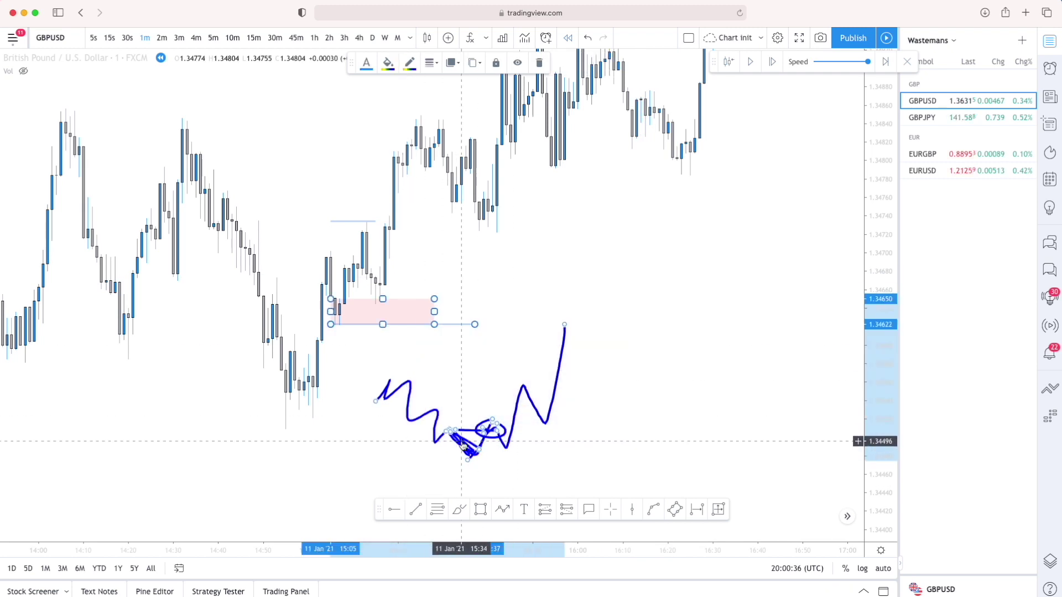
{"action": "key", "text": "Delete"}
Sketch a zigzag decline, bullish reversal and upward break with the Brush in the empty area below price, marking and circling the pullback demand zone
{"action": "left_click", "coordinate": [459, 509]}
{"action": "mouse_move", "coordinate": [432, 315]}
{"action": "left_mouse_down"}
{"action": "mouse_move", "coordinate": [443, 299]}
{"action": "mouse_move", "coordinate": [455, 337]}
{"action": "mouse_move", "coordinate": [472, 327]}
{"action": "mouse_move", "coordinate": [498, 342]}
{"action": "mouse_move", "coordinate": [520, 358]}
{"action": "mouse_move", "coordinate": [520, 379]}
{"action": "mouse_move", "coordinate": [535, 351]}
{"action": "left_mouse_up"}
{"action": "scroll", "coordinate": [536, 349], "scroll_direction": "down", "scroll_amount": 1}
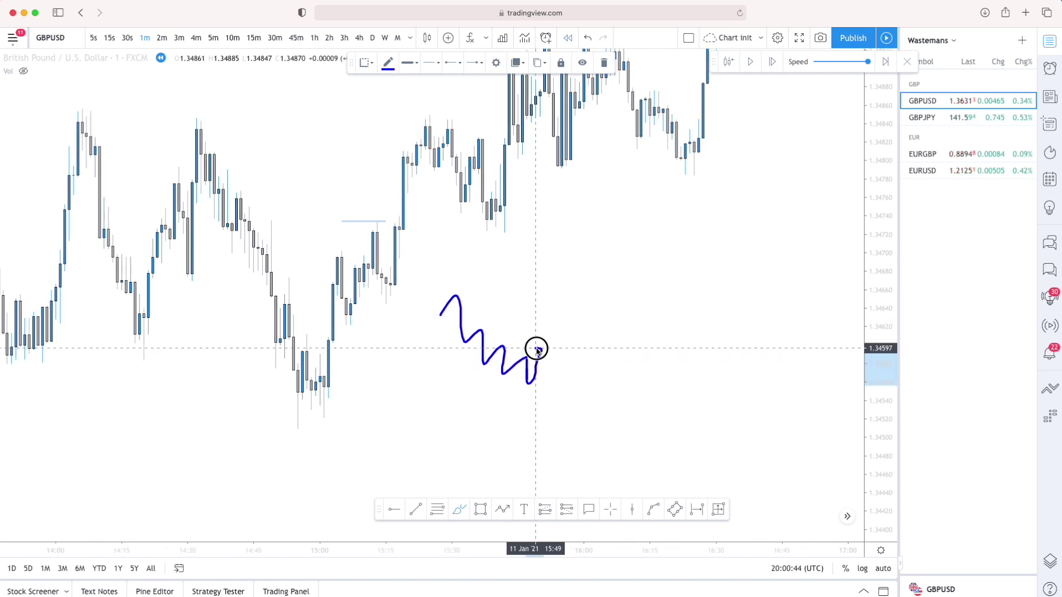
{"action": "scroll", "coordinate": [536, 349], "scroll_direction": "up", "scroll_amount": 1}
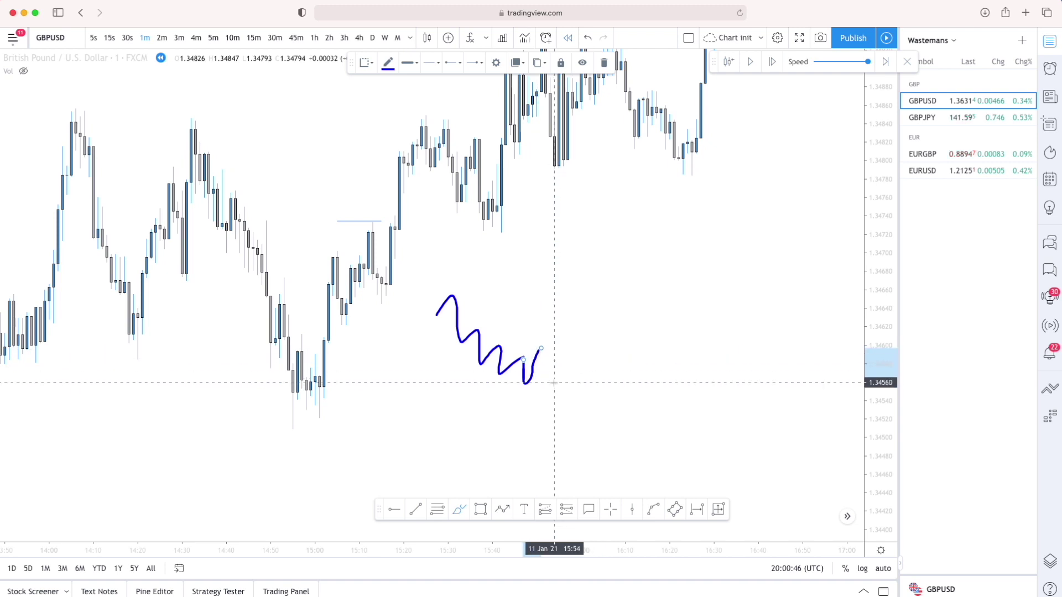
{"action": "mouse_move", "coordinate": [541, 349]}
{"action": "left_mouse_down"}
{"action": "mouse_move", "coordinate": [555, 370]}
{"action": "mouse_move", "coordinate": [561, 333]}
{"action": "mouse_move", "coordinate": [571, 358]}
{"action": "mouse_move", "coordinate": [590, 364]}
{"action": "mouse_move", "coordinate": [599, 298]}
{"action": "left_mouse_up"}
{"action": "left_click_drag", "start_coordinate": [575, 351], "coordinate": [573, 348]}
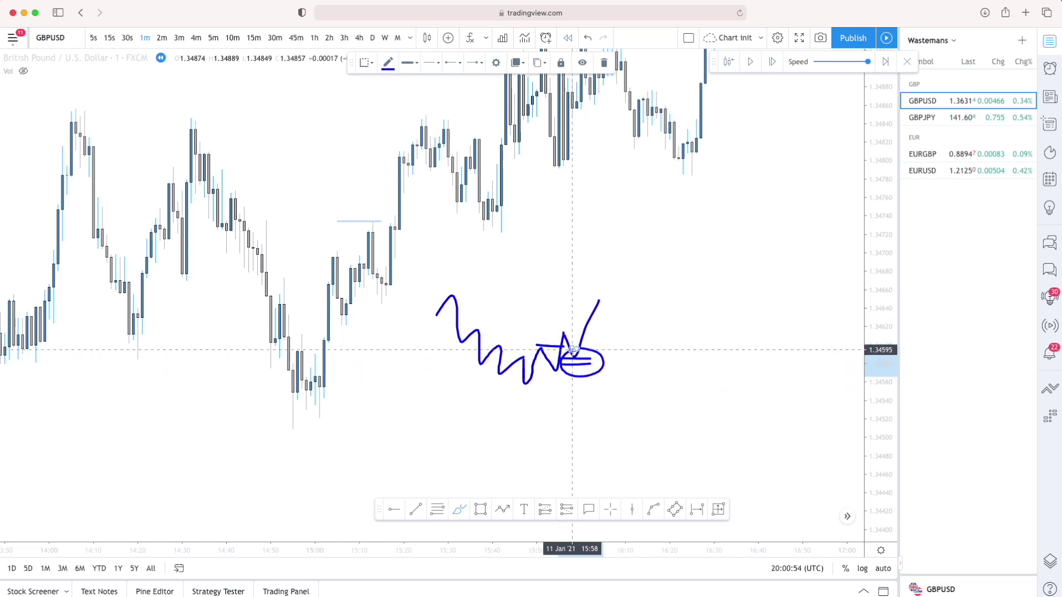
Circle the 15:05 pullback low with two brushed zone lines and circle the base low with a vertical stroke, and undo these marks
{"action": "mouse_move", "coordinate": [336, 296]}
{"action": "left_mouse_down"}
{"action": "mouse_move", "coordinate": [343, 329]}
{"action": "mouse_move", "coordinate": [349, 301]}
{"action": "mouse_move", "coordinate": [407, 304]}
{"action": "left_mouse_up"}
{"action": "left_click_drag", "start_coordinate": [343, 319], "coordinate": [395, 319]}
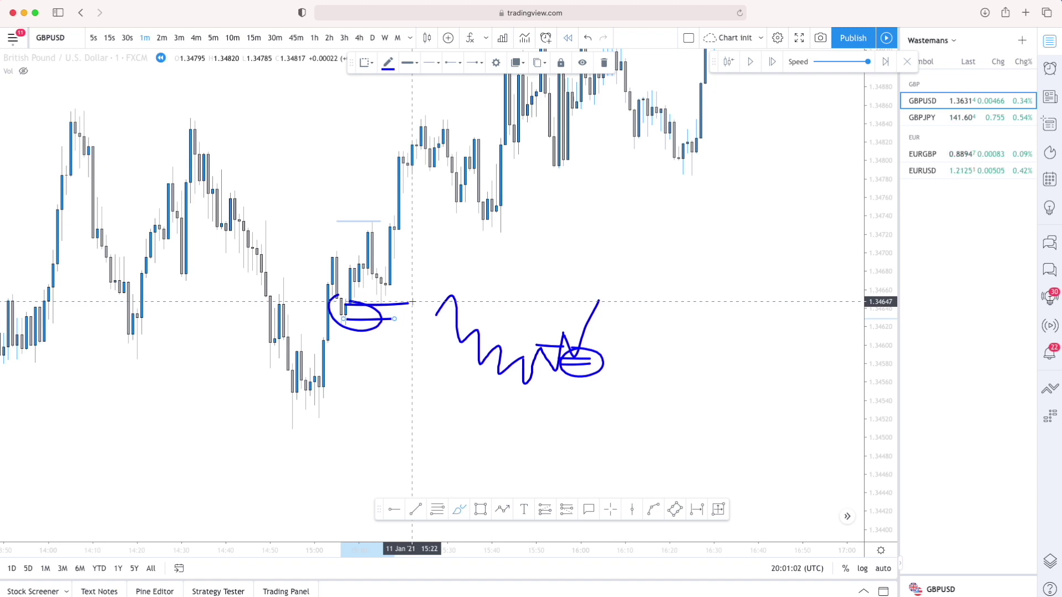
{"action": "mouse_move", "coordinate": [335, 363]}
{"action": "left_mouse_down"}
{"action": "mouse_move", "coordinate": [280, 356]}
{"action": "mouse_move", "coordinate": [334, 403]}
{"action": "mouse_move", "coordinate": [308, 372]}
{"action": "mouse_move", "coordinate": [319, 240]}
{"action": "left_mouse_up"}
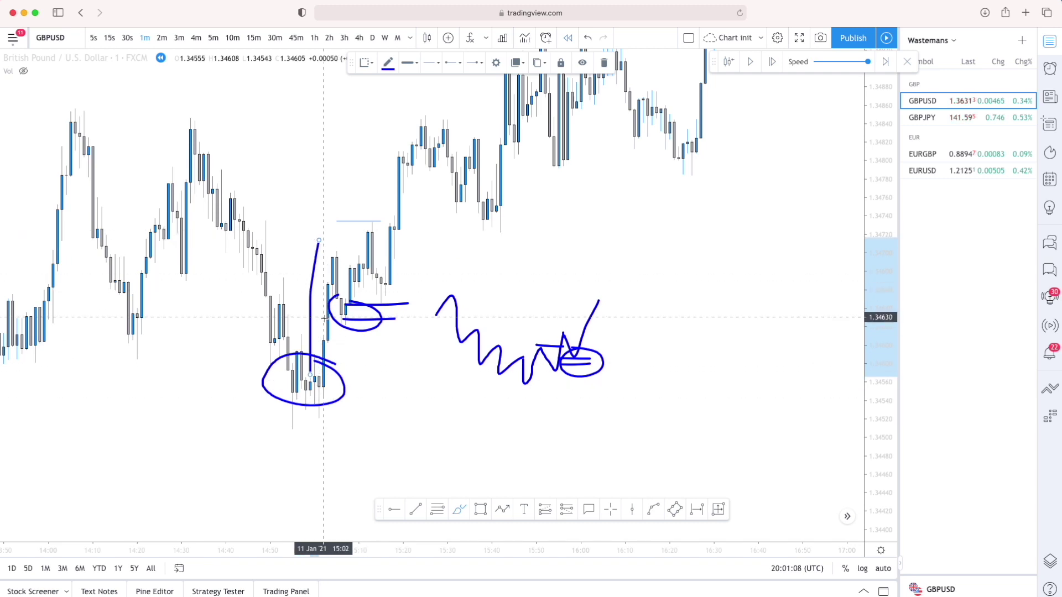
{"action": "key", "text": "super+z"}
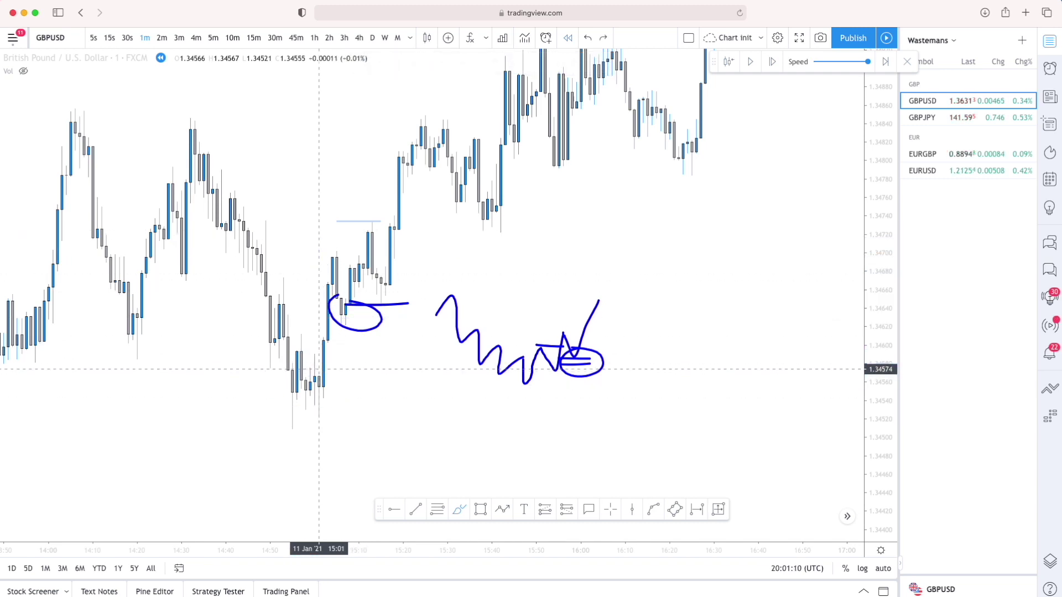
Brush short horizontal lines at the base near 1.3456, the pullback low near 1.3462 and the broken high near 1.3474
{"action": "left_click_drag", "start_coordinate": [319, 377], "coordinate": [355, 378]}
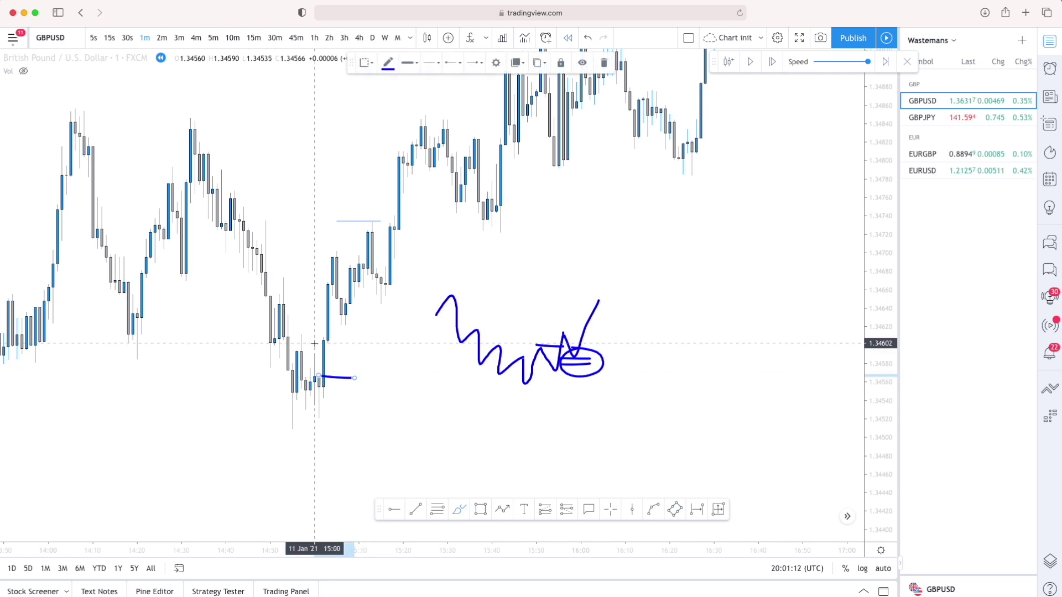
{"action": "left_click_drag", "start_coordinate": [320, 322], "coordinate": [377, 325]}
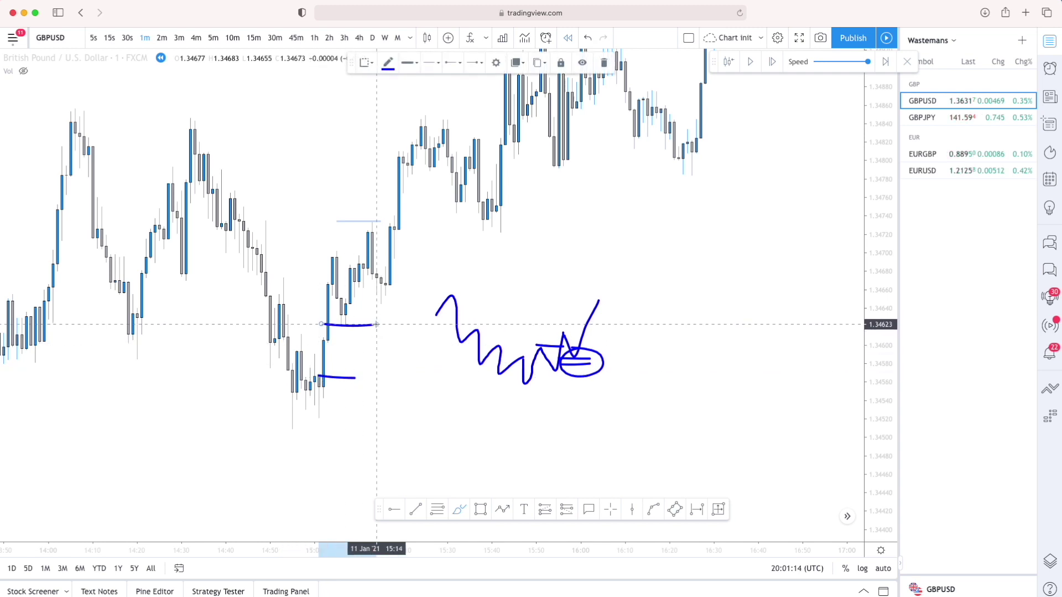
{"action": "left_click_drag", "start_coordinate": [343, 298], "coordinate": [413, 294]}
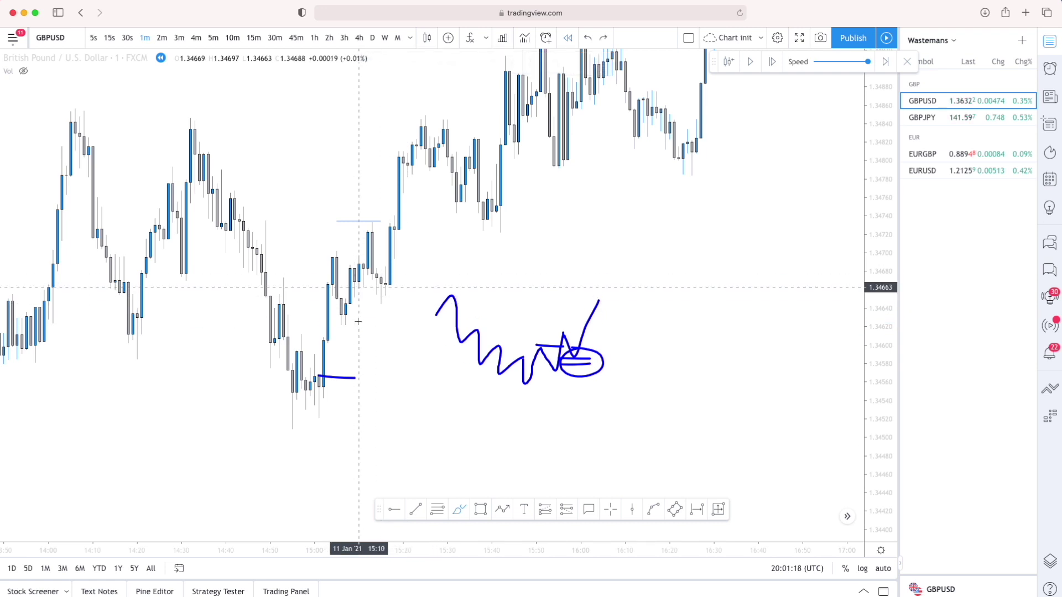
{"action": "left_click_drag", "start_coordinate": [339, 325], "coordinate": [400, 325]}
{"action": "left_click_drag", "start_coordinate": [339, 221], "coordinate": [399, 217]}
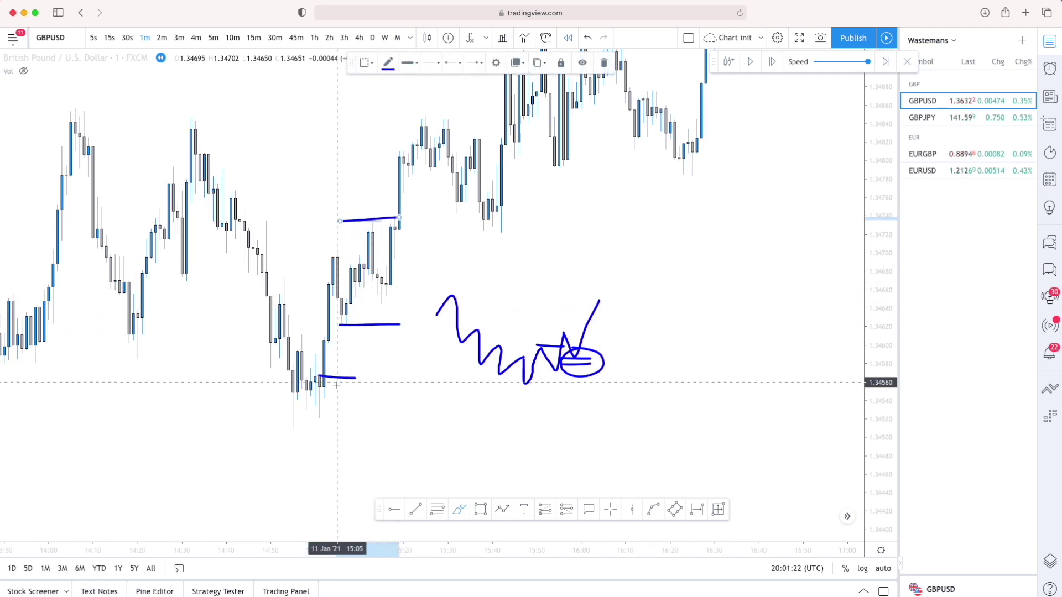
Circle the 15:00 base low and the 15:05 pullback low with the Brush, and undo both circles
{"action": "mouse_move", "coordinate": [328, 376]}
{"action": "left_mouse_down"}
{"action": "mouse_move", "coordinate": [297, 408]}
{"action": "mouse_move", "coordinate": [324, 379]}
{"action": "left_mouse_up"}
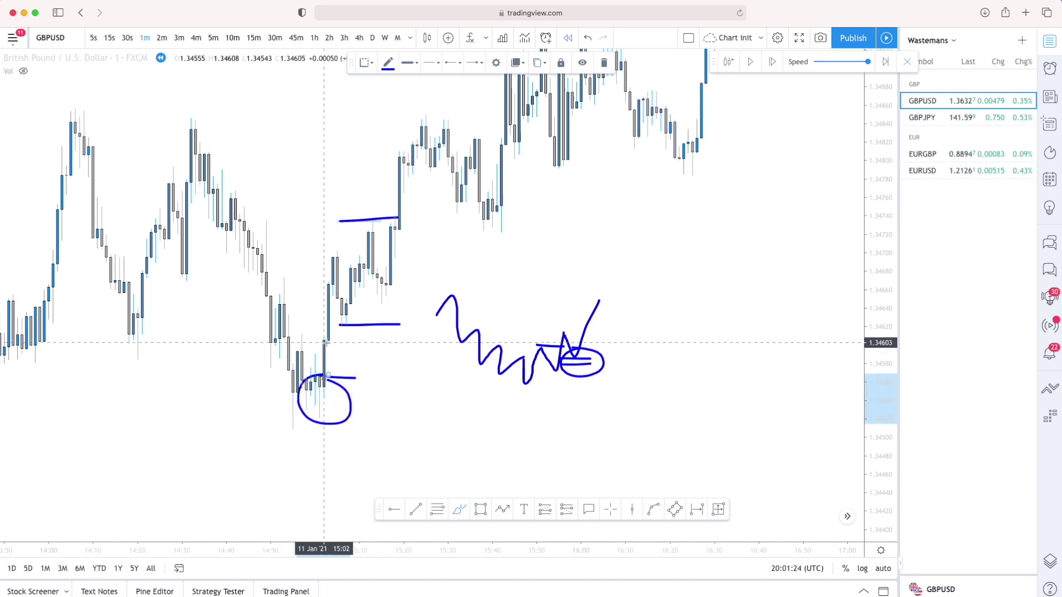
{"action": "scroll", "coordinate": [363, 310], "scroll_direction": "down", "scroll_amount": 1}
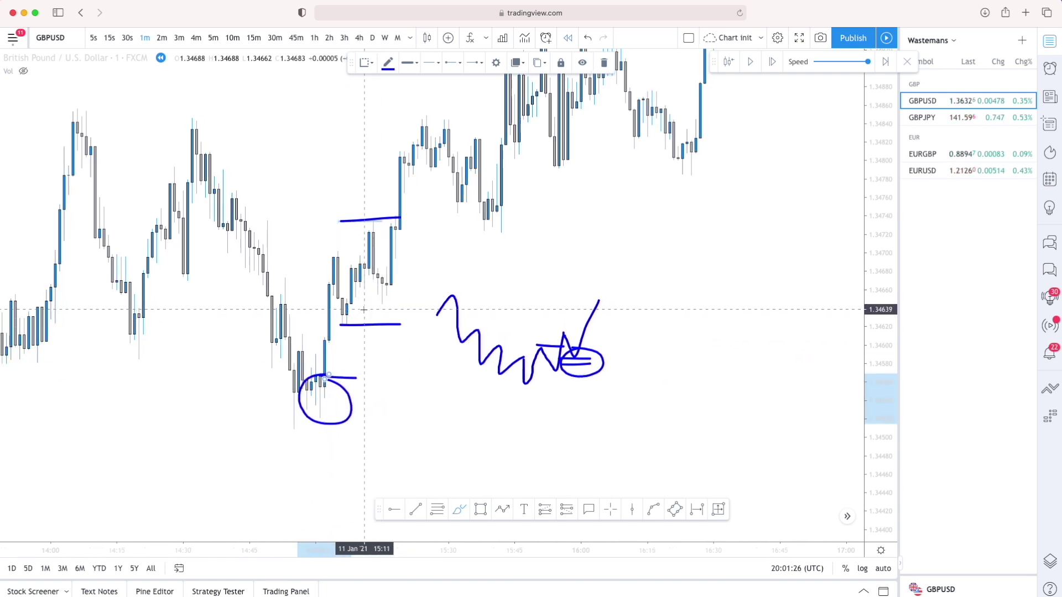
{"action": "scroll", "coordinate": [363, 310], "scroll_direction": "down", "scroll_amount": 1}
{"action": "mouse_move", "coordinate": [362, 299]}
{"action": "left_mouse_down"}
{"action": "mouse_move", "coordinate": [339, 292]}
{"action": "mouse_move", "coordinate": [361, 332]}
{"action": "left_mouse_up"}
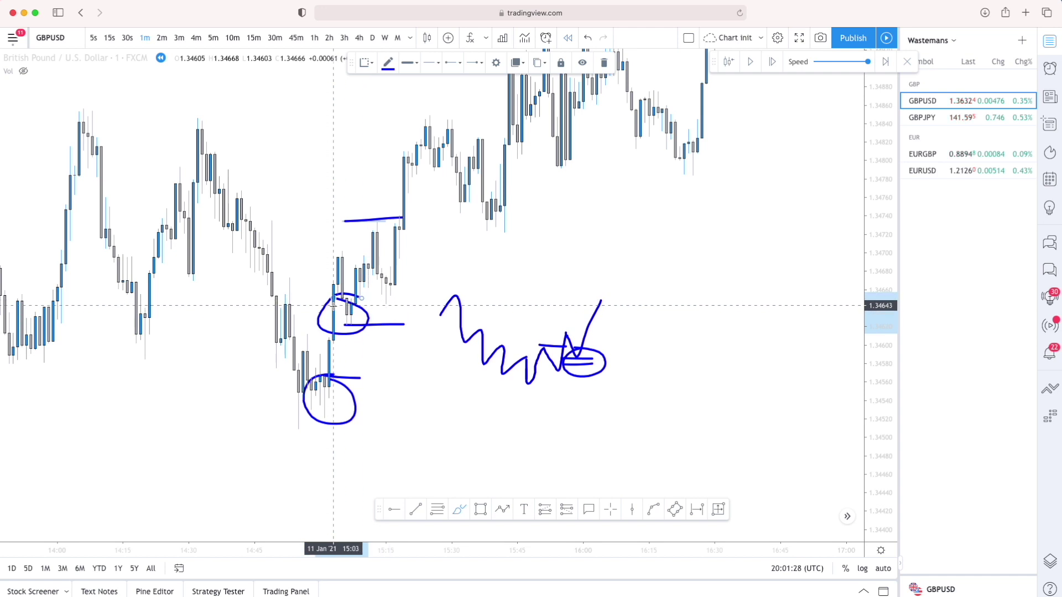
{"action": "scroll", "coordinate": [371, 256], "scroll_direction": "left", "scroll_amount": 1}
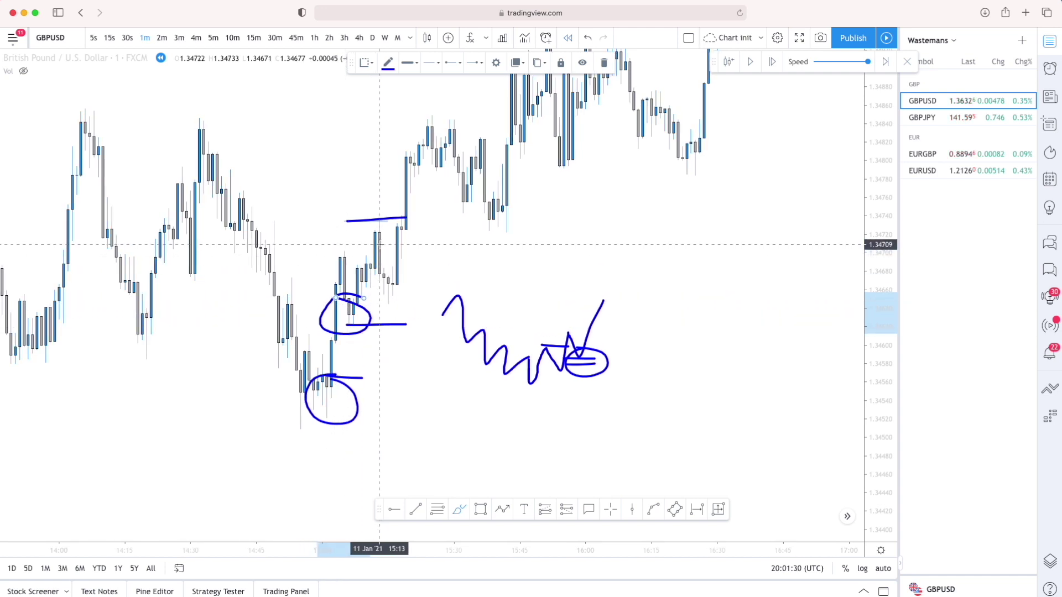
{"action": "scroll", "coordinate": [380, 262], "scroll_direction": "down", "scroll_amount": 1}
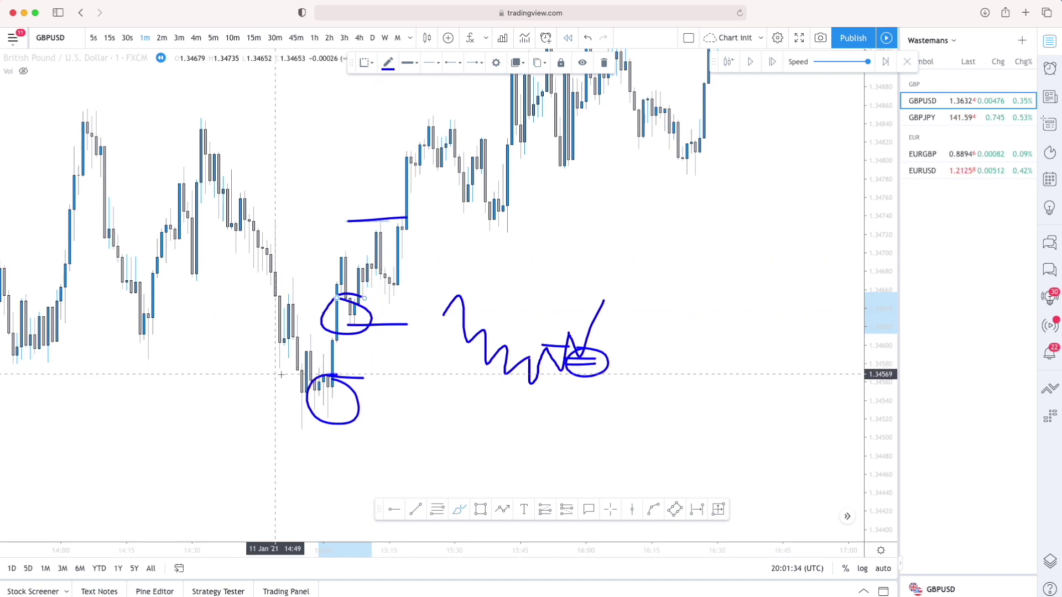
{"action": "key", "text": "super+z"}
{"action": "key", "text": "super+z"}
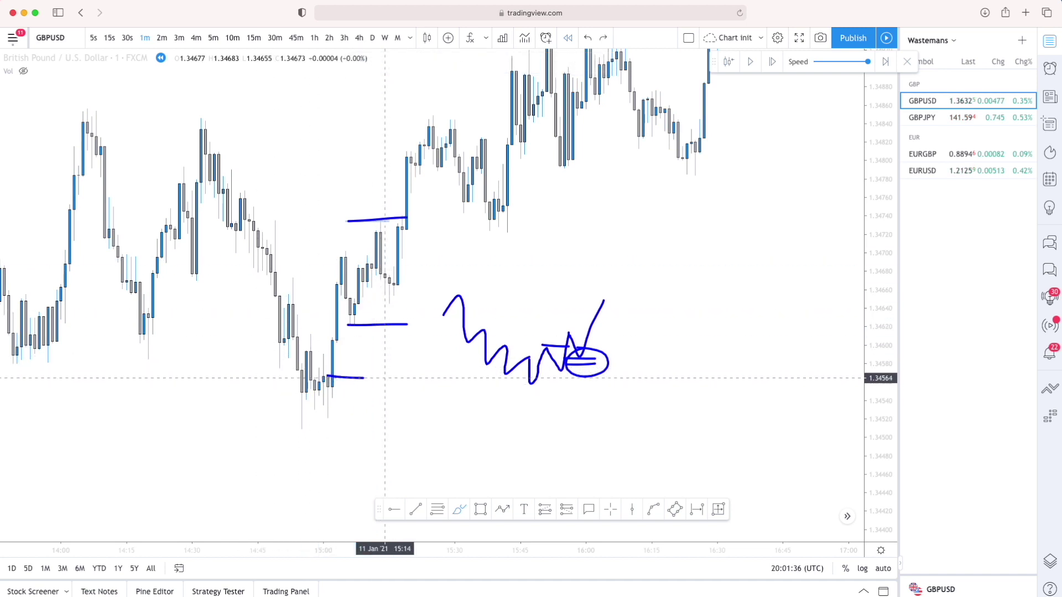
Brush arcs around the swing low, swing high, final low and next swing high of the reversal between about 14:50 and 15:05
{"action": "left_click_drag", "start_coordinate": [266, 363], "coordinate": [304, 372]}
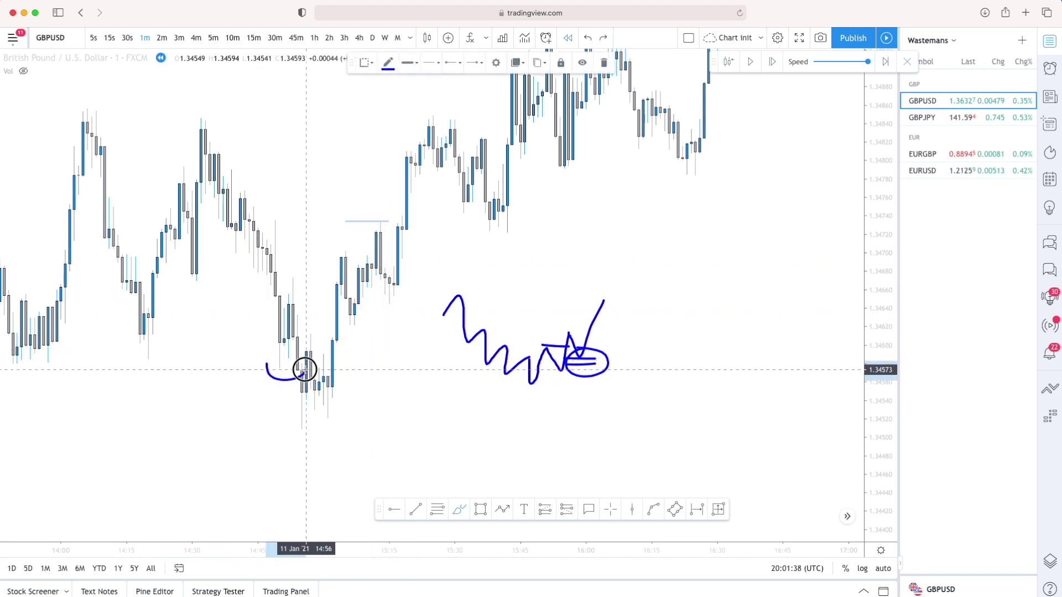
{"action": "left_click_drag", "start_coordinate": [285, 281], "coordinate": [312, 278]}
{"action": "left_click_drag", "start_coordinate": [287, 426], "coordinate": [346, 418]}
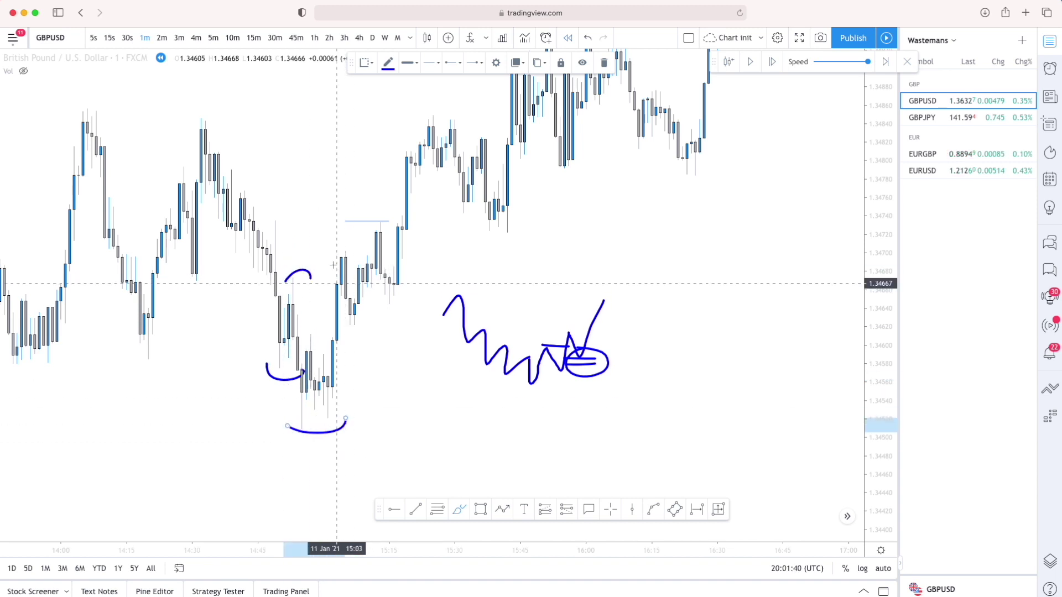
{"action": "left_click_drag", "start_coordinate": [330, 256], "coordinate": [363, 265]}
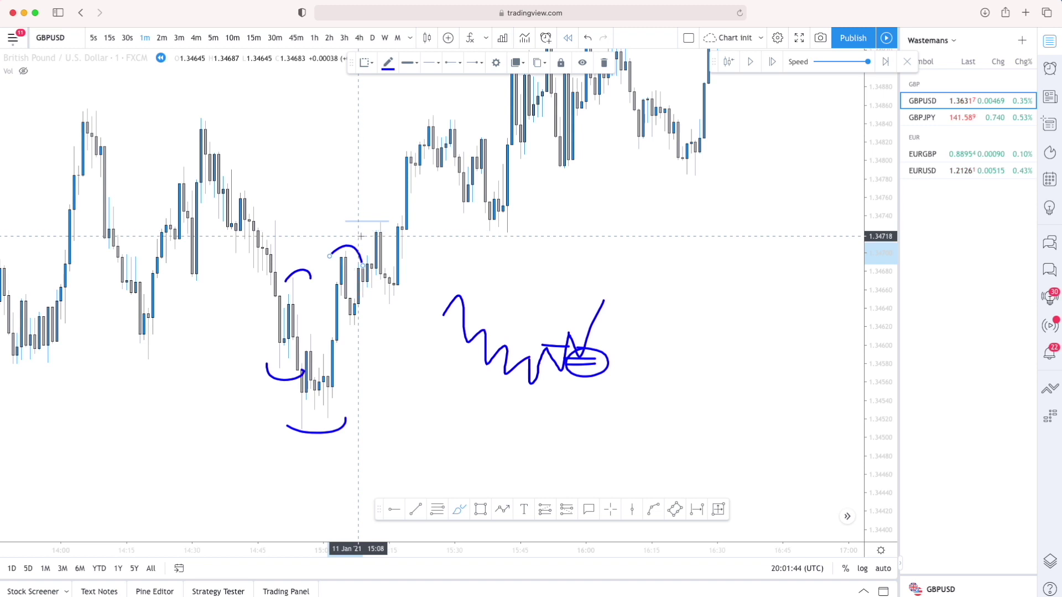
Number the two structure breaks 1 and 2 with circled brush marks, add a horizontal line near 1.3460, and undo these annotations
{"action": "left_click_drag", "start_coordinate": [310, 218], "coordinate": [319, 209]}
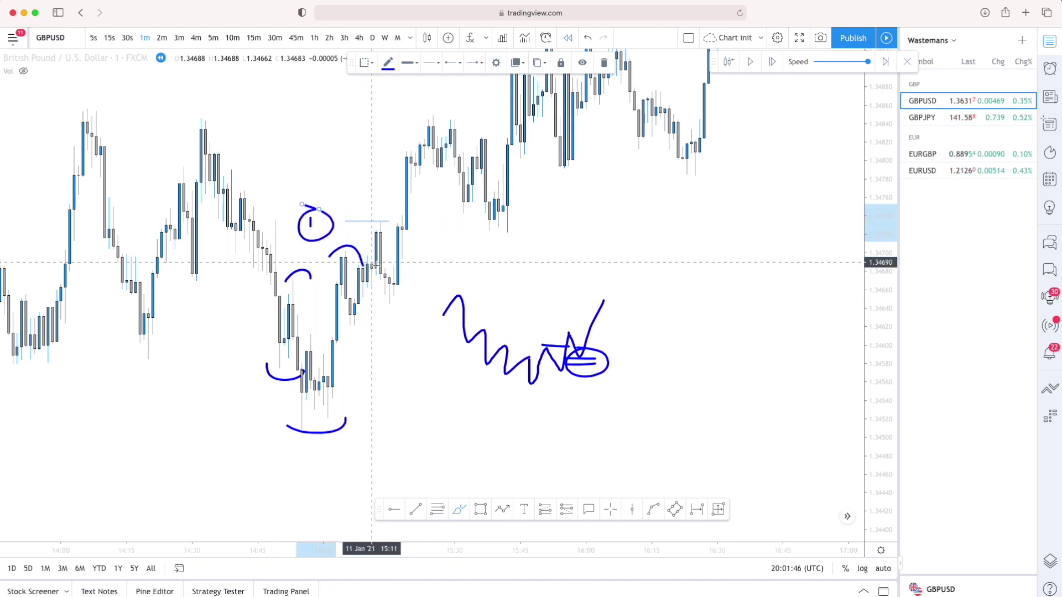
{"action": "left_click_drag", "start_coordinate": [355, 307], "coordinate": [390, 228]}
{"action": "left_click_drag", "start_coordinate": [357, 189], "coordinate": [390, 196]}
{"action": "mouse_move", "coordinate": [344, 174]}
{"action": "left_mouse_down"}
{"action": "mouse_move", "coordinate": [341, 215]}
{"action": "mouse_move", "coordinate": [345, 167]}
{"action": "left_mouse_up"}
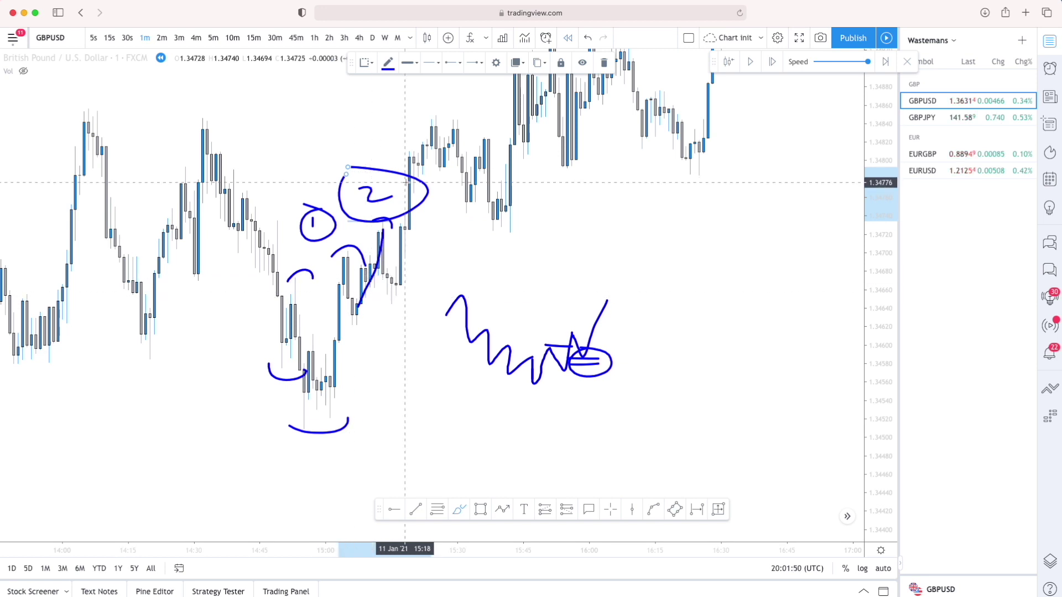
{"action": "left_click_drag", "start_coordinate": [245, 341], "coordinate": [514, 341]}
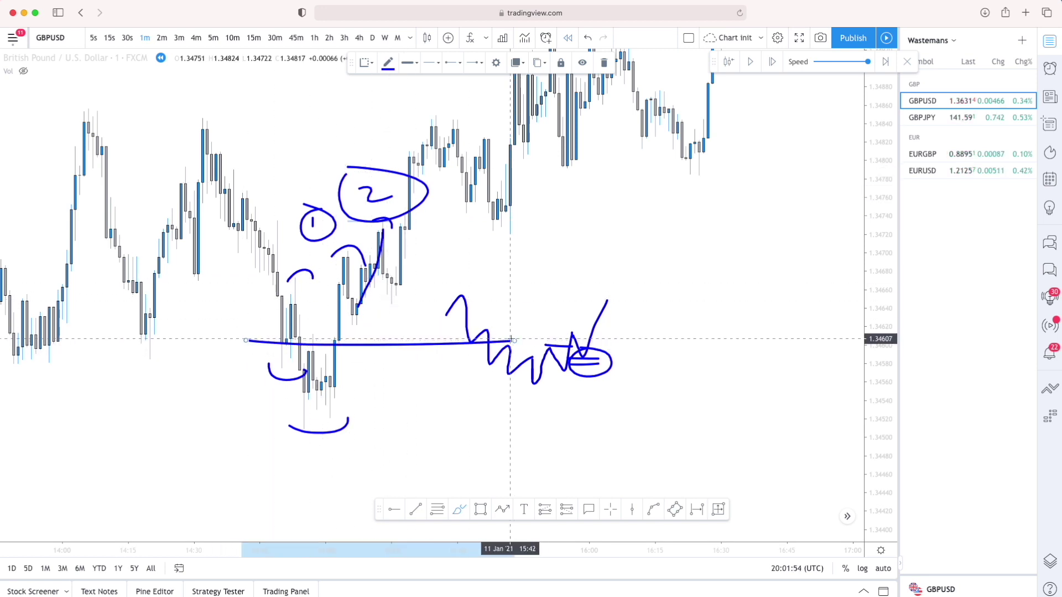
{"action": "key", "text": "super+z"}
{"action": "key", "text": "super+z"}
{"action": "key", "text": "super+z"}
{"action": "key", "text": "super+z"}
{"action": "key", "text": "super+z"}
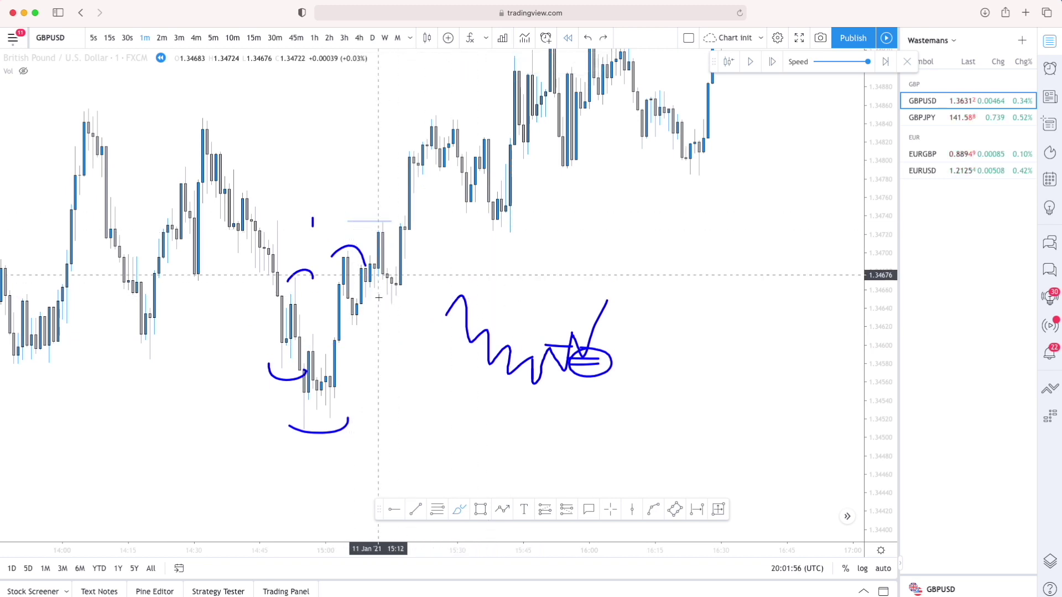
Brush demand-zone lines at about 1.3465 and 1.3468 from the 15:15 low, and lines over the highs near 1.3485 and 1.3496
{"action": "left_click_drag", "start_coordinate": [523, 268], "coordinate": [400, 378]}
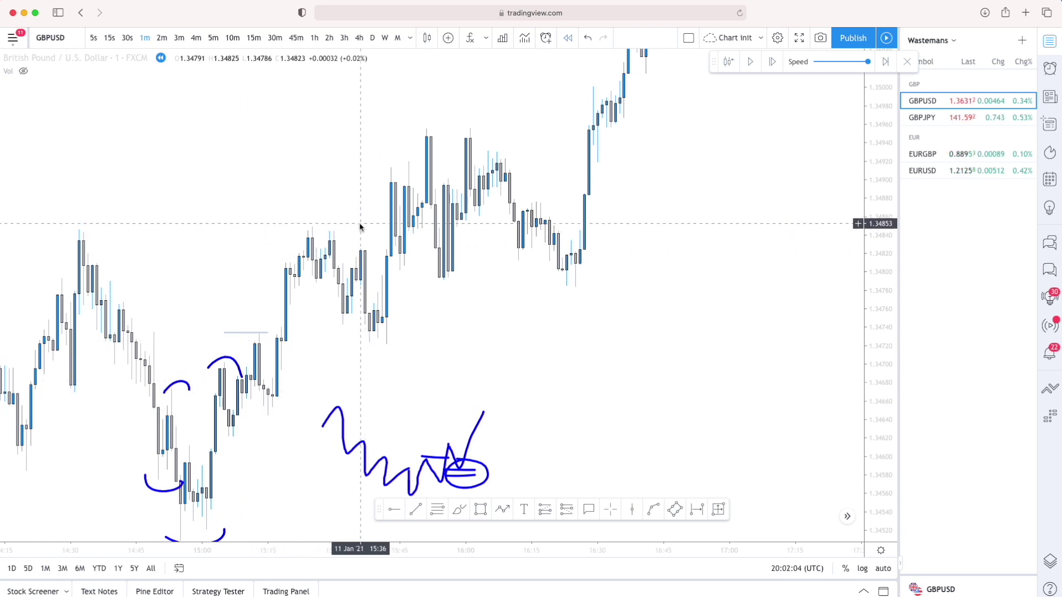
{"action": "left_click", "coordinate": [464, 512]}
{"action": "left_click_drag", "start_coordinate": [272, 407], "coordinate": [330, 403]}
{"action": "left_click_drag", "start_coordinate": [270, 377], "coordinate": [339, 375]}
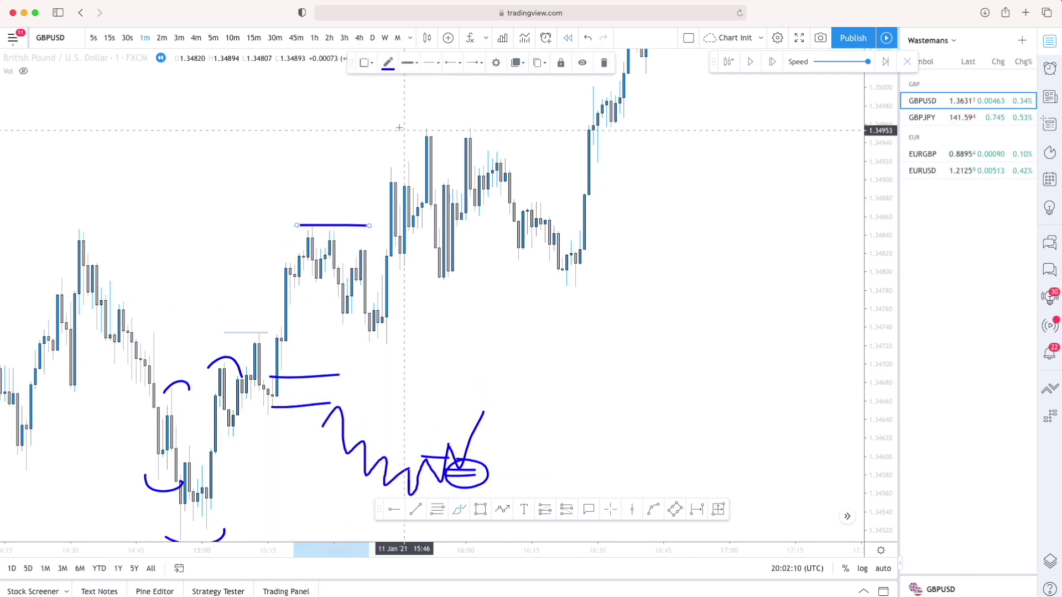
{"action": "left_click_drag", "start_coordinate": [398, 123], "coordinate": [485, 128]}
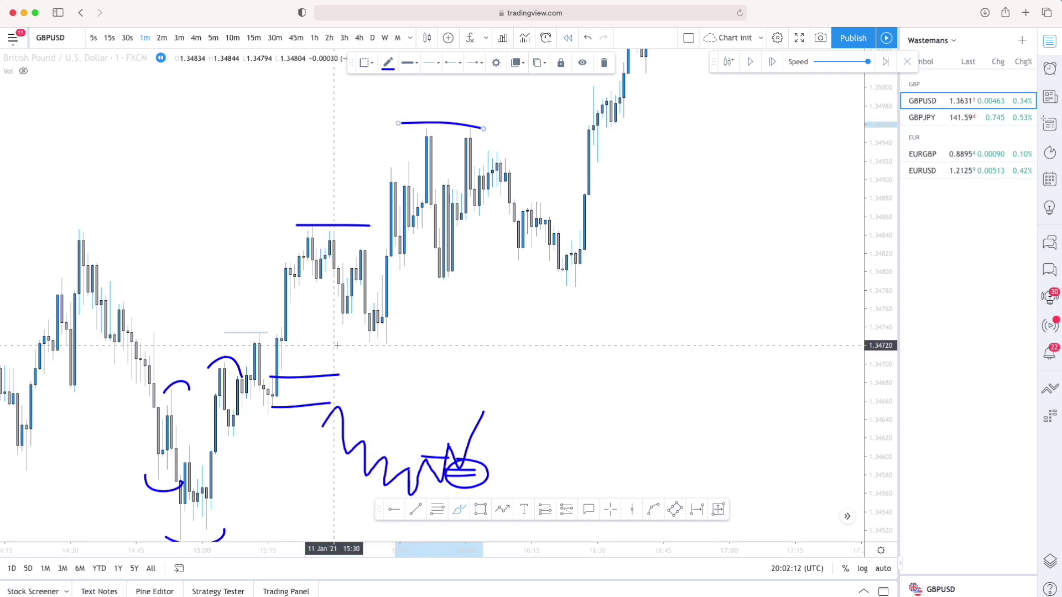
Brush horizontal lines from the pullback lows at about 1.3472, 1.3474 and 1.3480, and circle the low just before 16:00
{"action": "left_click_drag", "start_coordinate": [342, 345], "coordinate": [655, 330]}
{"action": "left_click_drag", "start_coordinate": [377, 274], "coordinate": [554, 268]}
{"action": "left_click_drag", "start_coordinate": [378, 323], "coordinate": [615, 324]}
{"action": "mouse_move", "coordinate": [418, 261]}
{"action": "left_mouse_down"}
{"action": "mouse_move", "coordinate": [417, 277]}
{"action": "mouse_move", "coordinate": [464, 266]}
{"action": "left_mouse_up"}
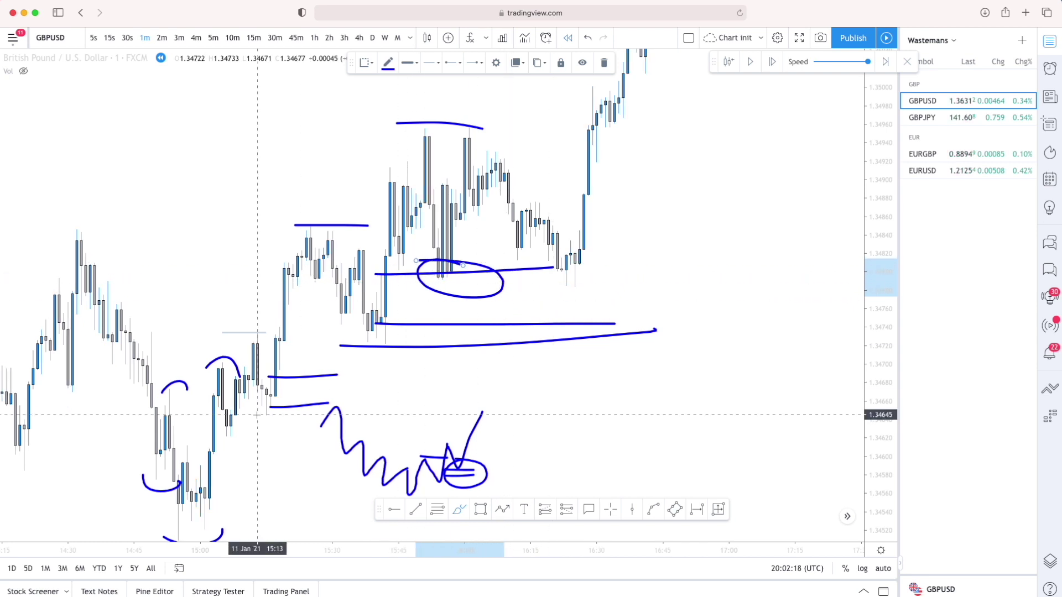
{"action": "left_click_drag", "start_coordinate": [196, 496], "coordinate": [236, 377]}
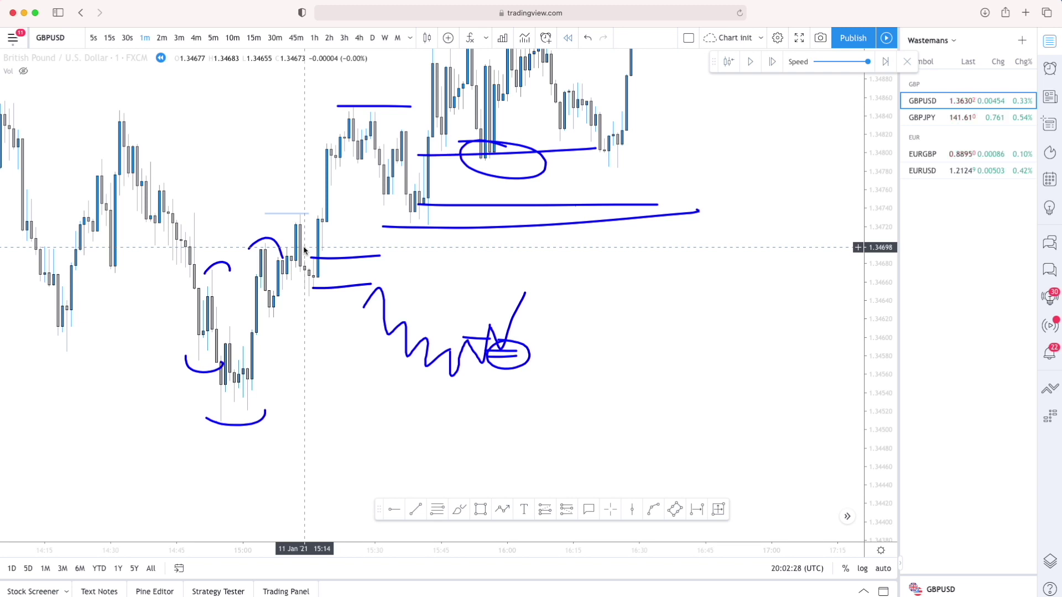
{"action": "scroll", "coordinate": [304, 250], "scroll_direction": "down", "scroll_amount": 2}
{"action": "left_click_drag", "start_coordinate": [365, 346], "coordinate": [559, 330]}
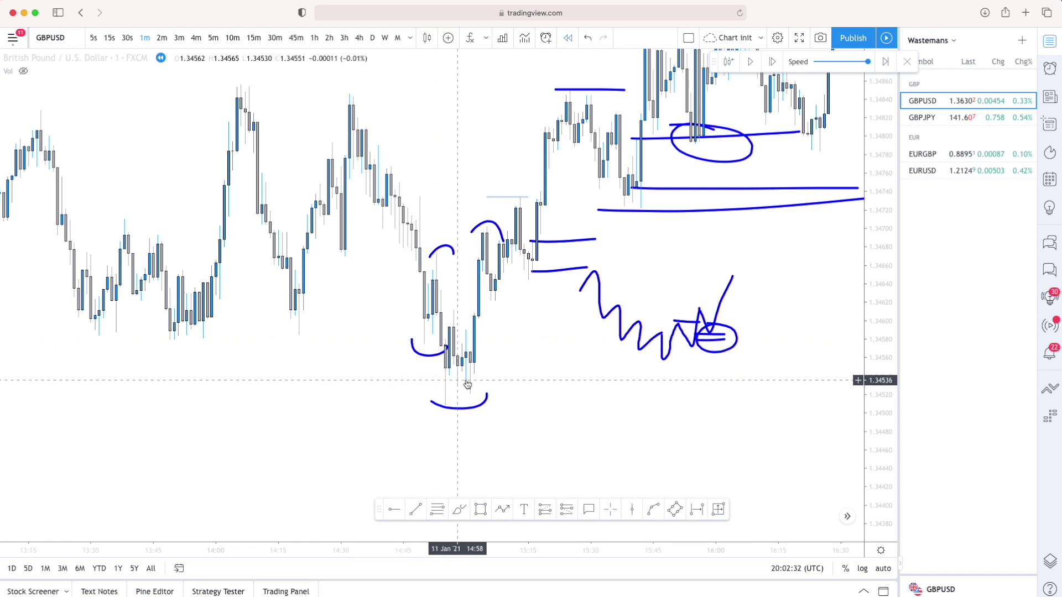
{"action": "left_click_drag", "start_coordinate": [212, 337], "coordinate": [232, 358]}
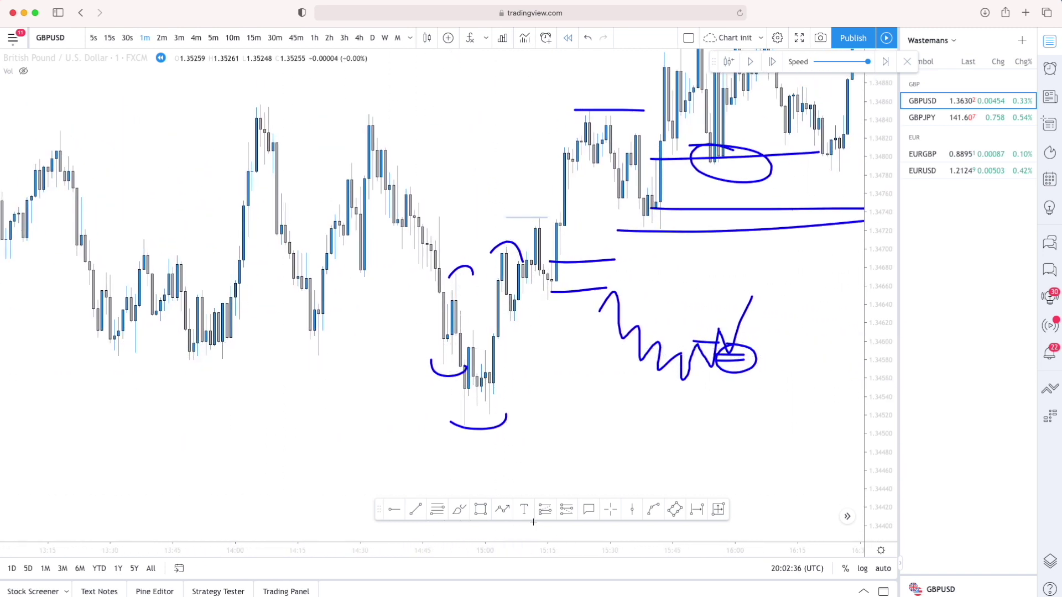
Examine the 1-minute GBPUSD price action before and after the 15:00 reversal, including the earlier highs and lows between 13:30 and 14:45
{"action": "left_click_drag", "start_coordinate": [513, 547], "coordinate": [363, 549]}
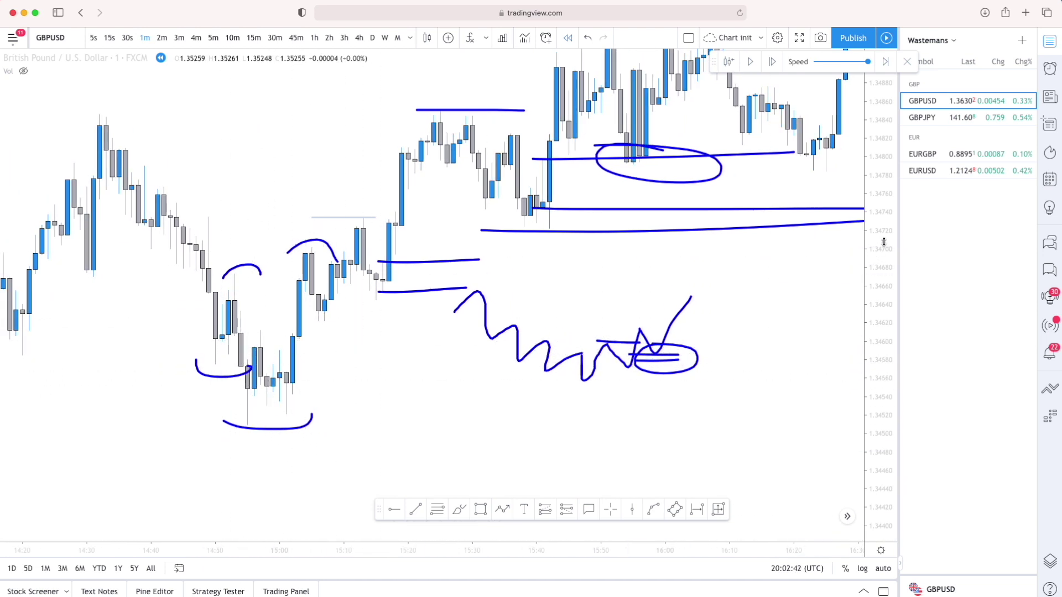
{"action": "left_click_drag", "start_coordinate": [884, 241], "coordinate": [883, 354]}
{"action": "left_click_drag", "start_coordinate": [772, 327], "coordinate": [565, 366]}
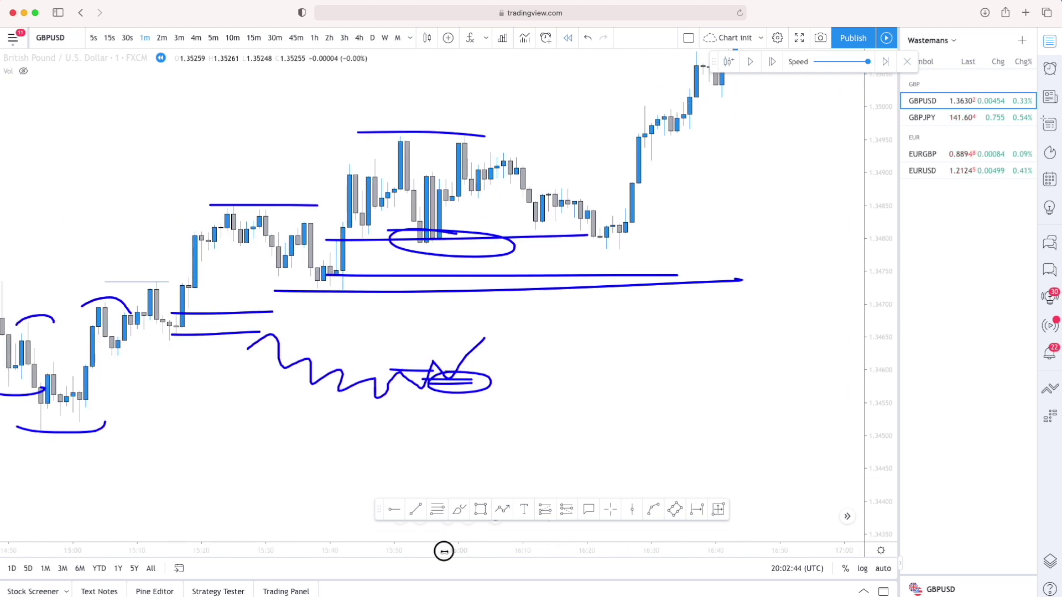
{"action": "left_click_drag", "start_coordinate": [436, 551], "coordinate": [688, 551]}
{"action": "left_click_drag", "start_coordinate": [735, 352], "coordinate": [527, 406]}
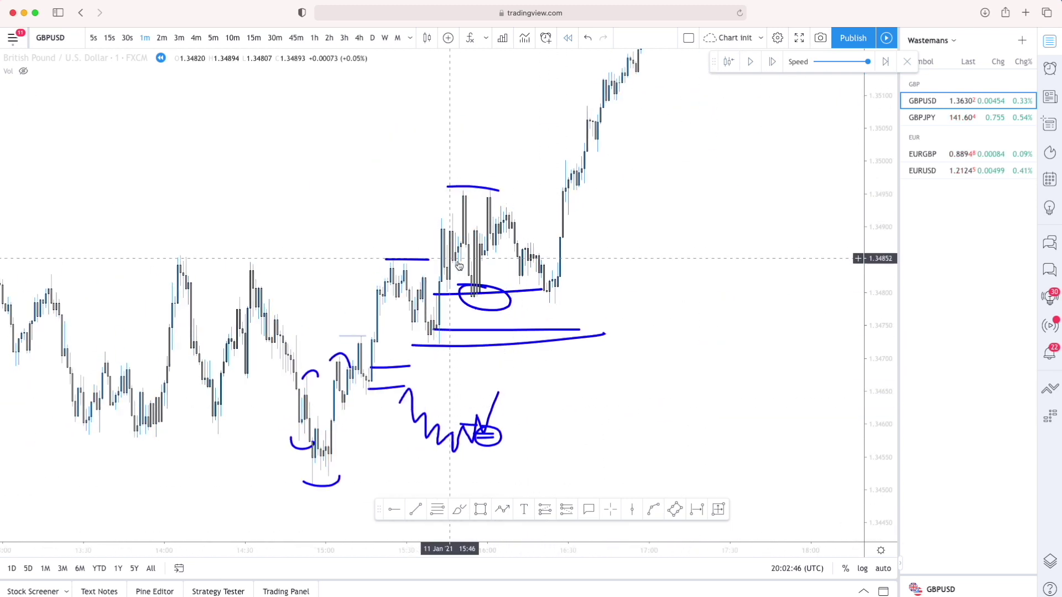
{"action": "left_click_drag", "start_coordinate": [641, 187], "coordinate": [700, 173]}
{"action": "left_click_drag", "start_coordinate": [427, 342], "coordinate": [593, 349]}
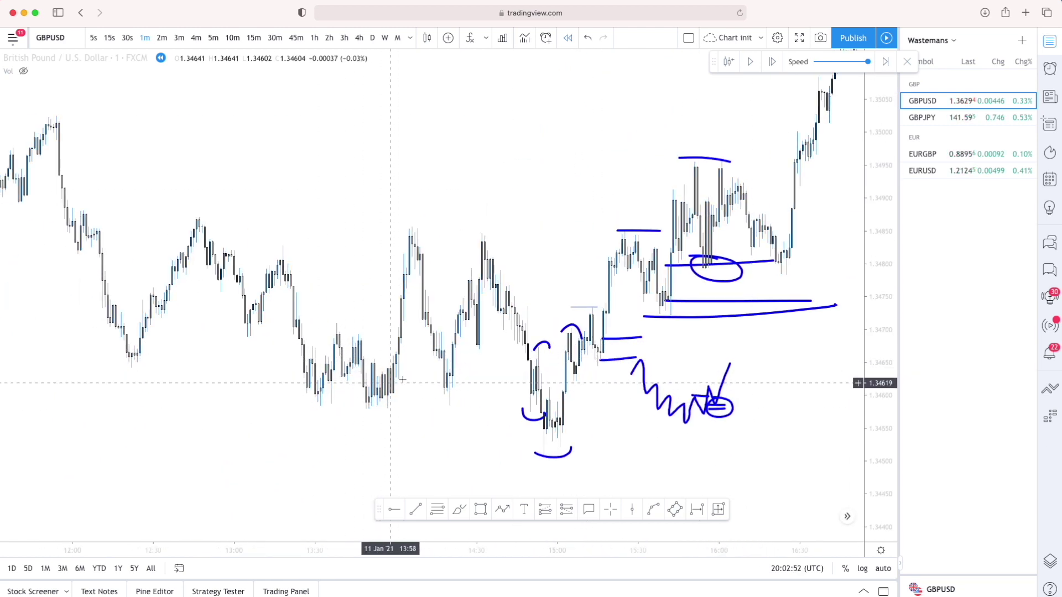
{"action": "left_click_drag", "start_coordinate": [409, 254], "coordinate": [413, 258]}
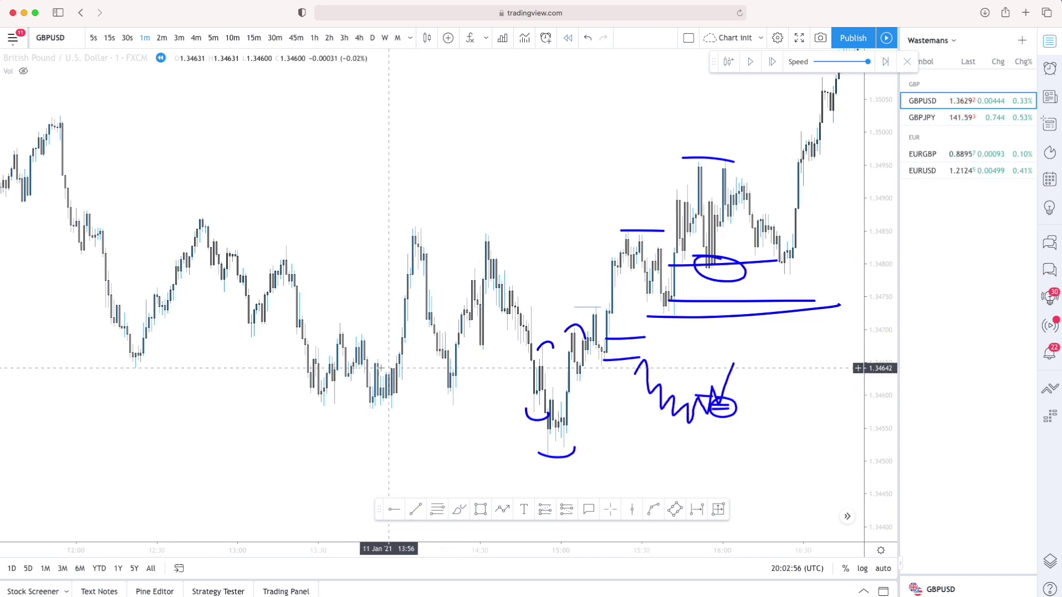
{"action": "left_click_drag", "start_coordinate": [362, 392], "coordinate": [512, 381]}
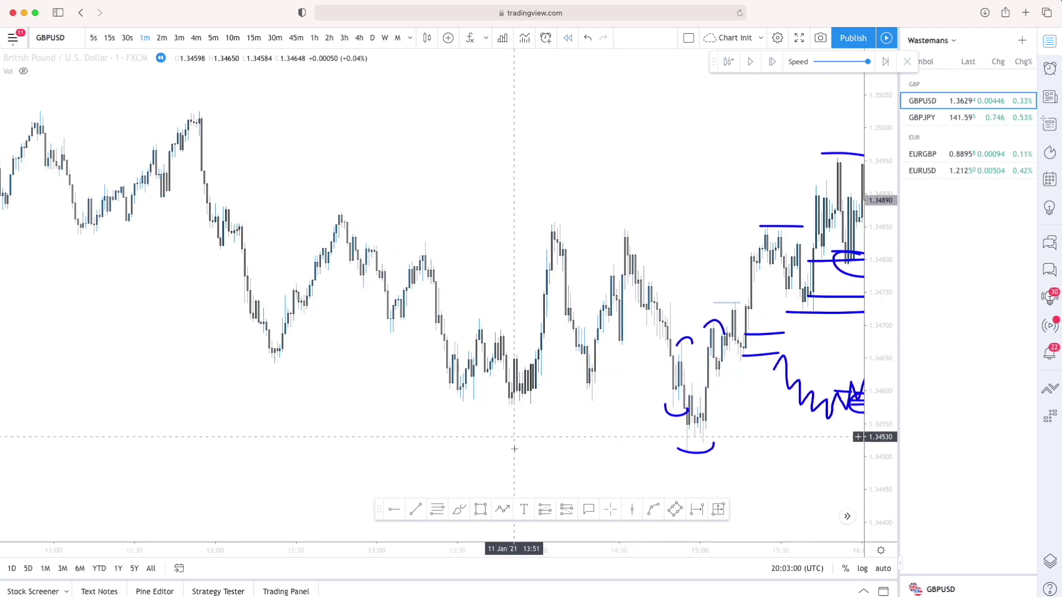
{"action": "scroll", "coordinate": [308, 380], "scroll_direction": "up", "scroll_amount": 3}
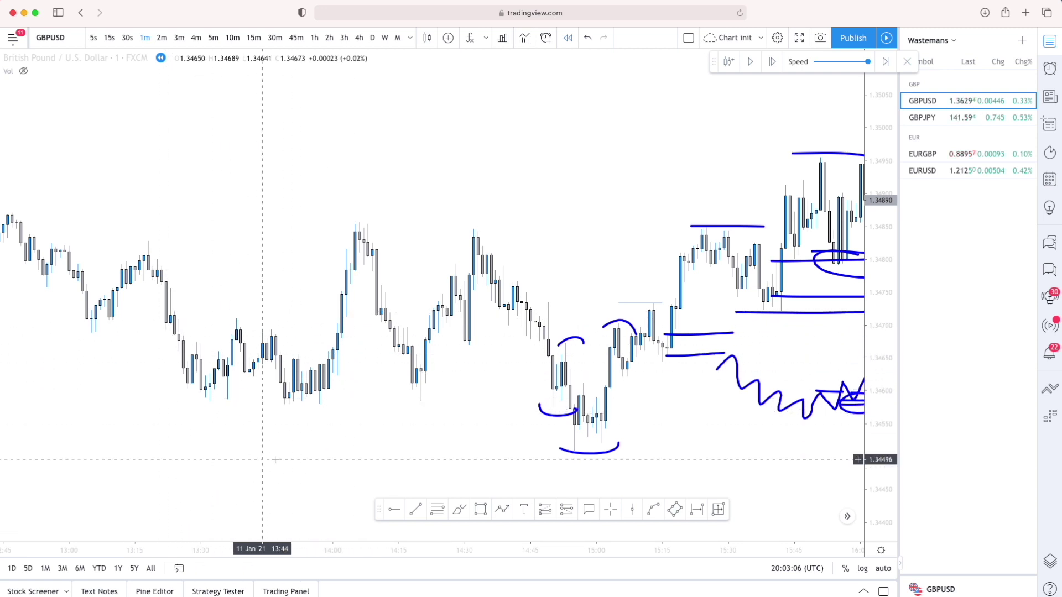
{"action": "scroll", "coordinate": [365, 177], "scroll_direction": "left", "scroll_amount": 3}
{"action": "left_click_drag", "start_coordinate": [430, 386], "coordinate": [281, 379]}
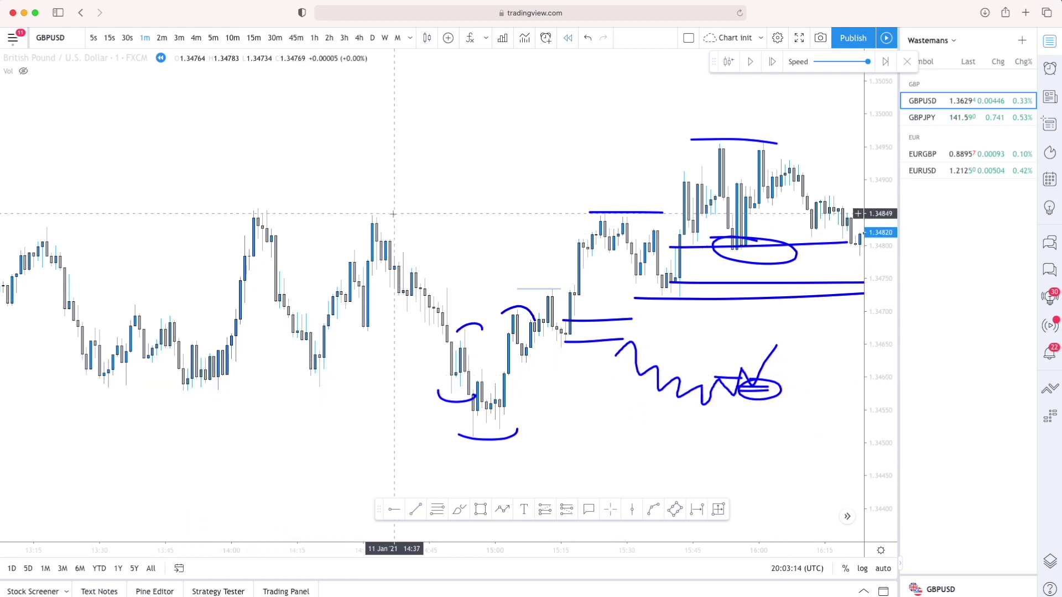
{"action": "left_click_drag", "start_coordinate": [415, 225], "coordinate": [448, 221]}
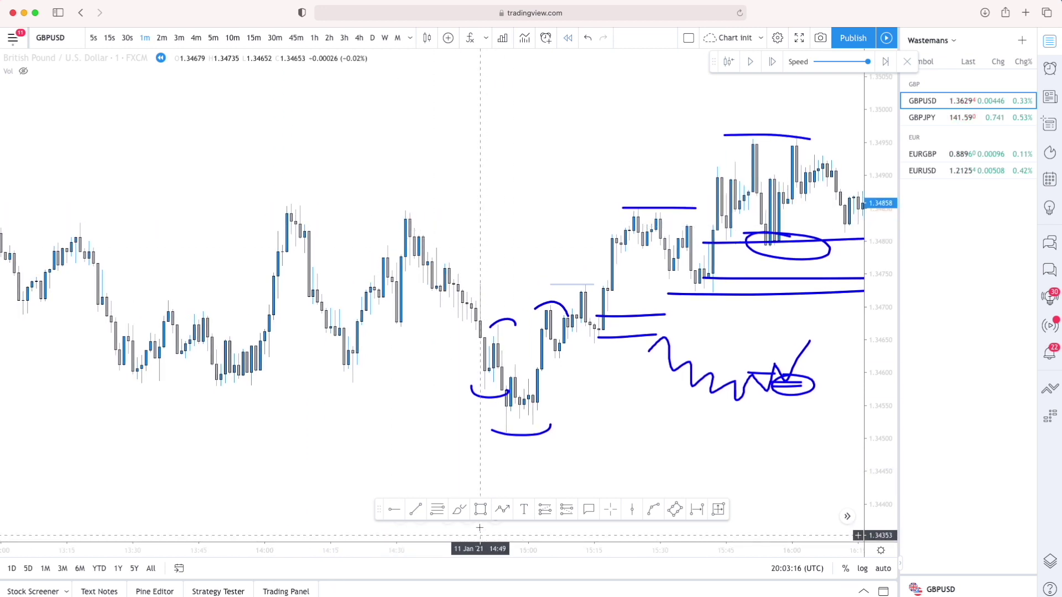
Brush a rising stroke from the 14:20 low to the following high and a line under the 13:55 and 14:20 lows at about 1.3458
{"action": "left_click", "coordinate": [459, 510]}
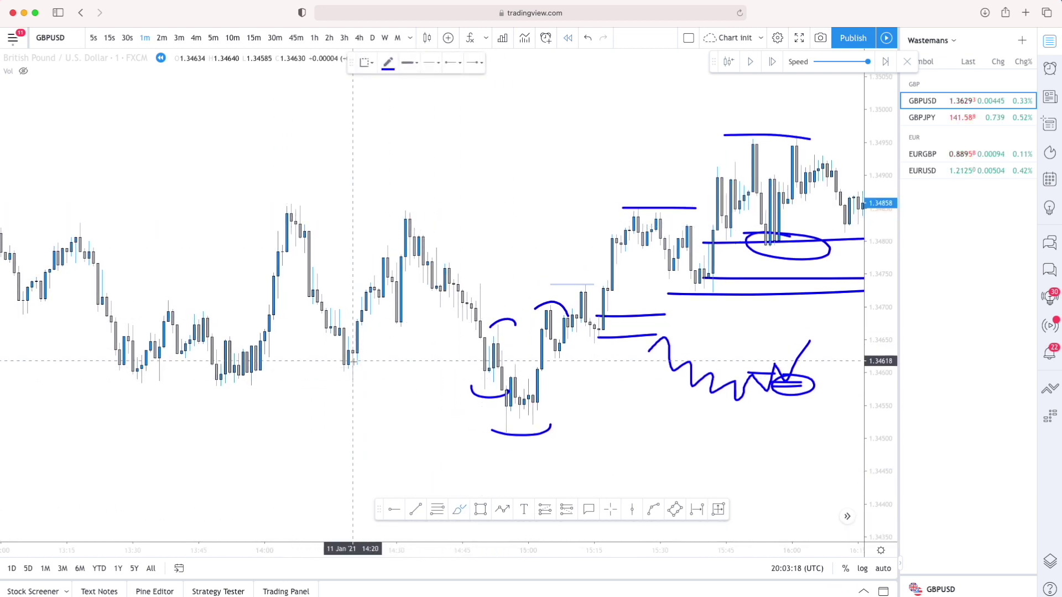
{"action": "left_click_drag", "start_coordinate": [348, 363], "coordinate": [427, 220]}
{"action": "left_click_drag", "start_coordinate": [232, 387], "coordinate": [357, 384]}
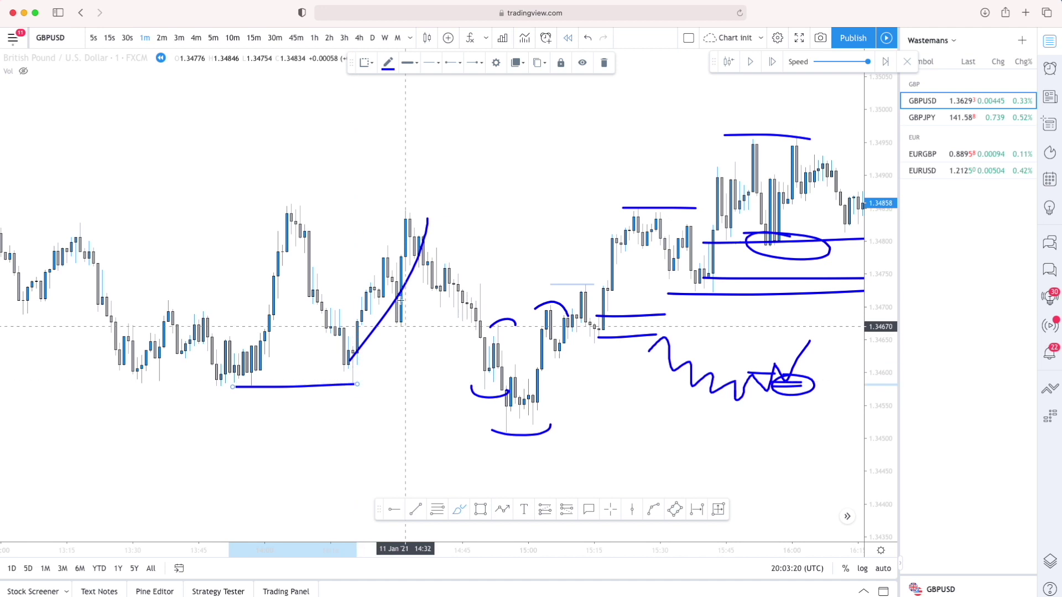
Brush two lines over the equal highs near 1.3485 and draw a circled dollar sign above them
{"action": "left_click_drag", "start_coordinate": [205, 215], "coordinate": [433, 211]}
{"action": "left_click_drag", "start_coordinate": [251, 206], "coordinate": [524, 199]}
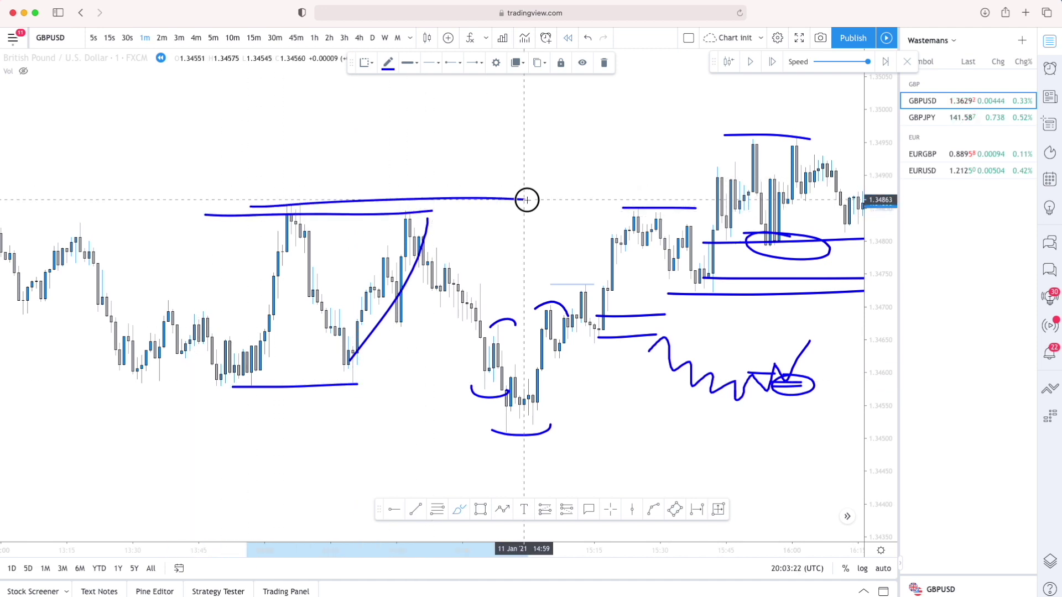
{"action": "mouse_move", "coordinate": [360, 151]}
{"action": "left_mouse_down"}
{"action": "mouse_move", "coordinate": [372, 183]}
{"action": "mouse_move", "coordinate": [363, 206]}
{"action": "left_mouse_up"}
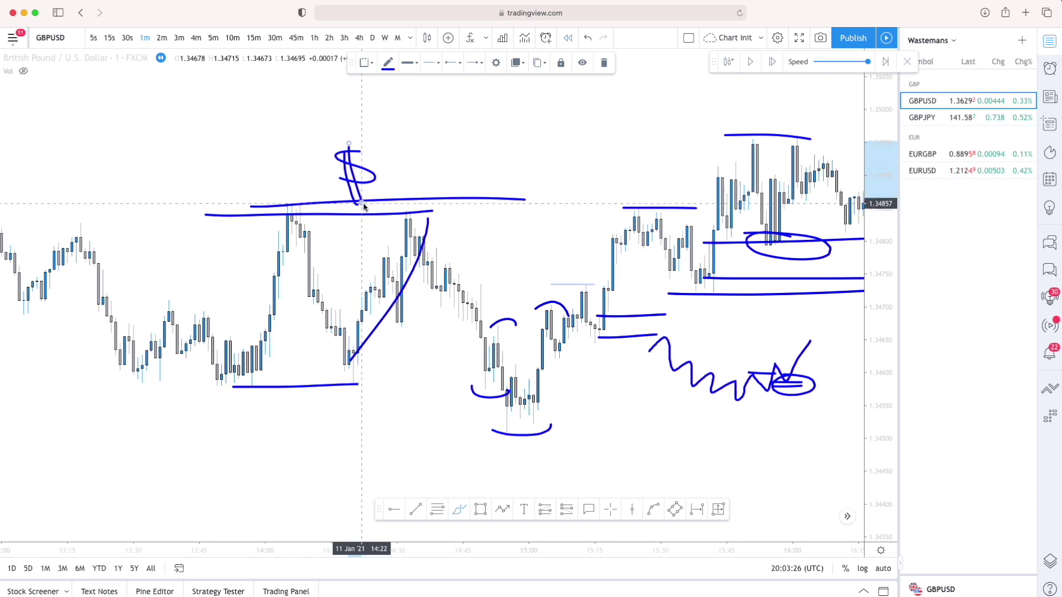
{"action": "mouse_move", "coordinate": [332, 132]}
{"action": "left_mouse_down"}
{"action": "mouse_move", "coordinate": [284, 171]}
{"action": "mouse_move", "coordinate": [312, 112]}
{"action": "left_mouse_up"}
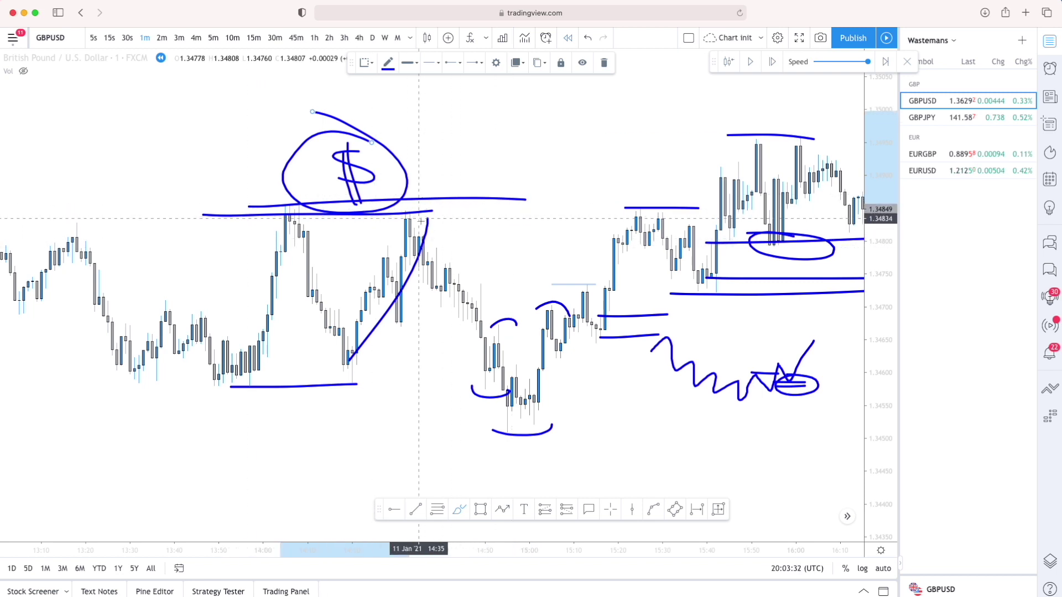
Circle the lows near 13:55 and 15:00, brush a rising arrow from the 15:00 low, and undo the strokes back to the line under the lows
{"action": "mouse_move", "coordinate": [265, 336]}
{"action": "left_mouse_down"}
{"action": "mouse_move", "coordinate": [291, 360]}
{"action": "mouse_move", "coordinate": [267, 338]}
{"action": "left_mouse_up"}
{"action": "mouse_move", "coordinate": [536, 377]}
{"action": "left_mouse_down"}
{"action": "mouse_move", "coordinate": [489, 382]}
{"action": "mouse_move", "coordinate": [631, 255]}
{"action": "left_mouse_up"}
{"action": "mouse_move", "coordinate": [680, 165]}
{"action": "left_mouse_down"}
{"action": "mouse_move", "coordinate": [701, 171]}
{"action": "mouse_move", "coordinate": [608, 256]}
{"action": "left_mouse_up"}
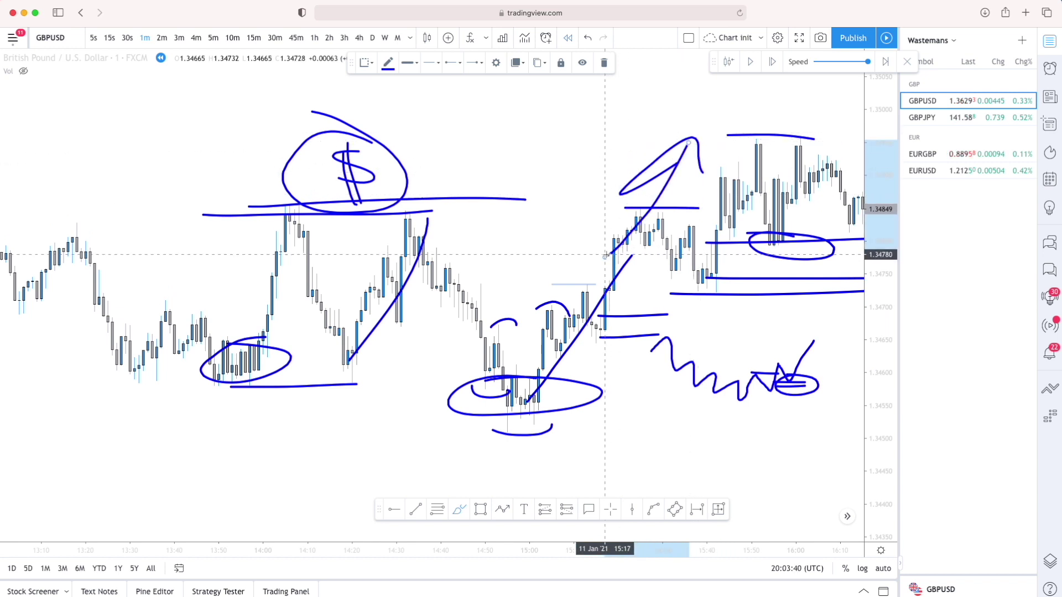
{"action": "key", "text": "super+z"}
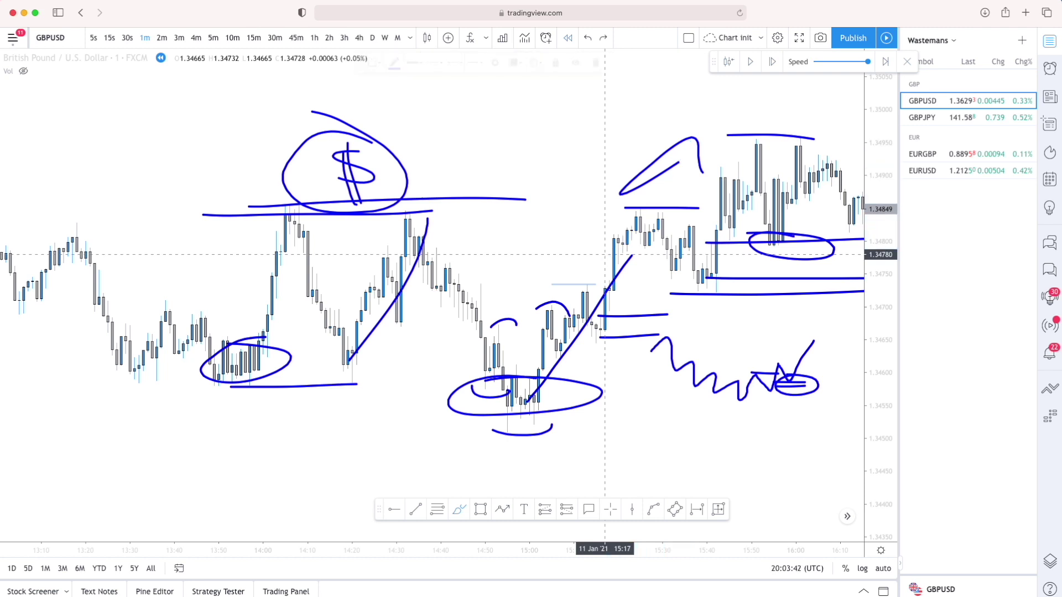
{"action": "key", "text": "super+z"}
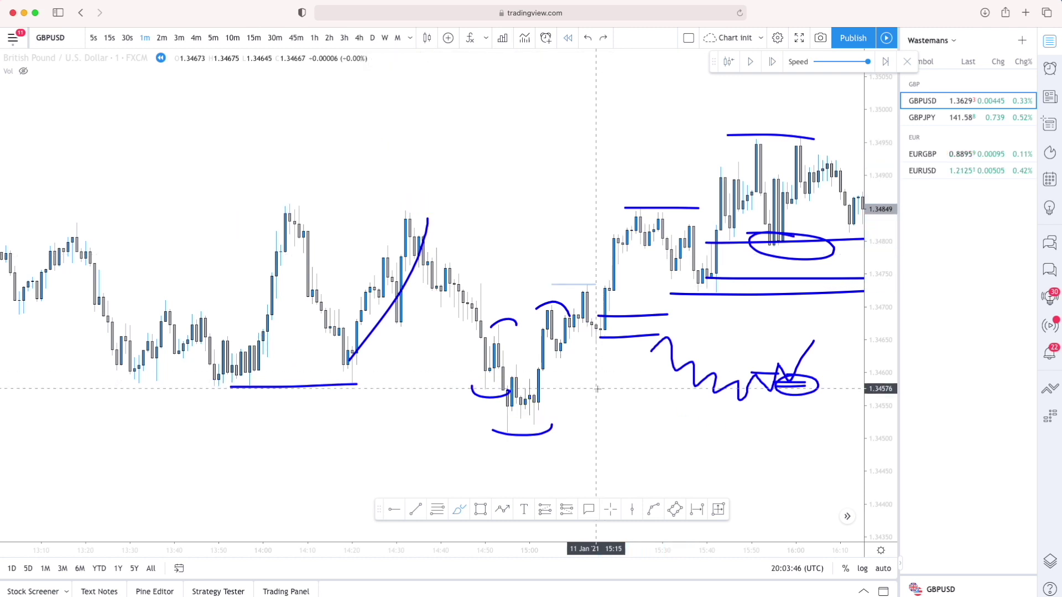
Delete the zigzag entry sketch below the rally and all brush lines and the circle drawn after 15:15
{"action": "left_click_drag", "start_coordinate": [631, 387], "coordinate": [355, 412]}
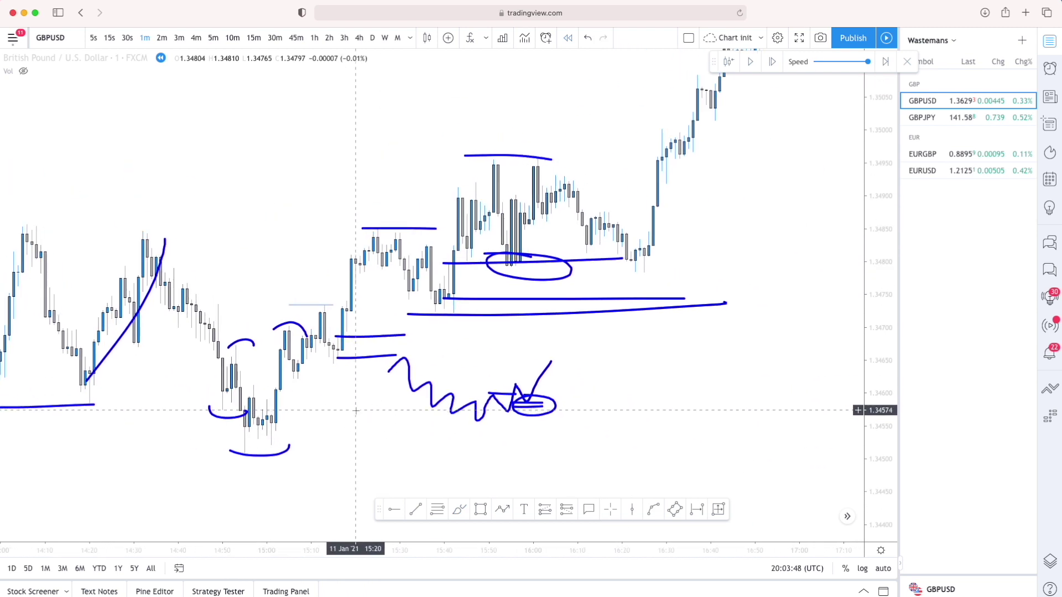
{"action": "mouse_move", "coordinate": [649, 417]}
{"action": "left_mouse_down"}
{"action": "mouse_move", "coordinate": [414, 374]}
{"action": "mouse_move", "coordinate": [424, 368]}
{"action": "left_mouse_up"}
{"action": "key", "text": "Delete"}
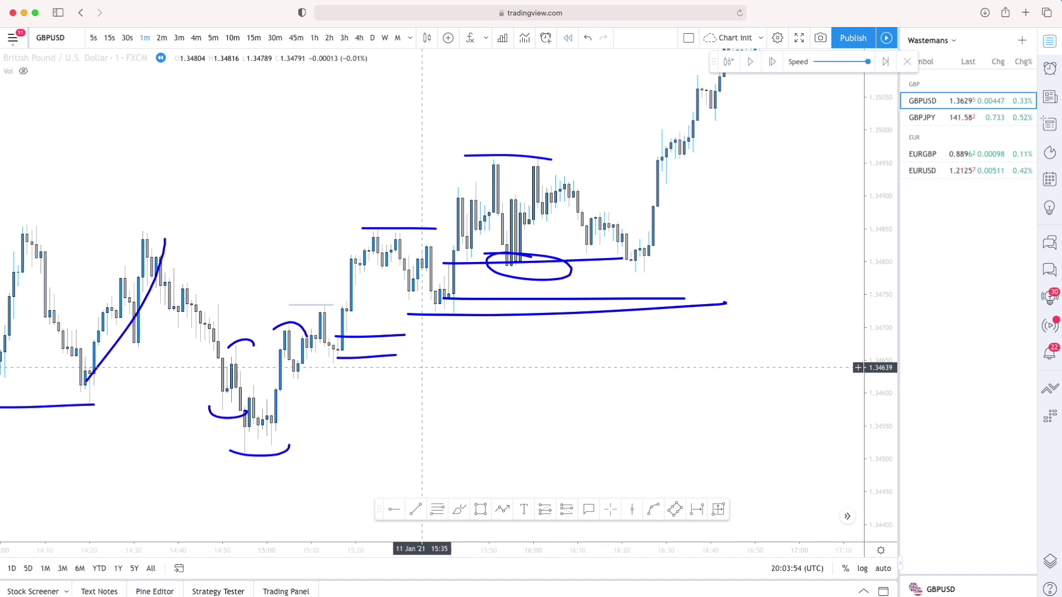
{"action": "mouse_move", "coordinate": [669, 98]}
{"action": "left_mouse_down"}
{"action": "mouse_move", "coordinate": [567, 191]}
{"action": "mouse_move", "coordinate": [340, 444]}
{"action": "left_mouse_up"}
{"action": "key", "text": "Delete"}
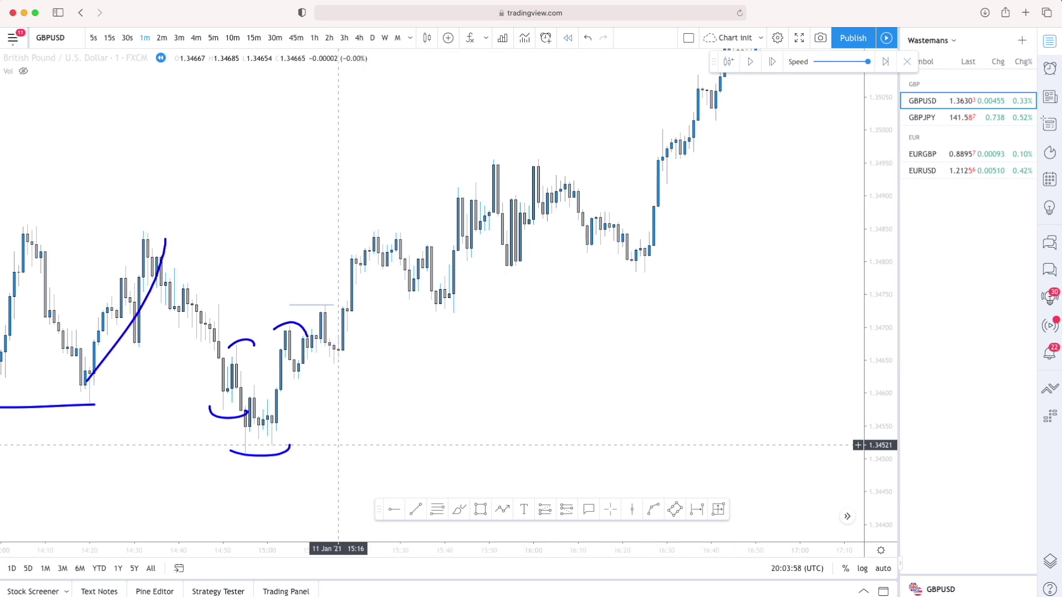
{"action": "left_click_drag", "start_coordinate": [492, 438], "coordinate": [474, 375]}
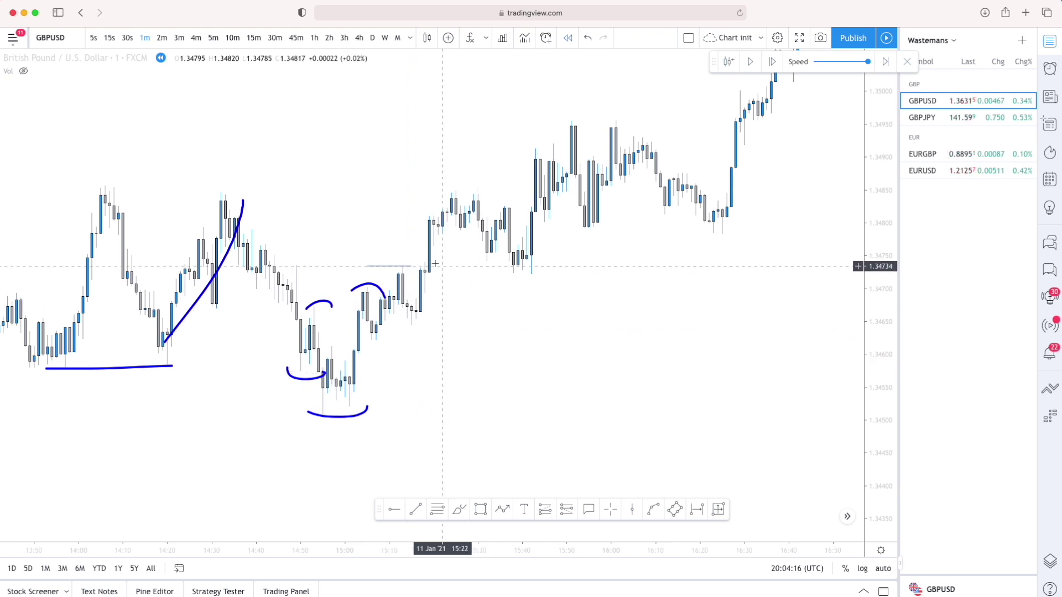
Switch the GBPUSD chart to the 4-hour interval and examine the range from late December to 11 January
{"action": "left_click", "coordinate": [360, 38]}
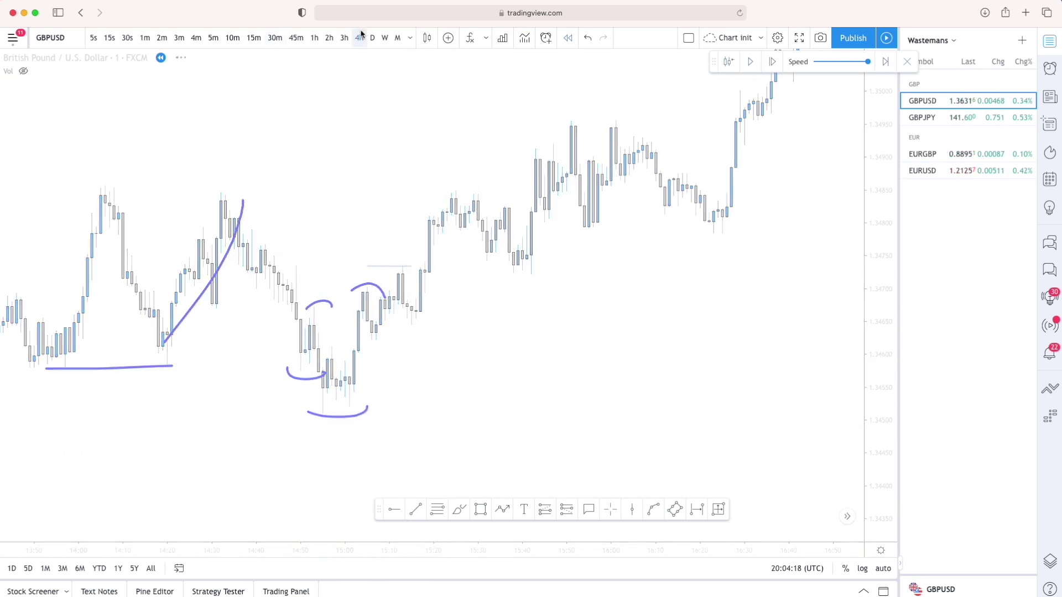
{"action": "scroll", "coordinate": [777, 383], "scroll_direction": "right", "scroll_amount": 8}
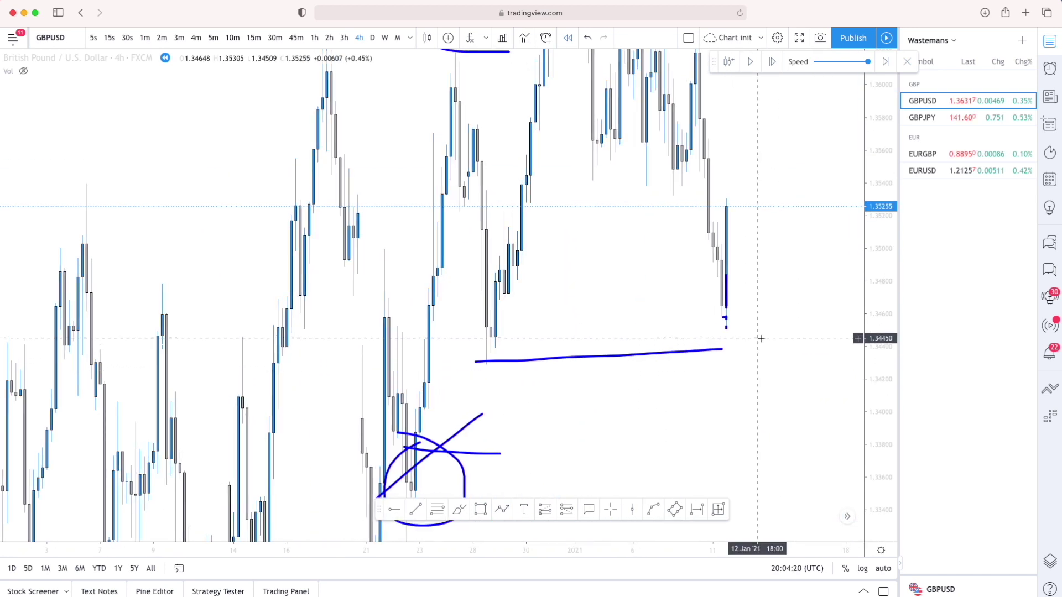
{"action": "left_click_drag", "start_coordinate": [872, 332], "coordinate": [872, 434]}
{"action": "left_click_drag", "start_coordinate": [649, 389], "coordinate": [614, 395]}
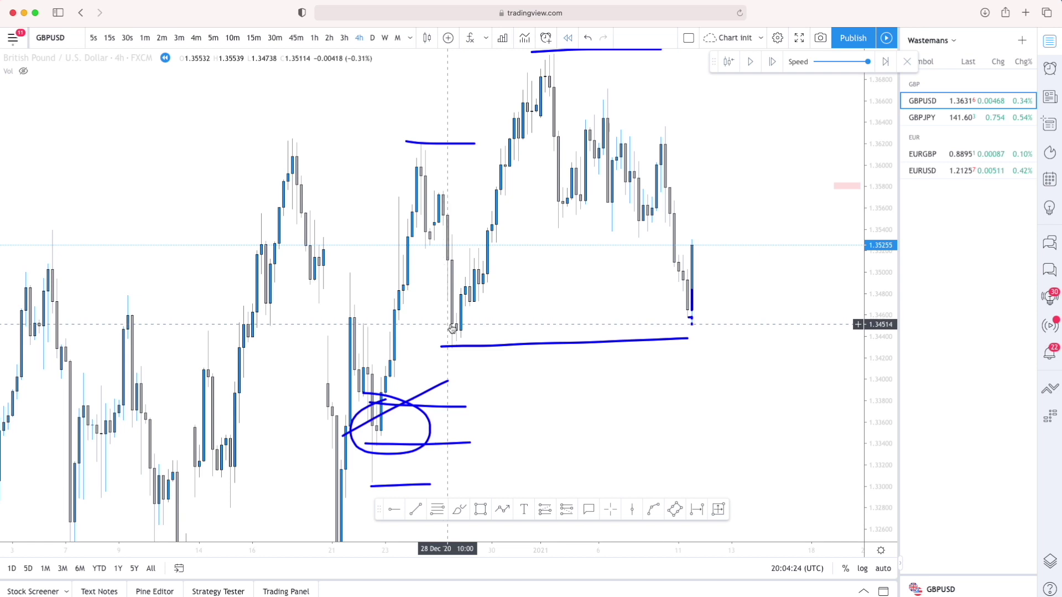
{"action": "left_click_drag", "start_coordinate": [746, 345], "coordinate": [506, 364]}
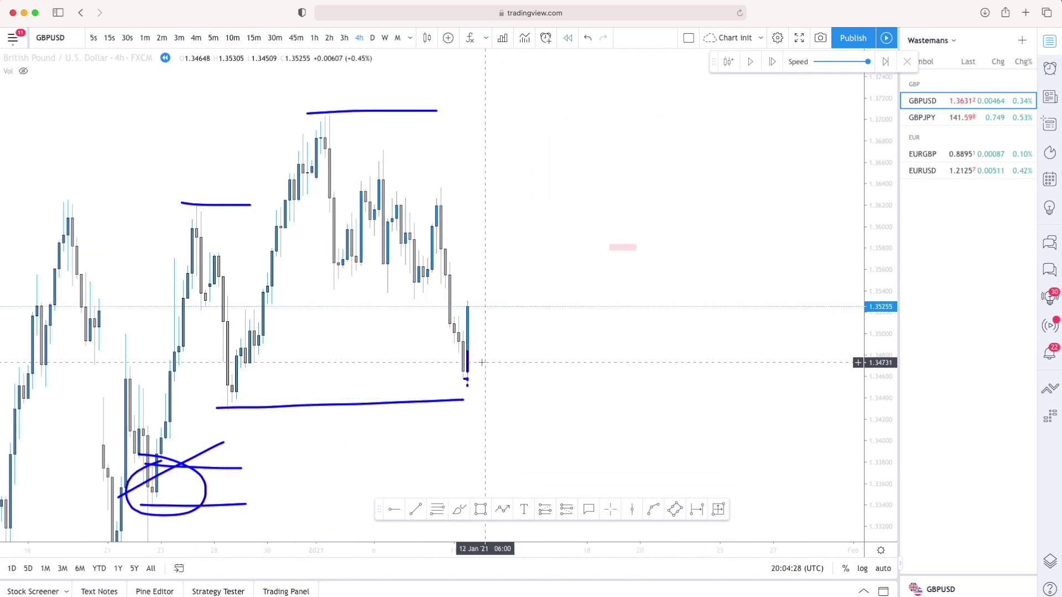